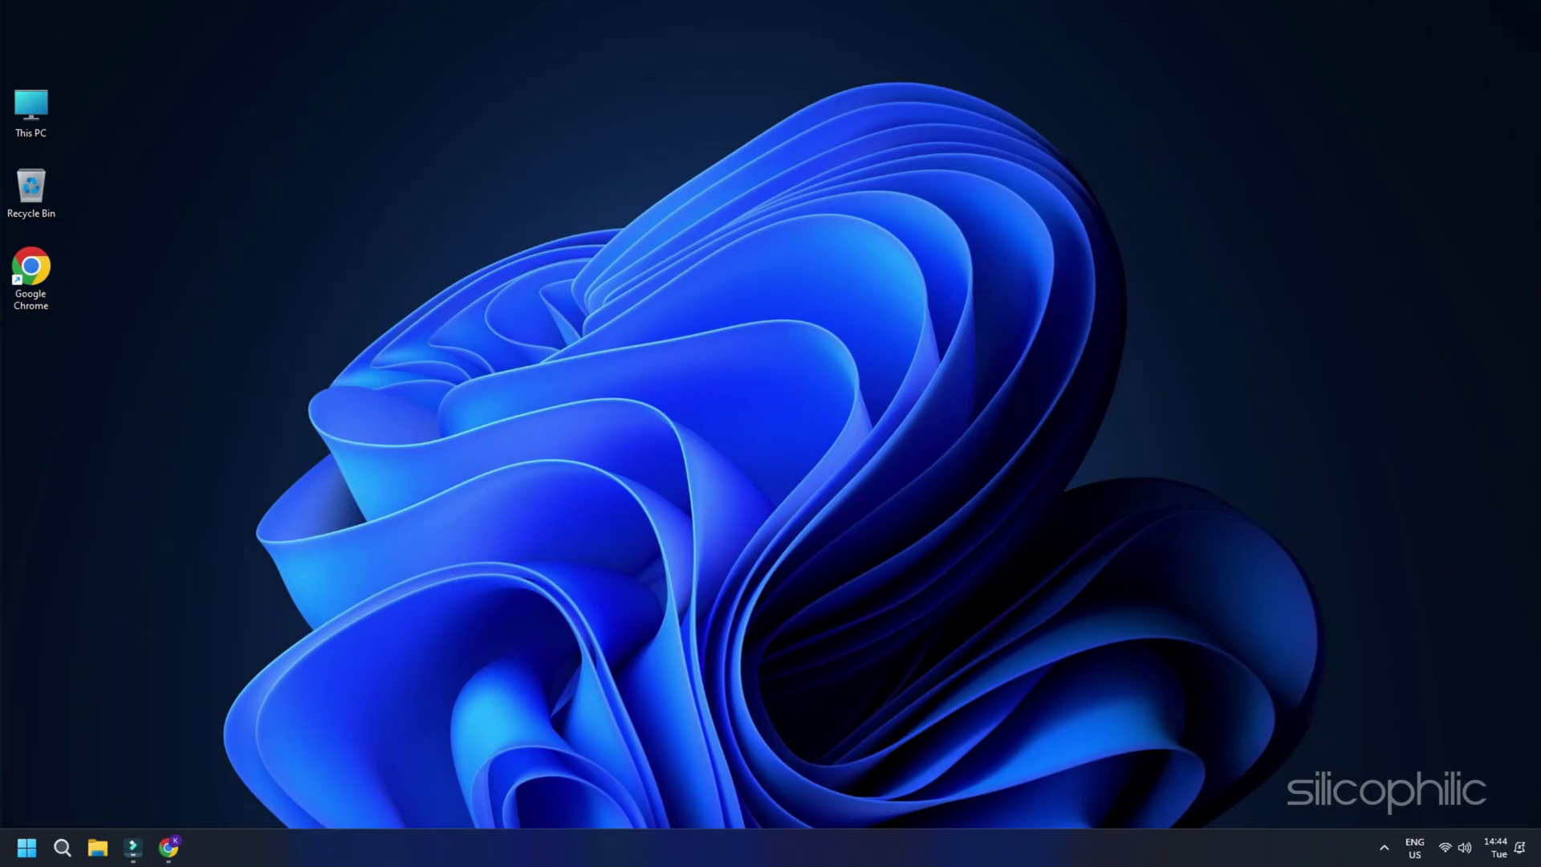
pyautogui.click(168, 847)
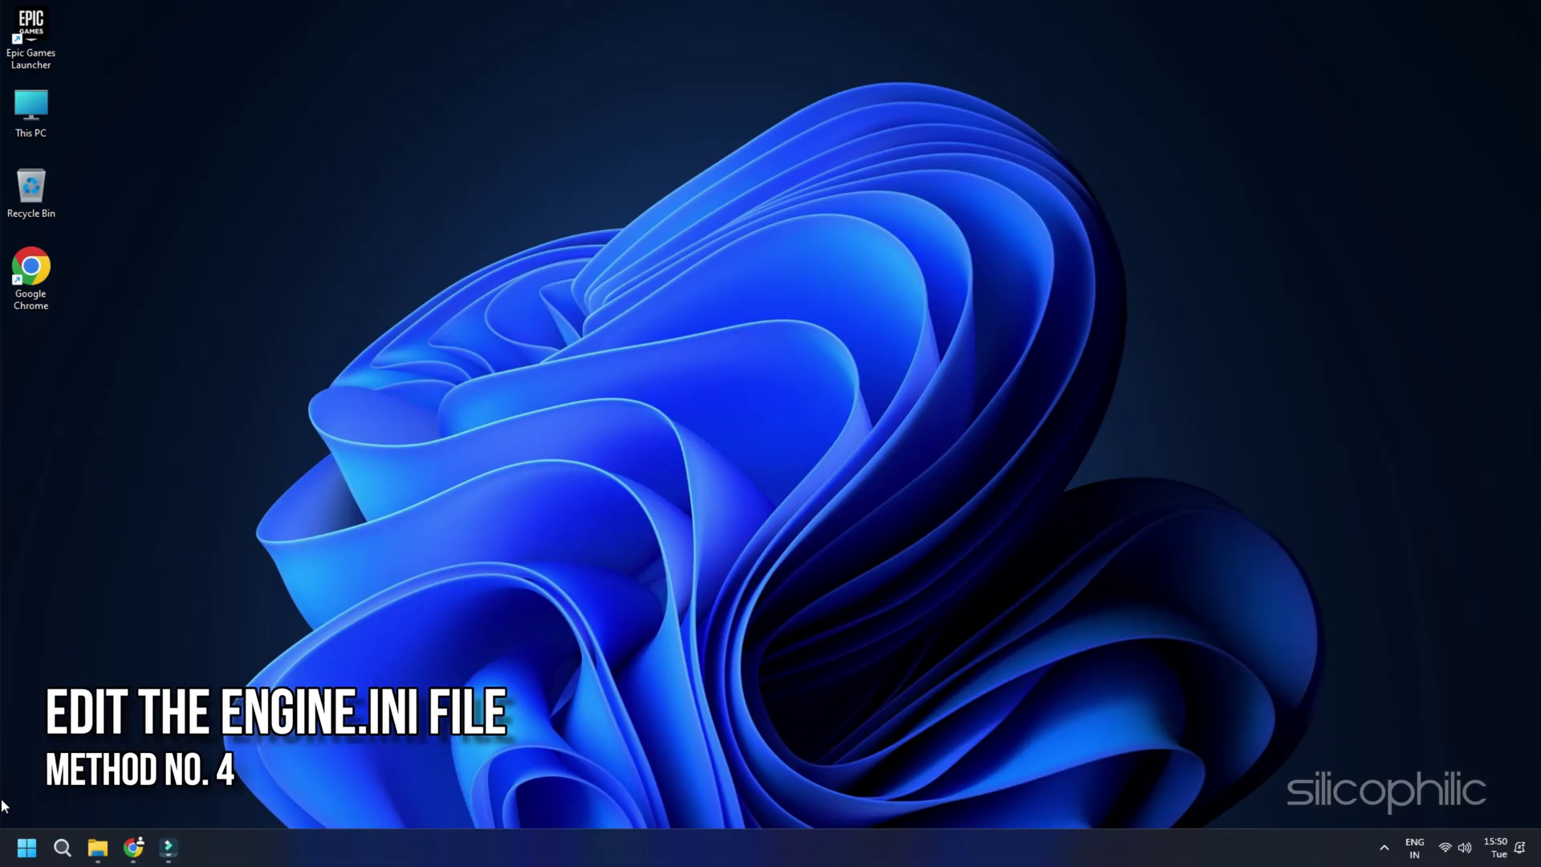
pyautogui.click(25, 849)
pyautogui.click(24, 855)
pyautogui.write('%localappdata%')
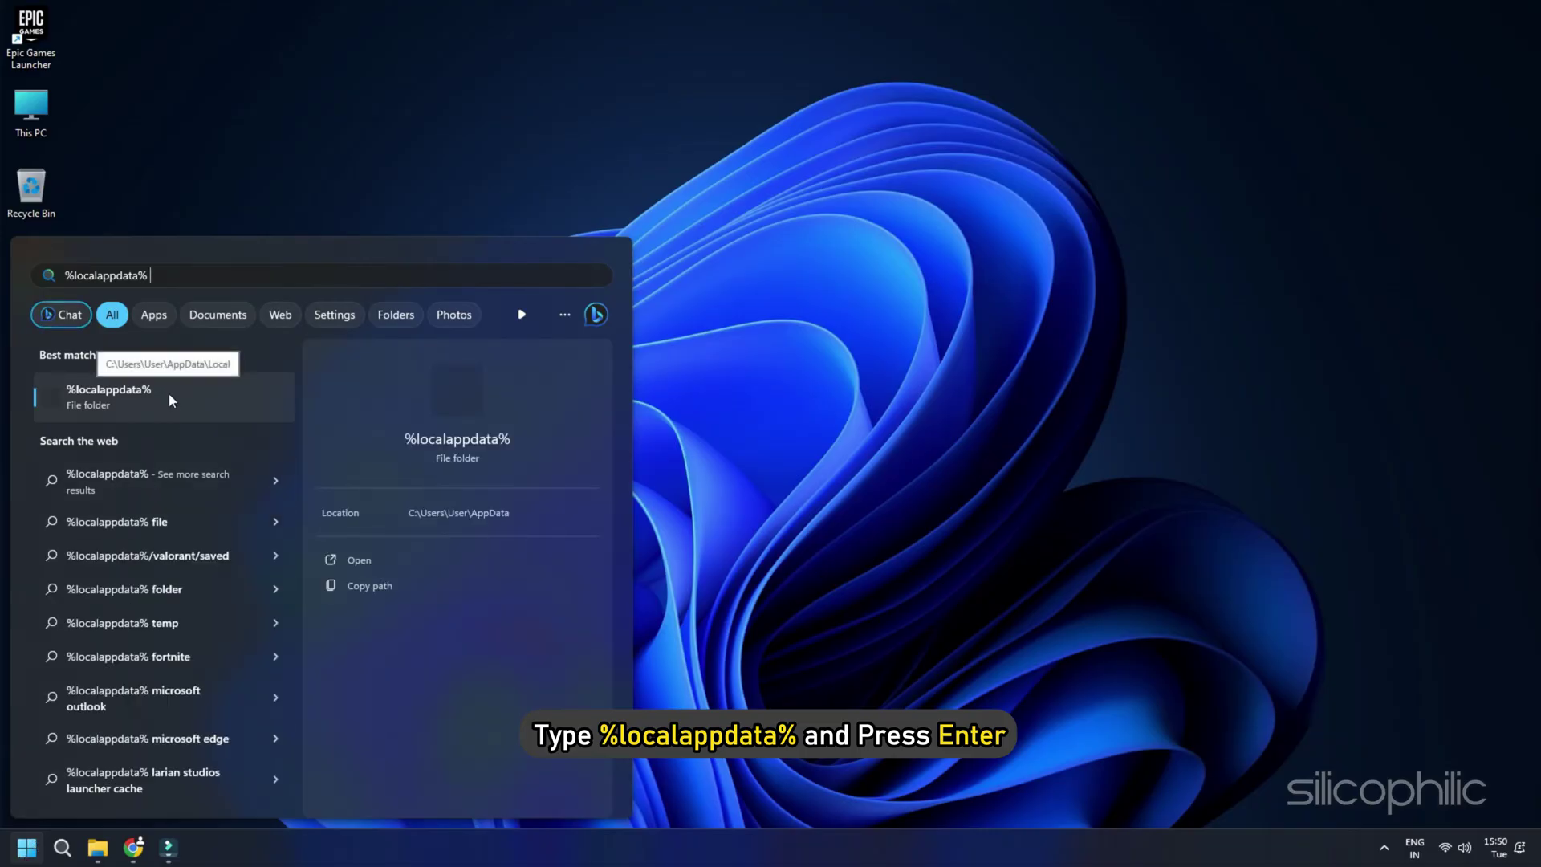
pyautogui.press('Return')
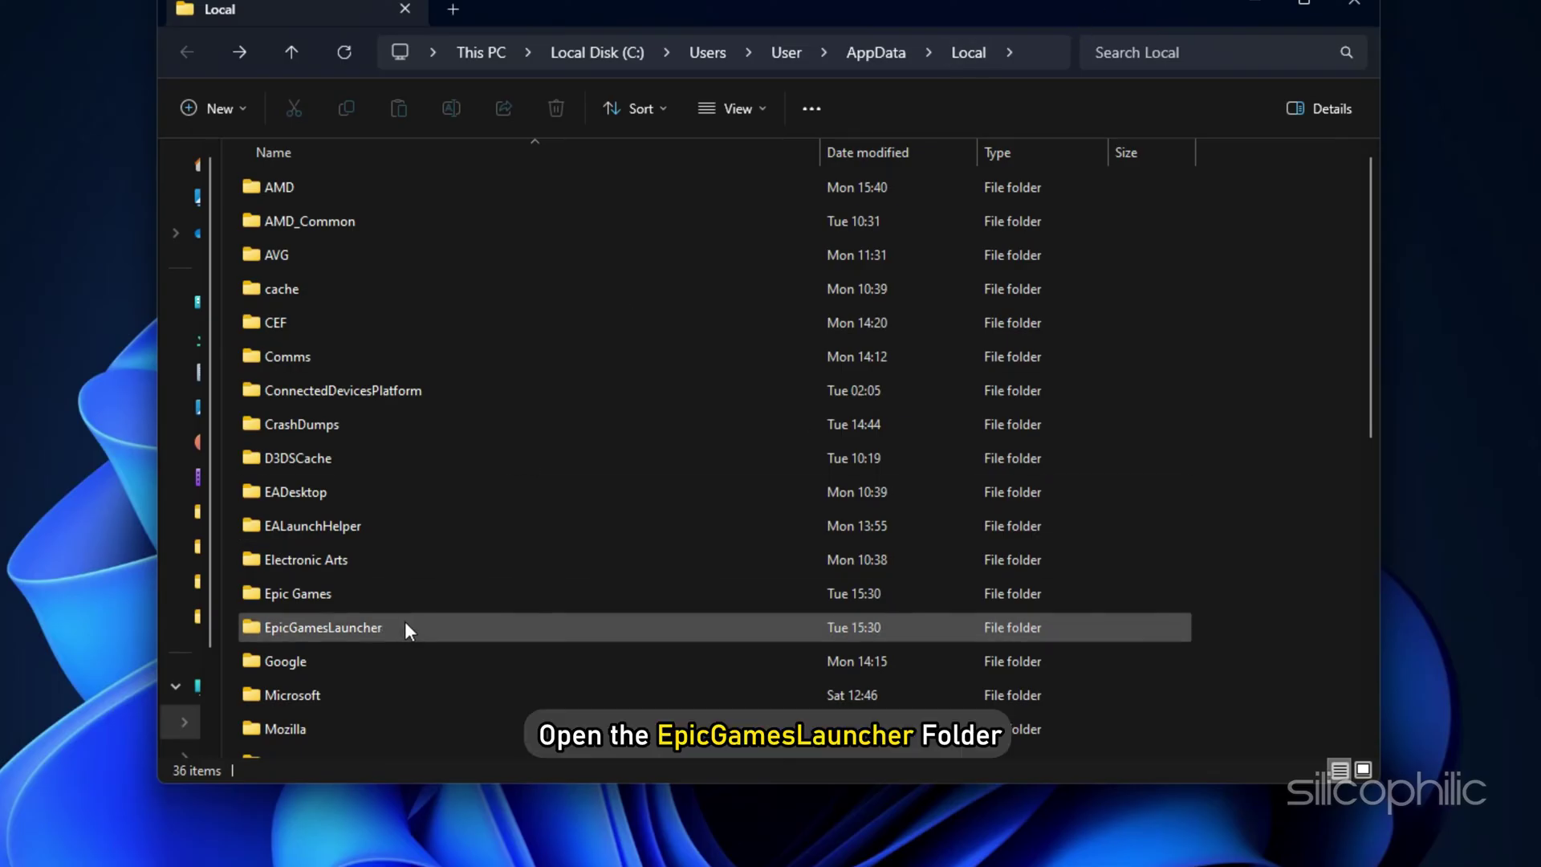
# Step: Open Engine.ini from EpicGamesLauncher\Saved\Config\Windows in Notepad
pyautogui.doubleClick(404, 627)
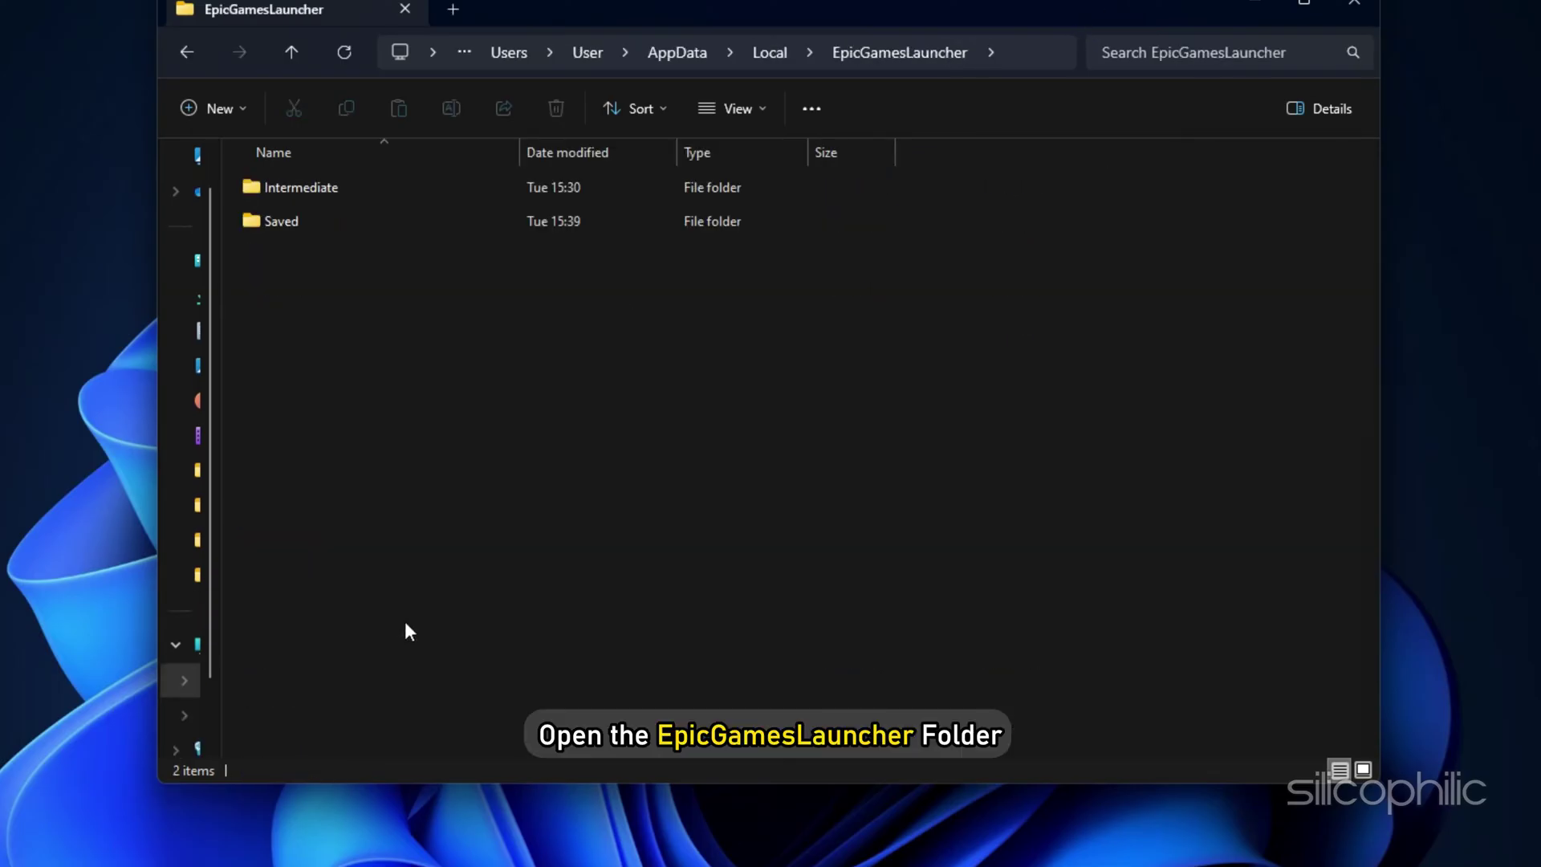
pyautogui.doubleClick(420, 210)
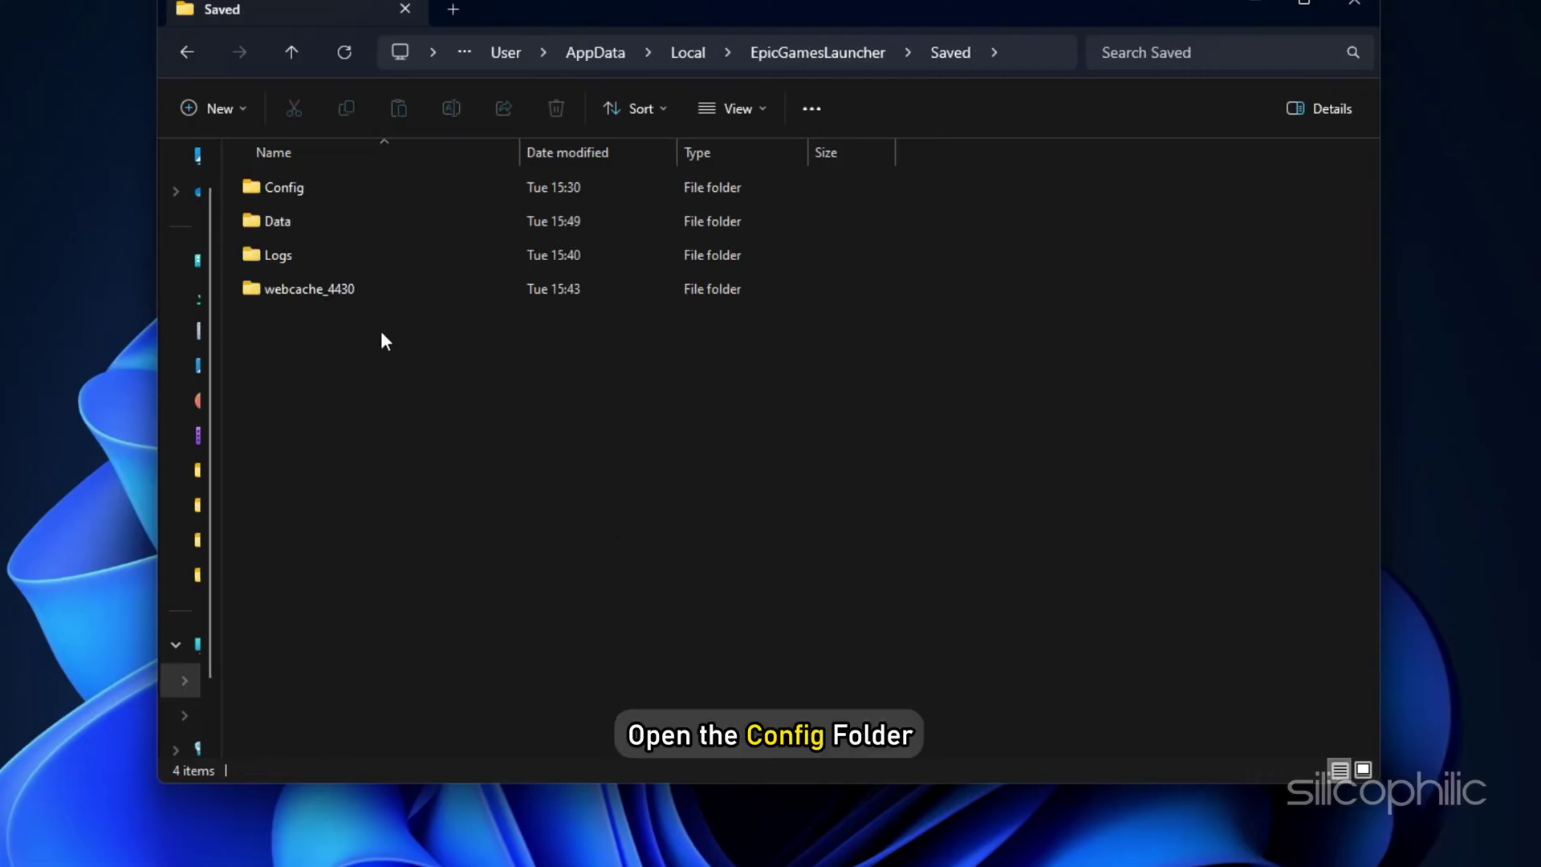
pyautogui.doubleClick(335, 191)
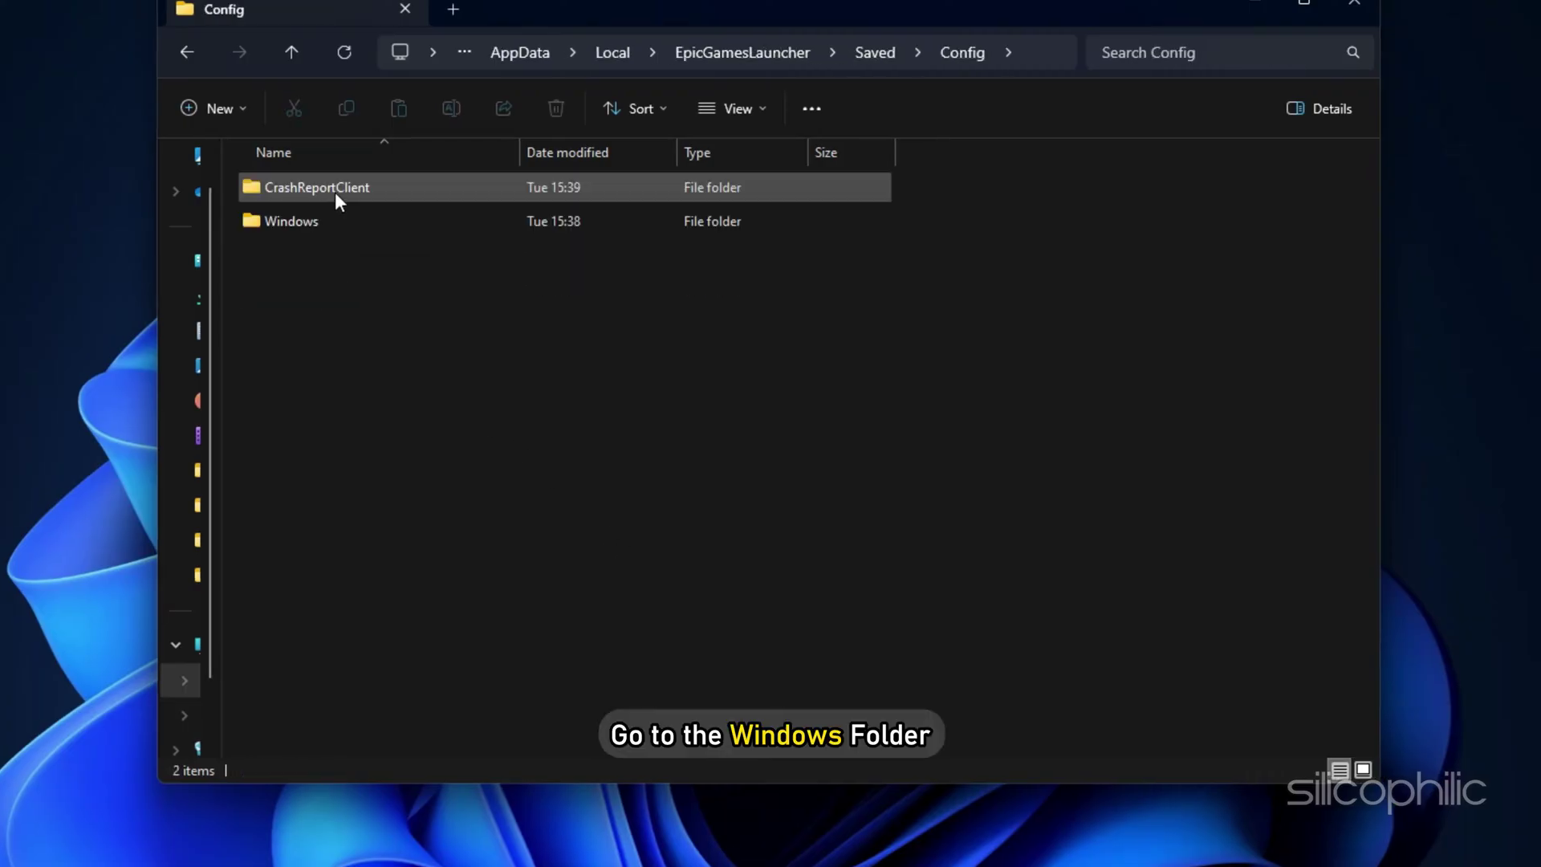
pyautogui.doubleClick(366, 225)
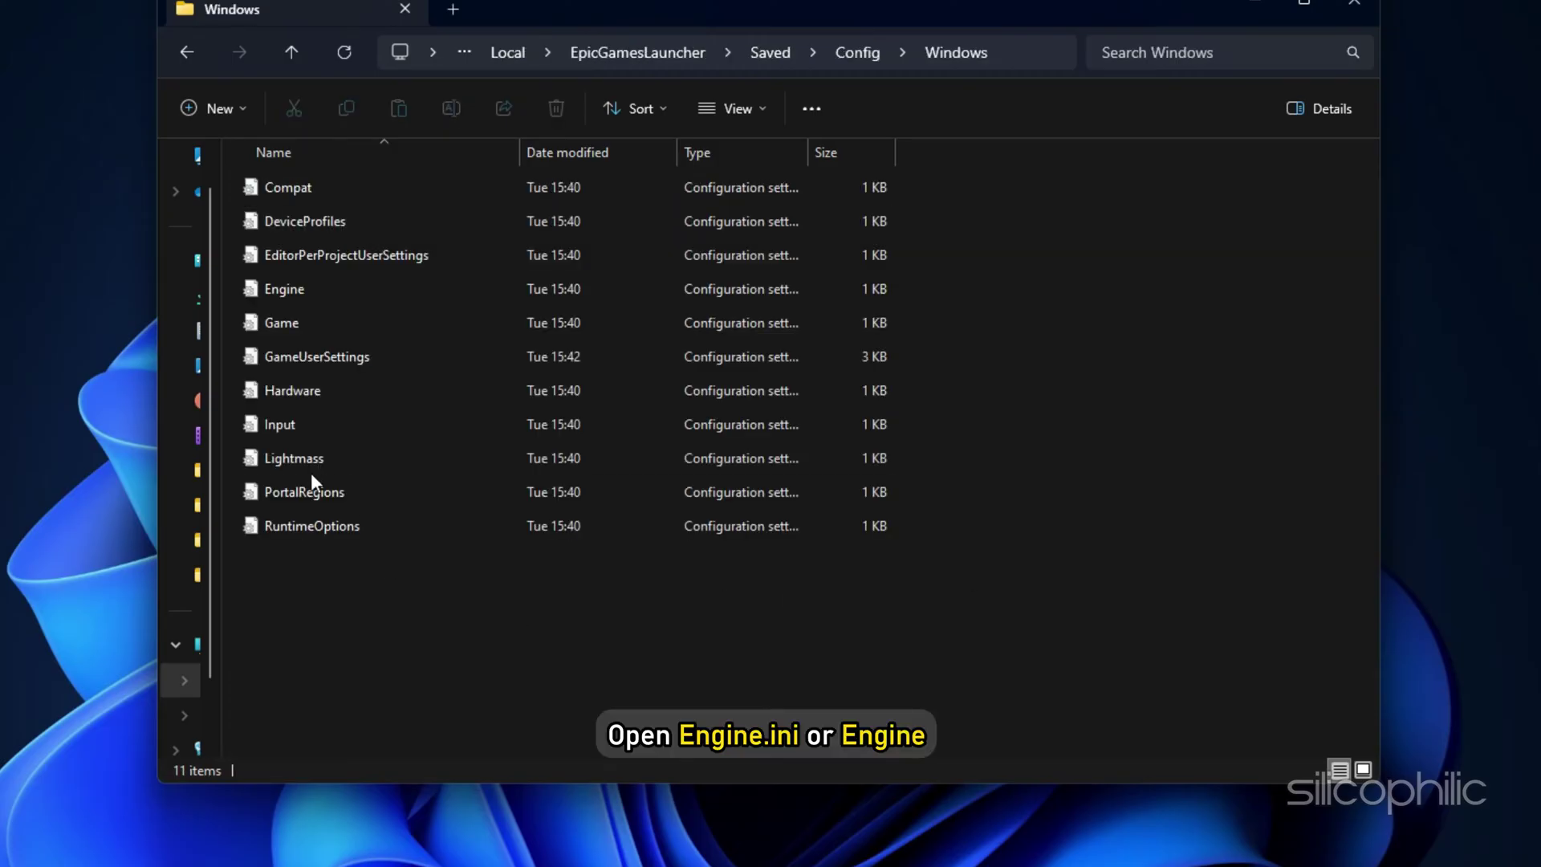
pyautogui.doubleClick(312, 287)
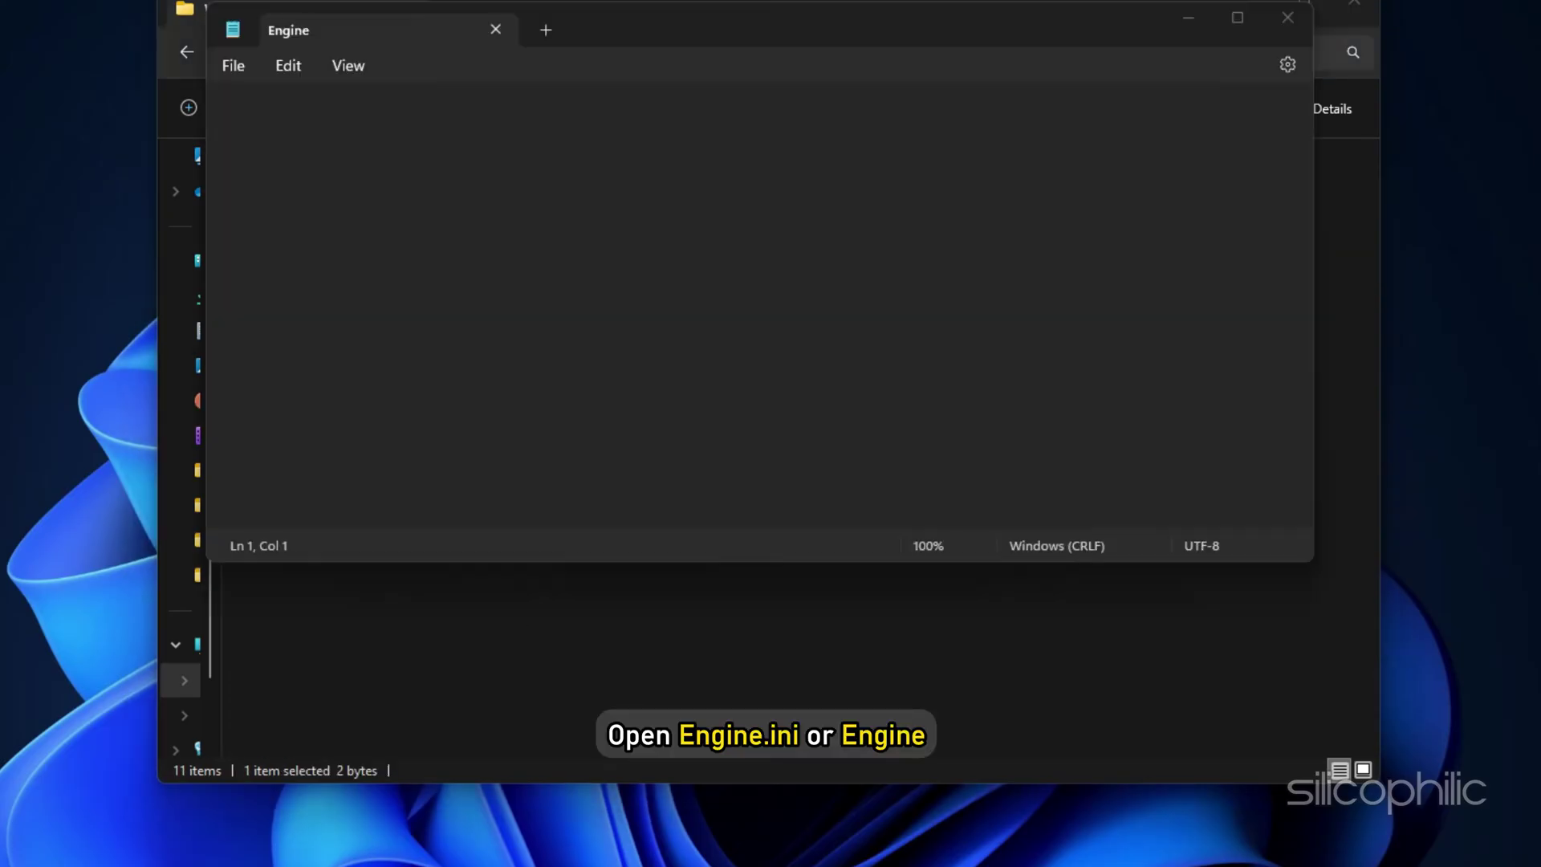
# Step: Paste the [HTTP] timeout and [Portal.BuildPatch] chunk-retry lines into Engine.ini, save, and close Notepad
pyautogui.click(527, 243)
pyautogui.write('[HTTP] HttpTimeout=10 HttpConnectionTimeout=10 HttpReceiveTimeout=10 HttpSendTimeout=10 [Portal.BuildPatch] ChunkDownloads=3 ChunkRetries=20 RetryTime=0.5')
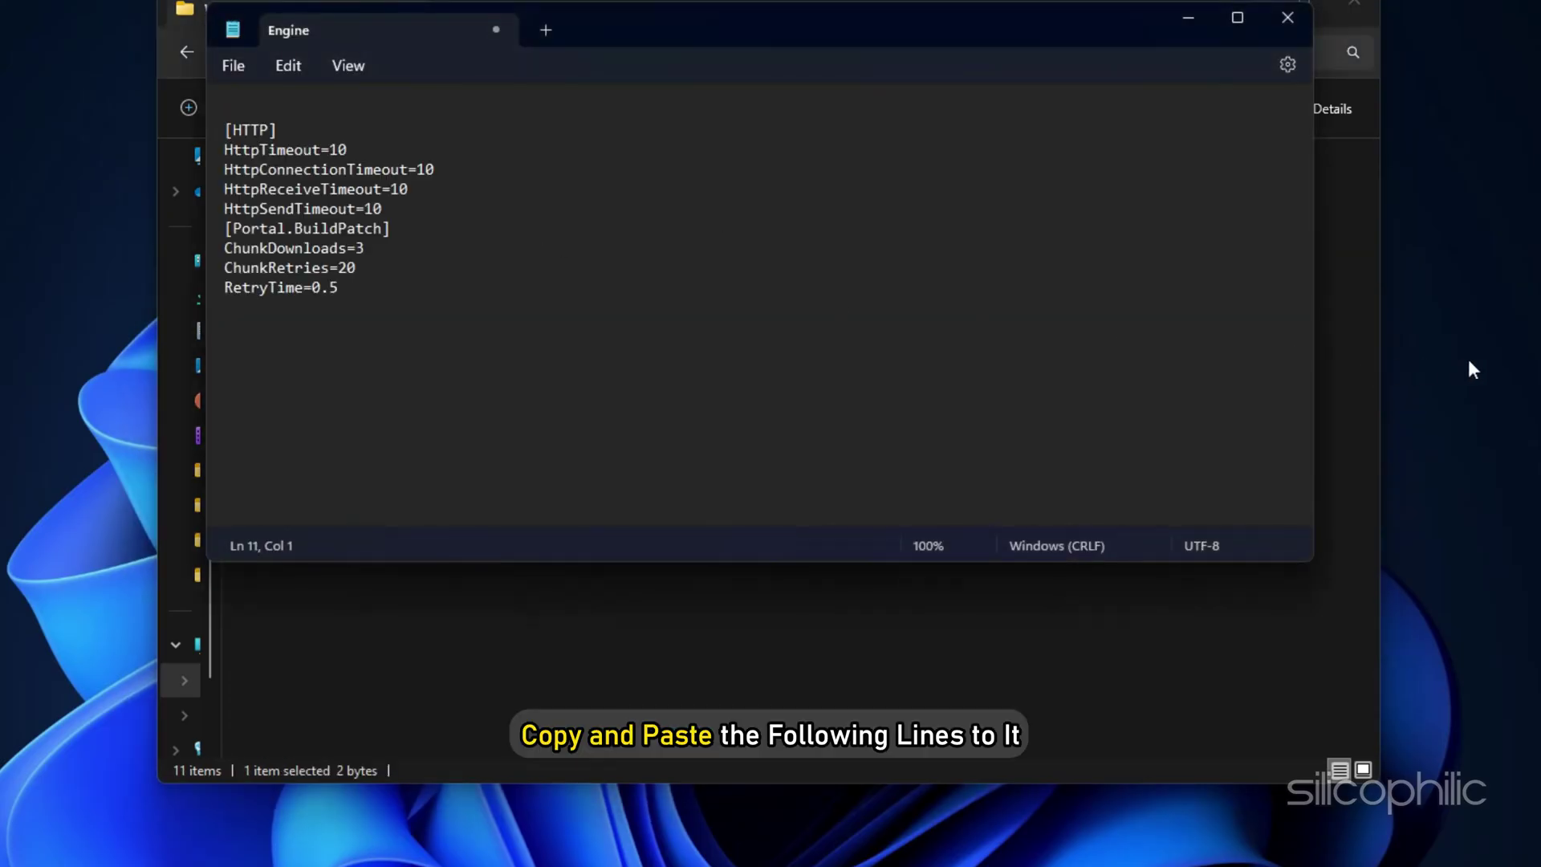
pyautogui.hotkey('ctrl', 's')
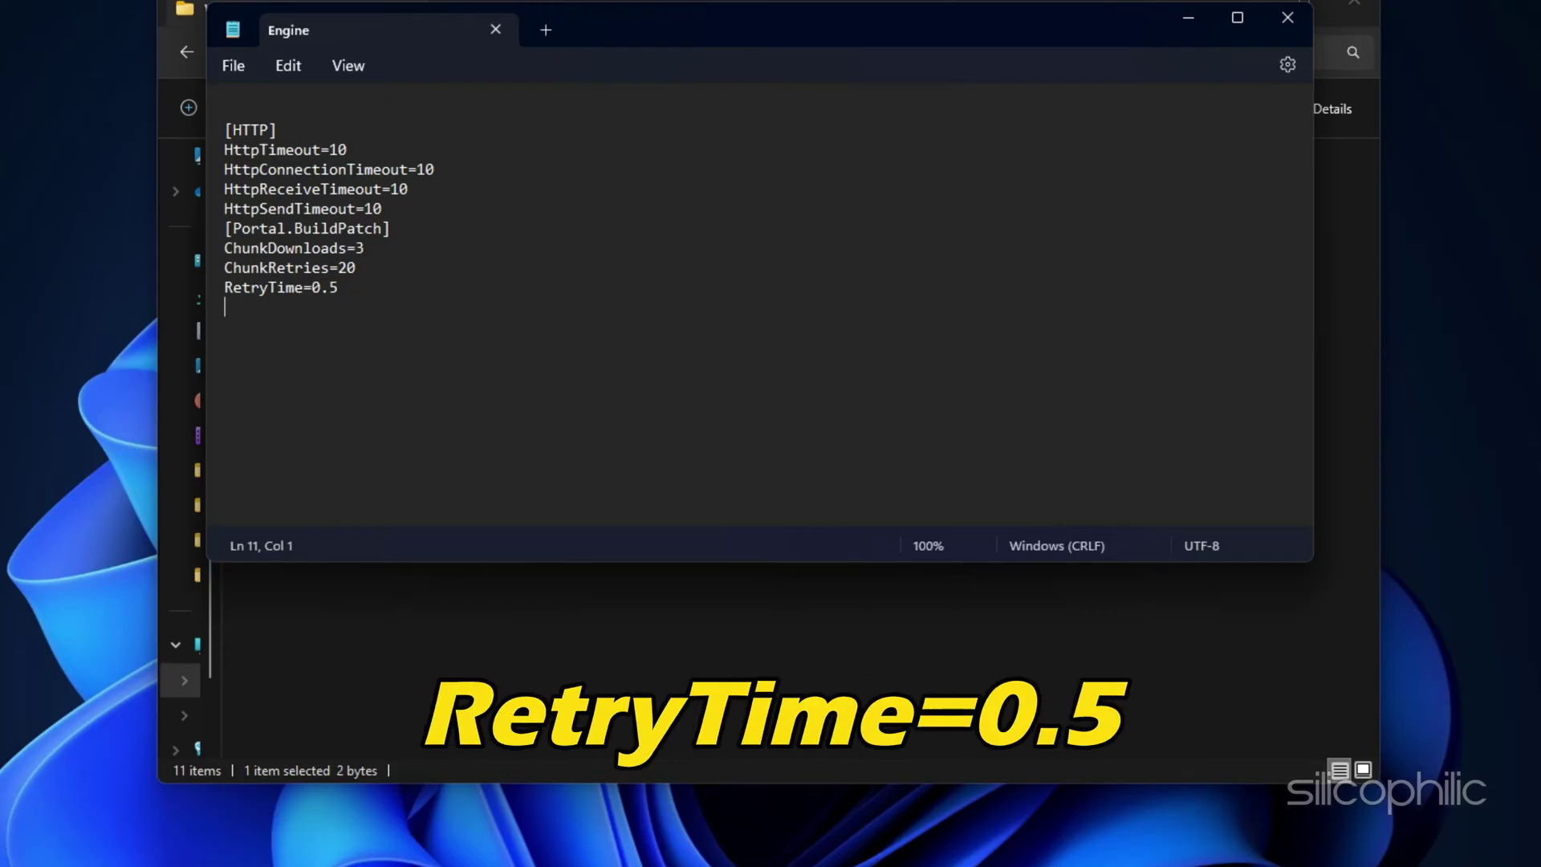
pyautogui.click(234, 65)
pyautogui.click(240, 210)
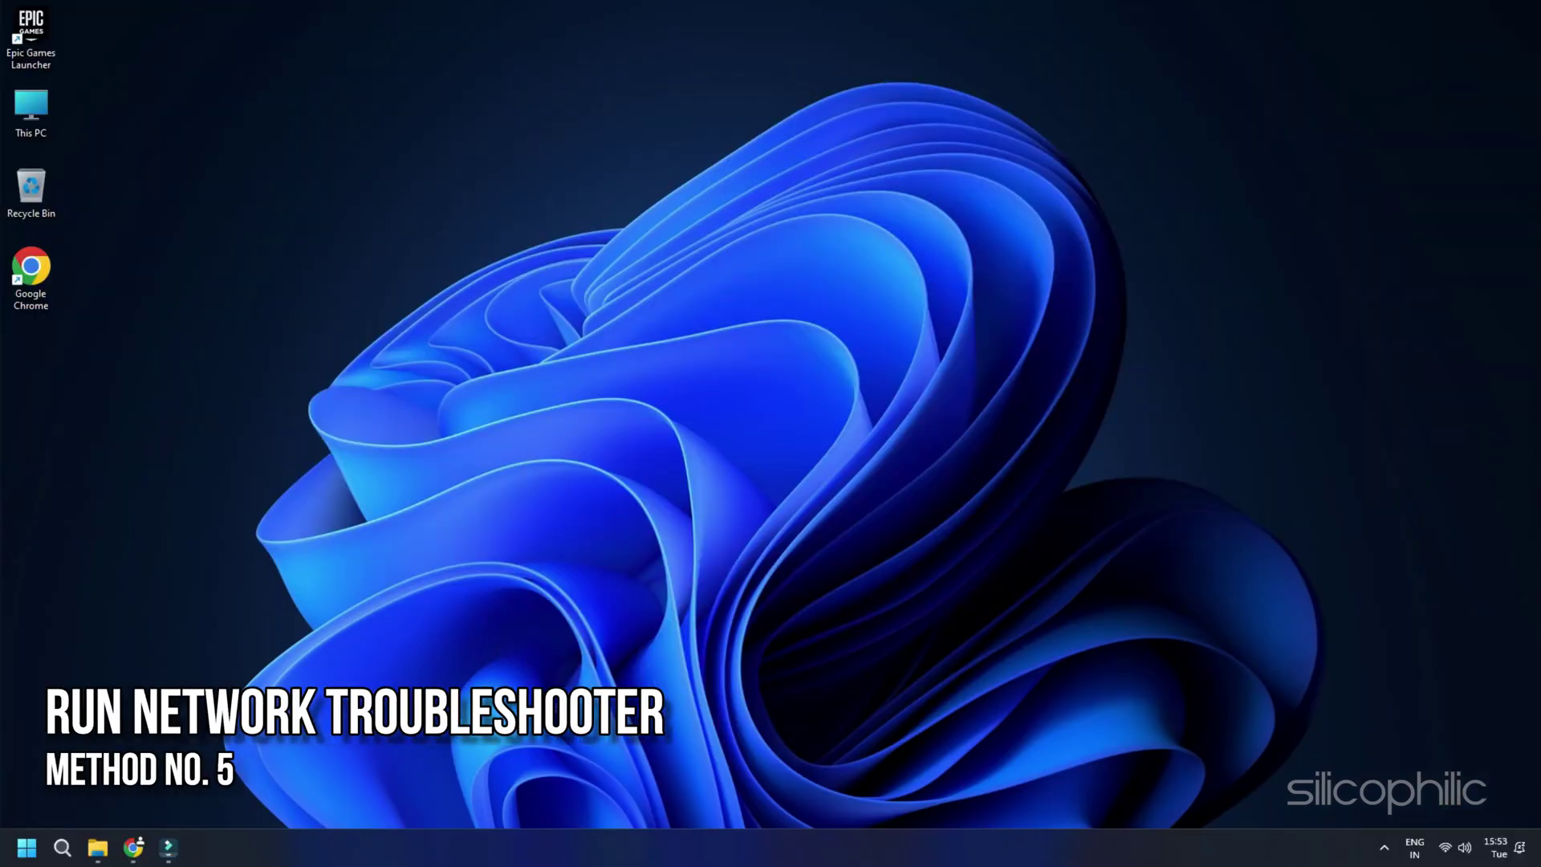
# Step: Run the Network and Internet troubleshooter under System > Troubleshoot > Other troubleshooters
pyautogui.press('super+i')
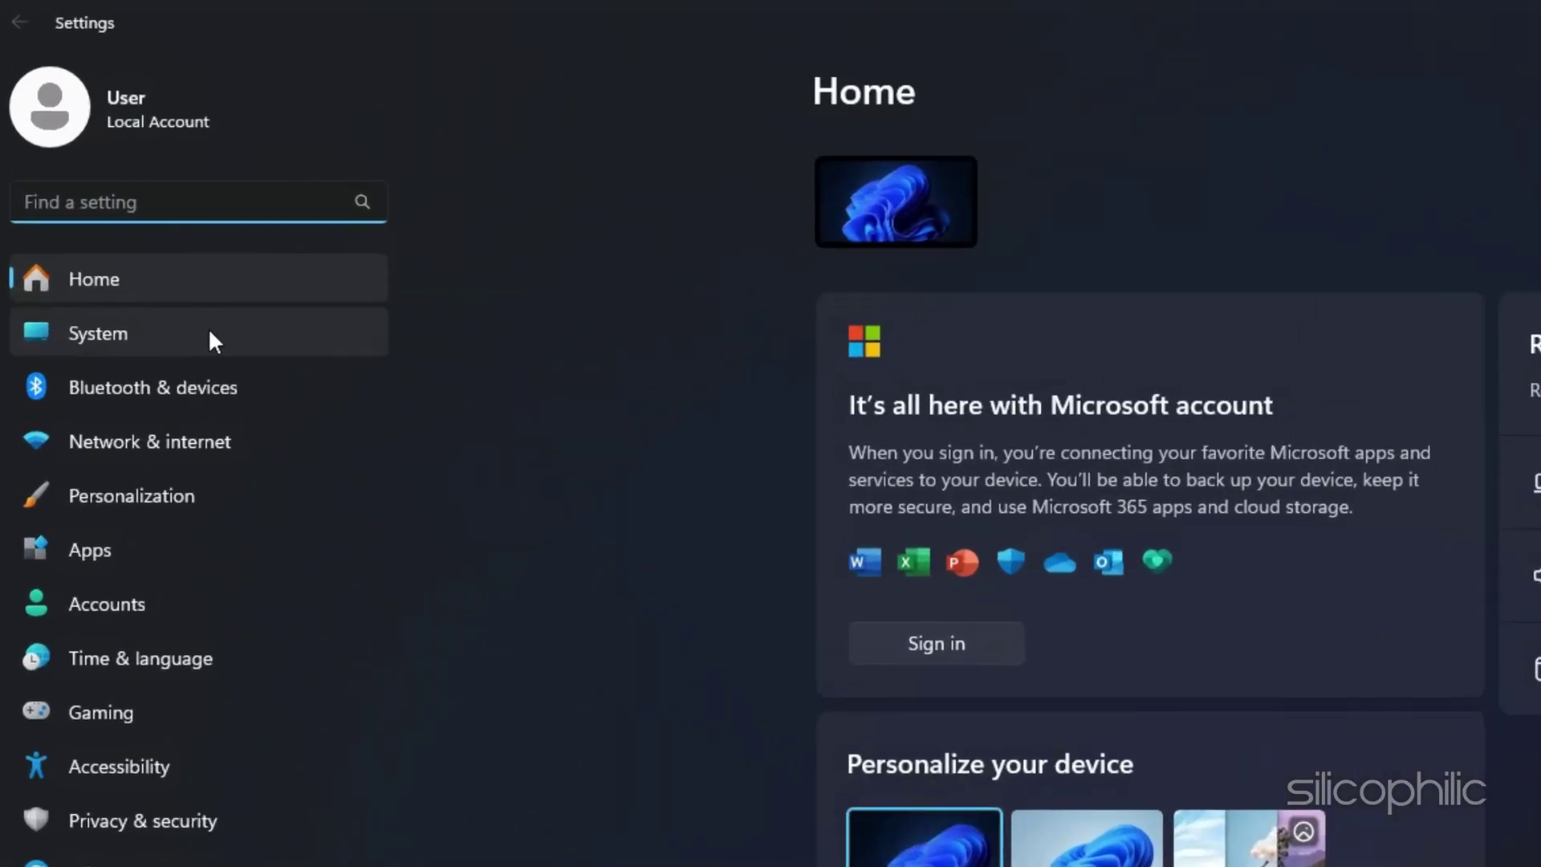
pyautogui.click(211, 333)
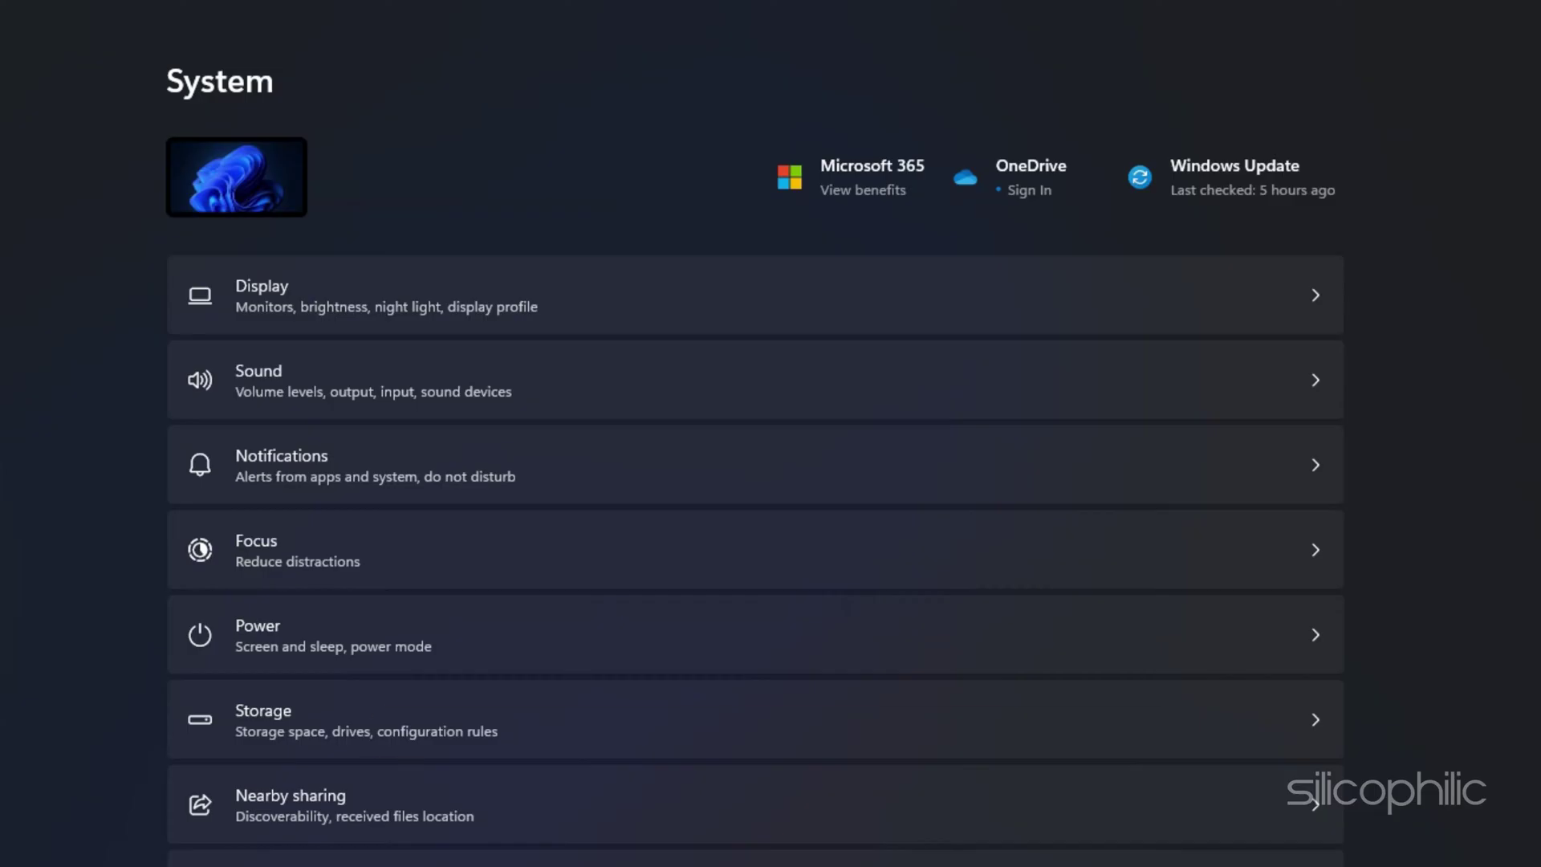
pyautogui.scroll(-5, 1485, 763)
pyautogui.click(786, 621)
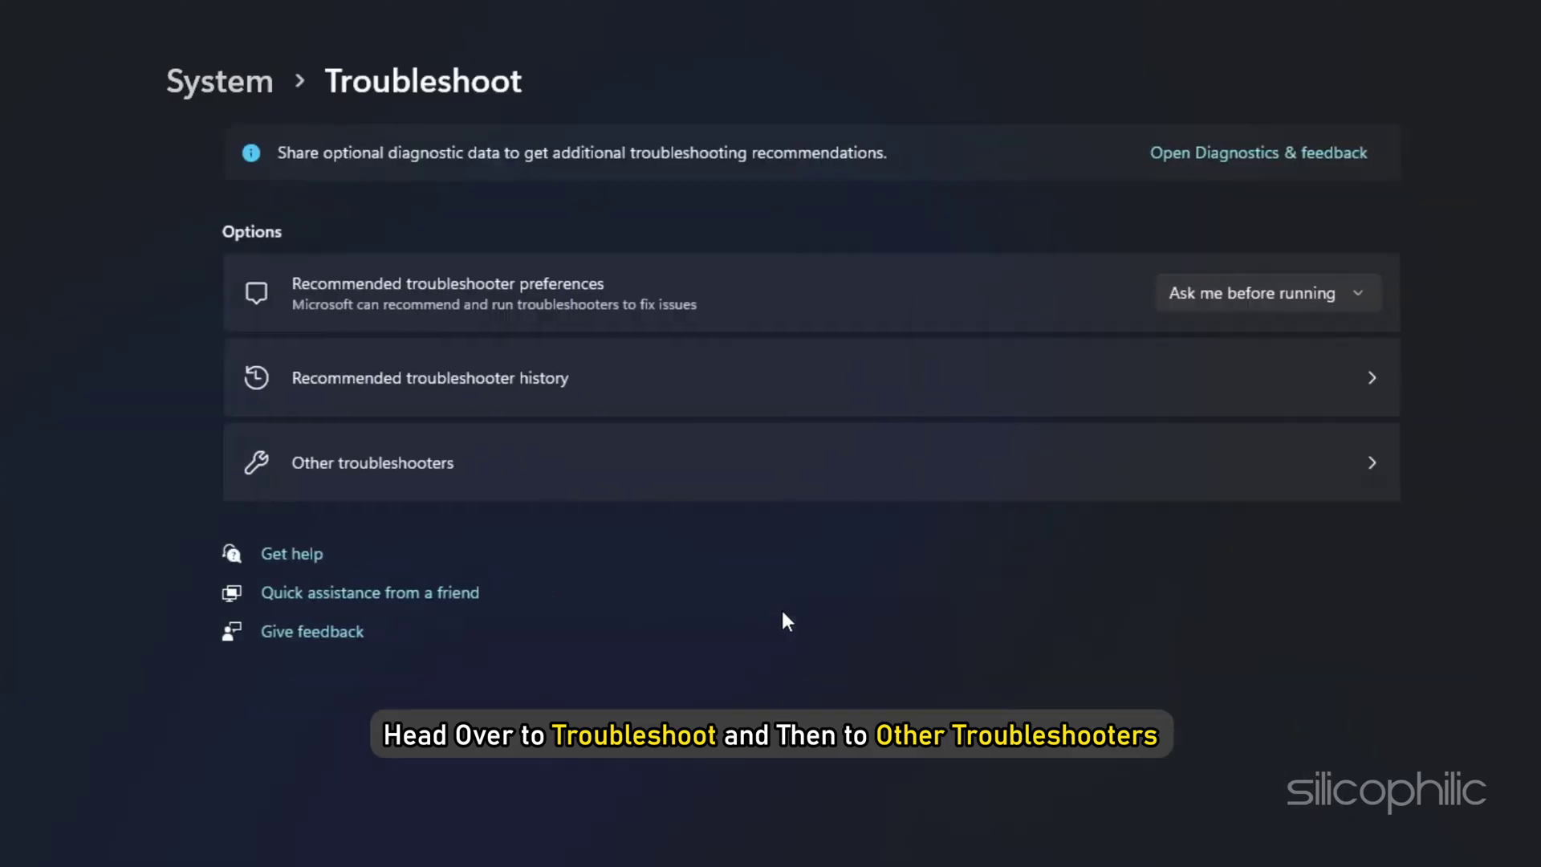
pyautogui.click(735, 460)
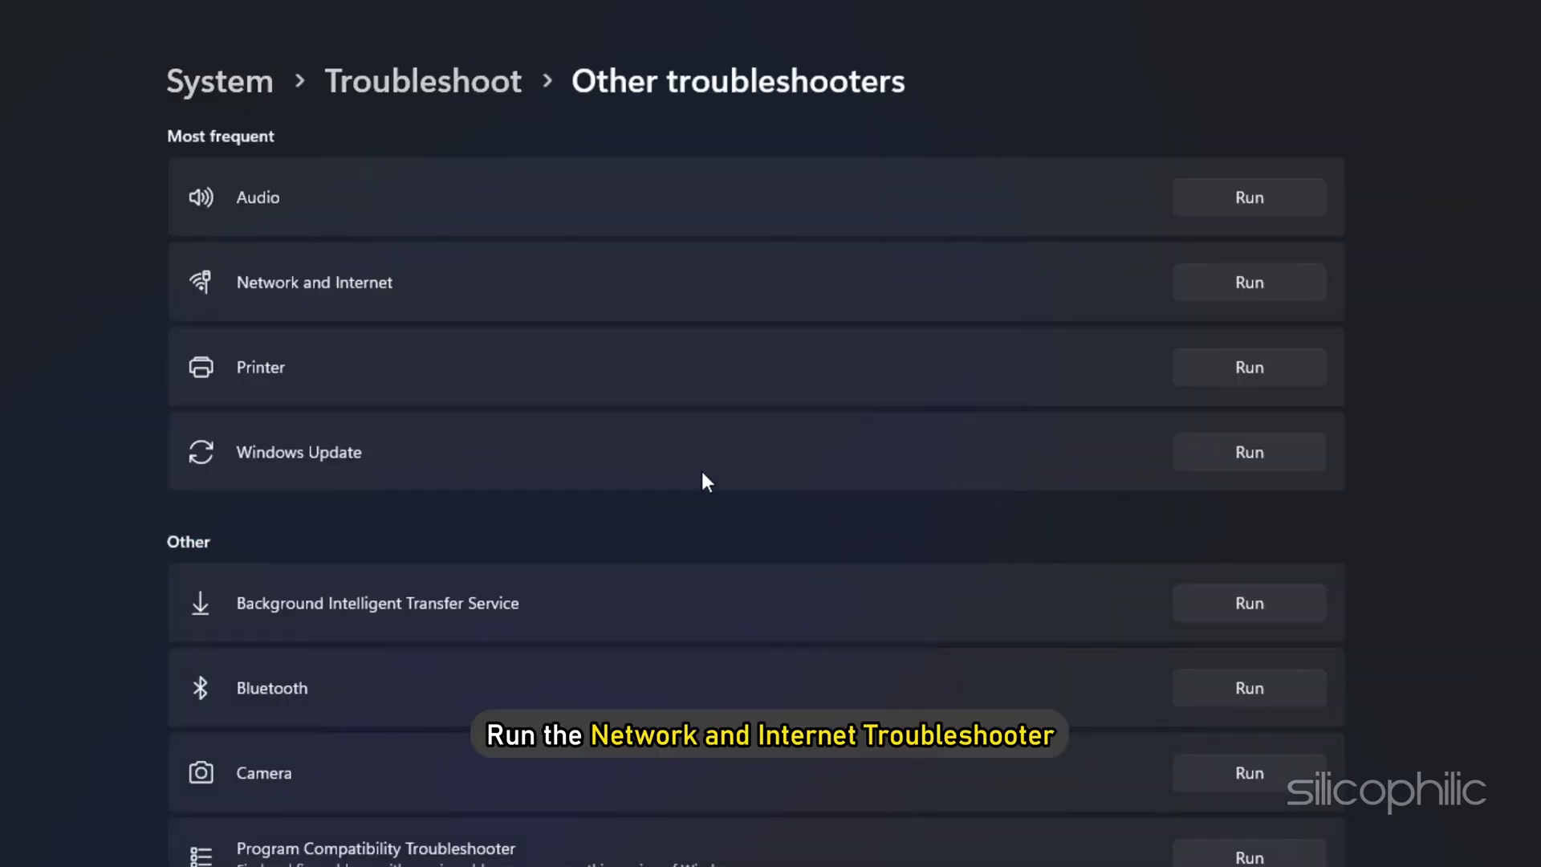
pyautogui.click(1289, 280)
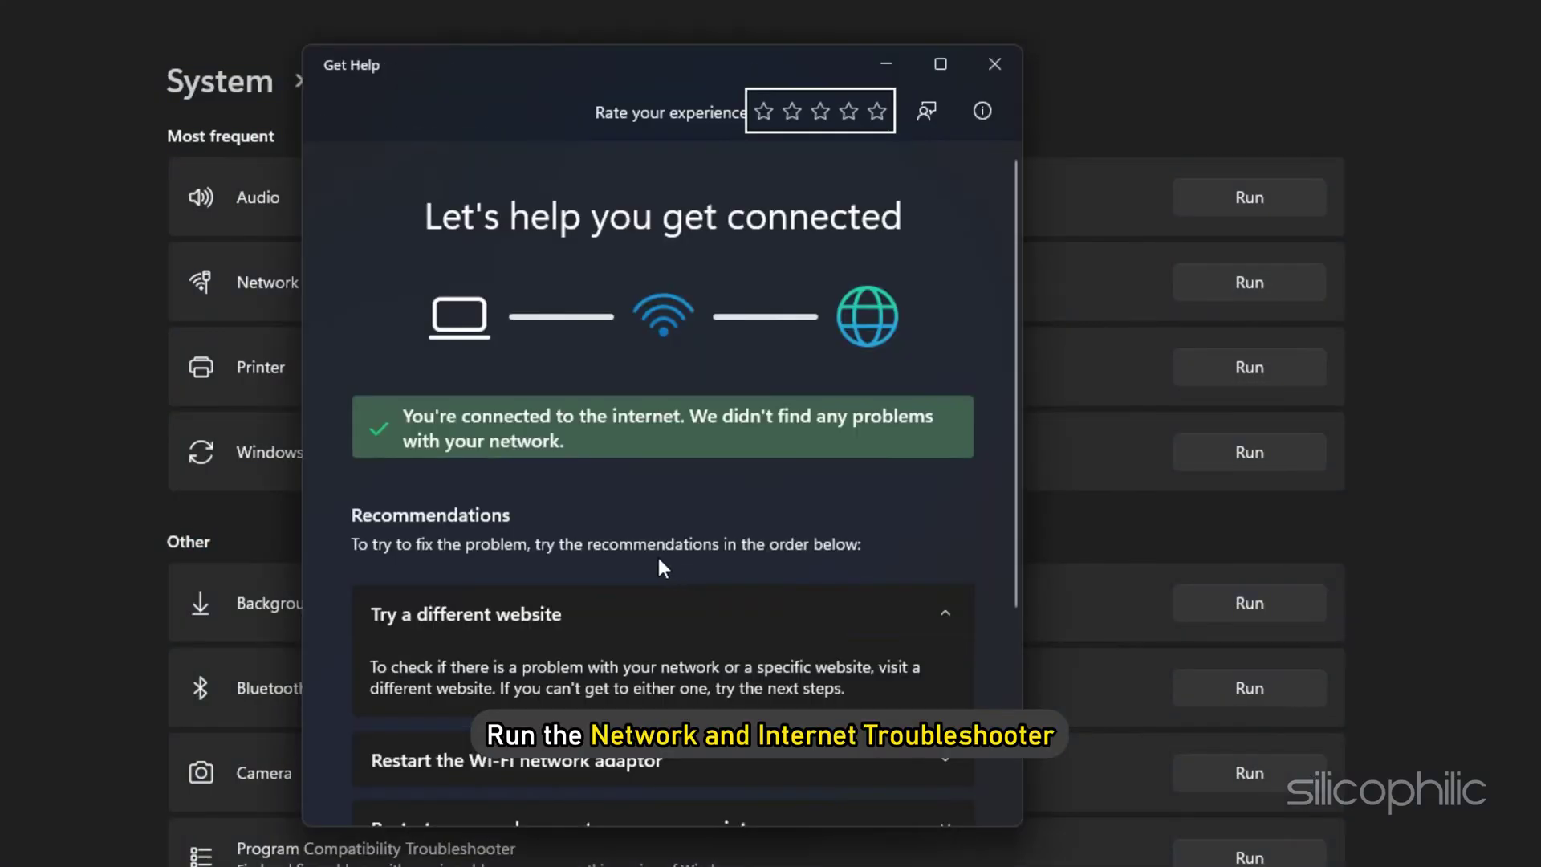
pyautogui.scroll(-1, 671, 555)
pyautogui.scroll(-3, 671, 556)
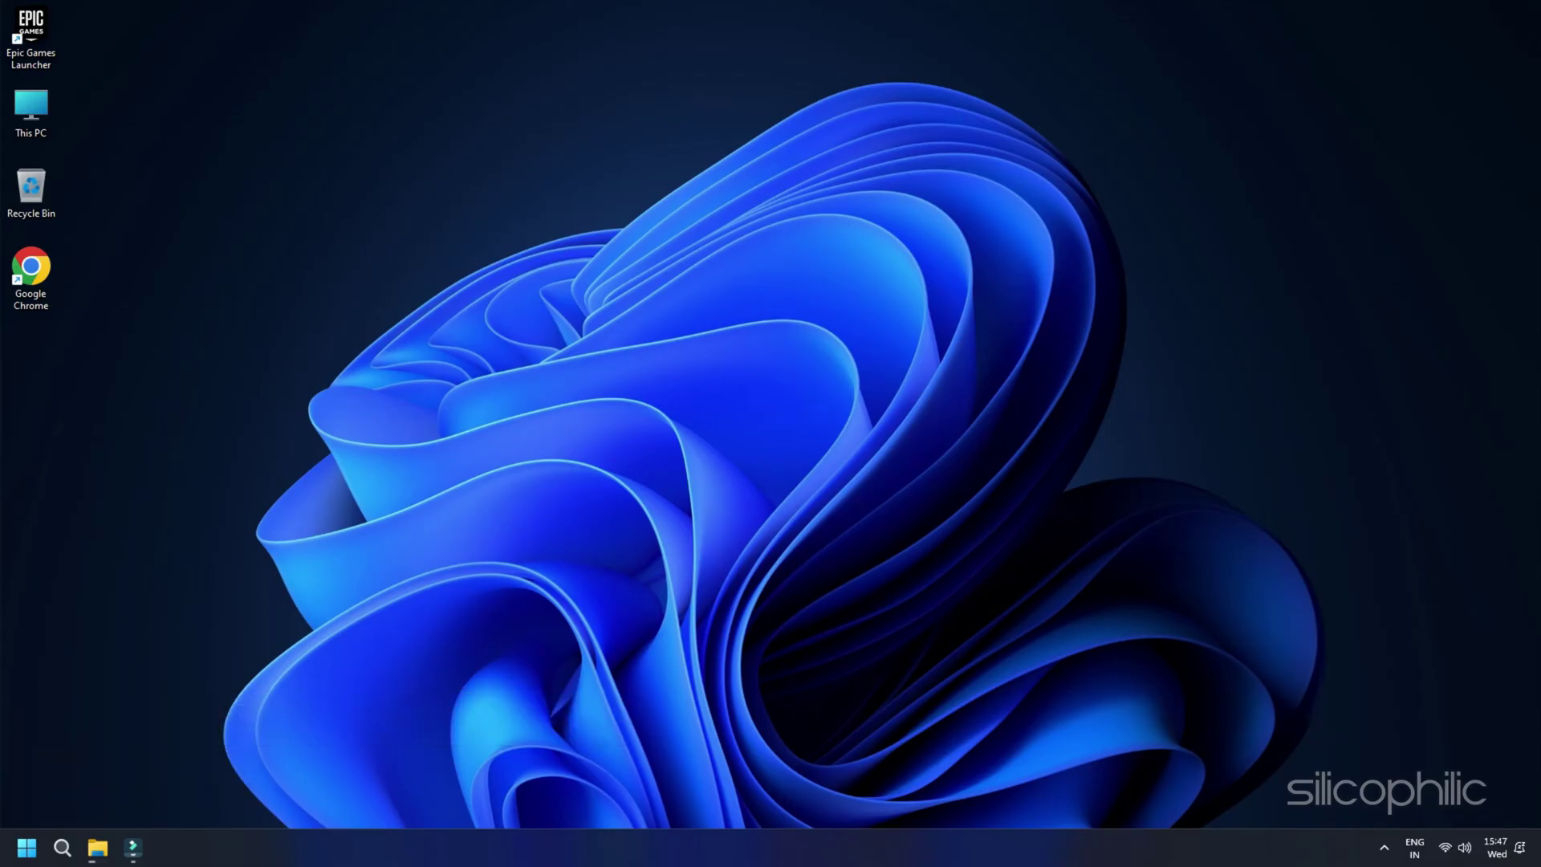
# Step: Run ipconfig in an administrator Command Prompt to find the default gateway 192.168.1.1
pyautogui.click(27, 847)
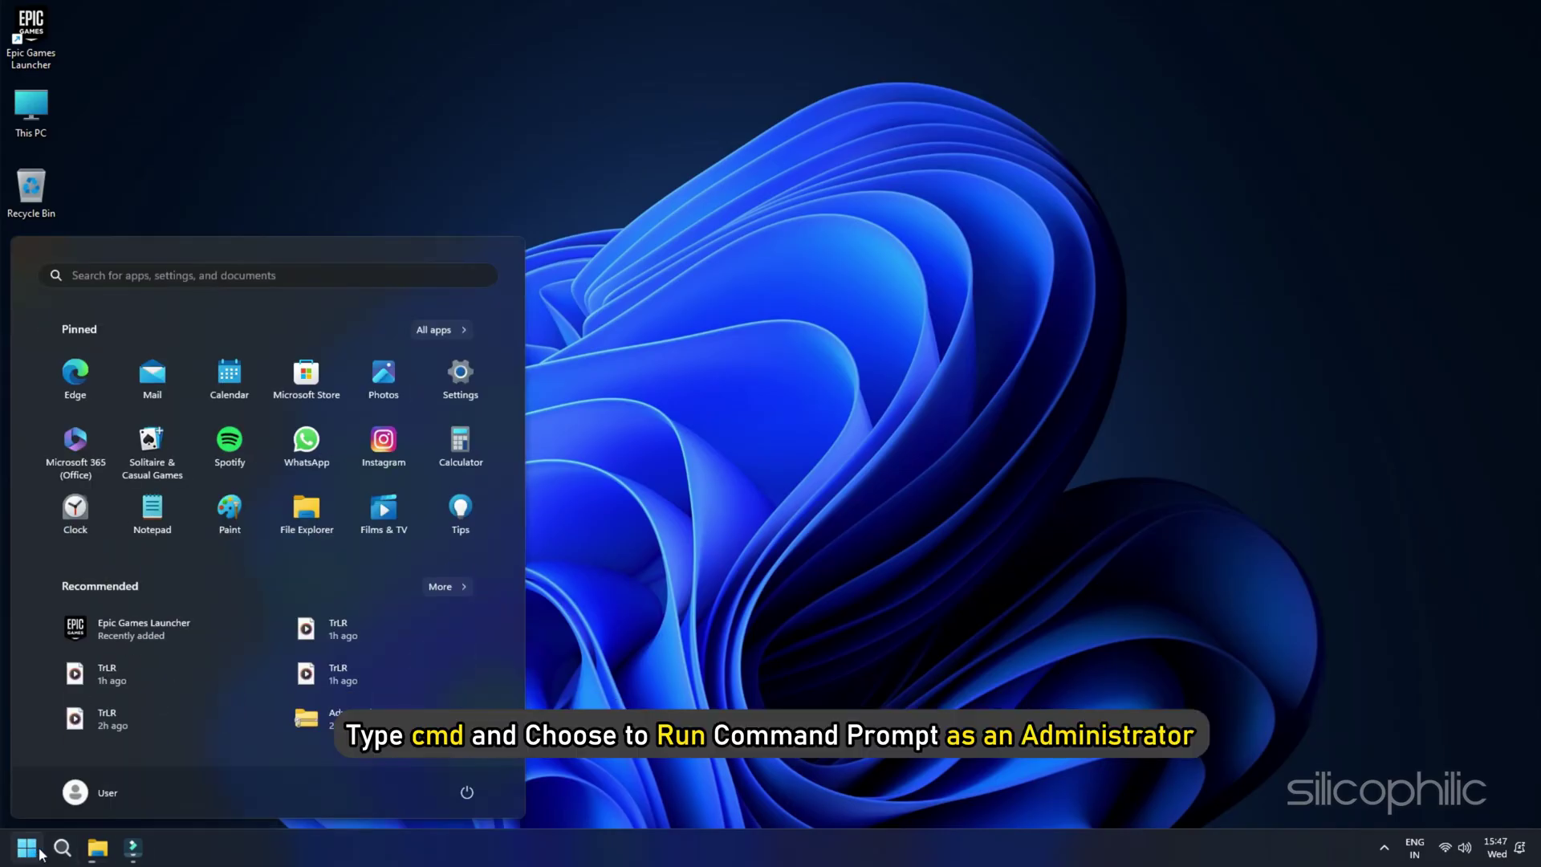
pyautogui.click(42, 849)
pyautogui.click(42, 849)
pyautogui.write('cmd')
pyautogui.rightClick(150, 408)
pyautogui.click(223, 426)
pyautogui.click(713, 634)
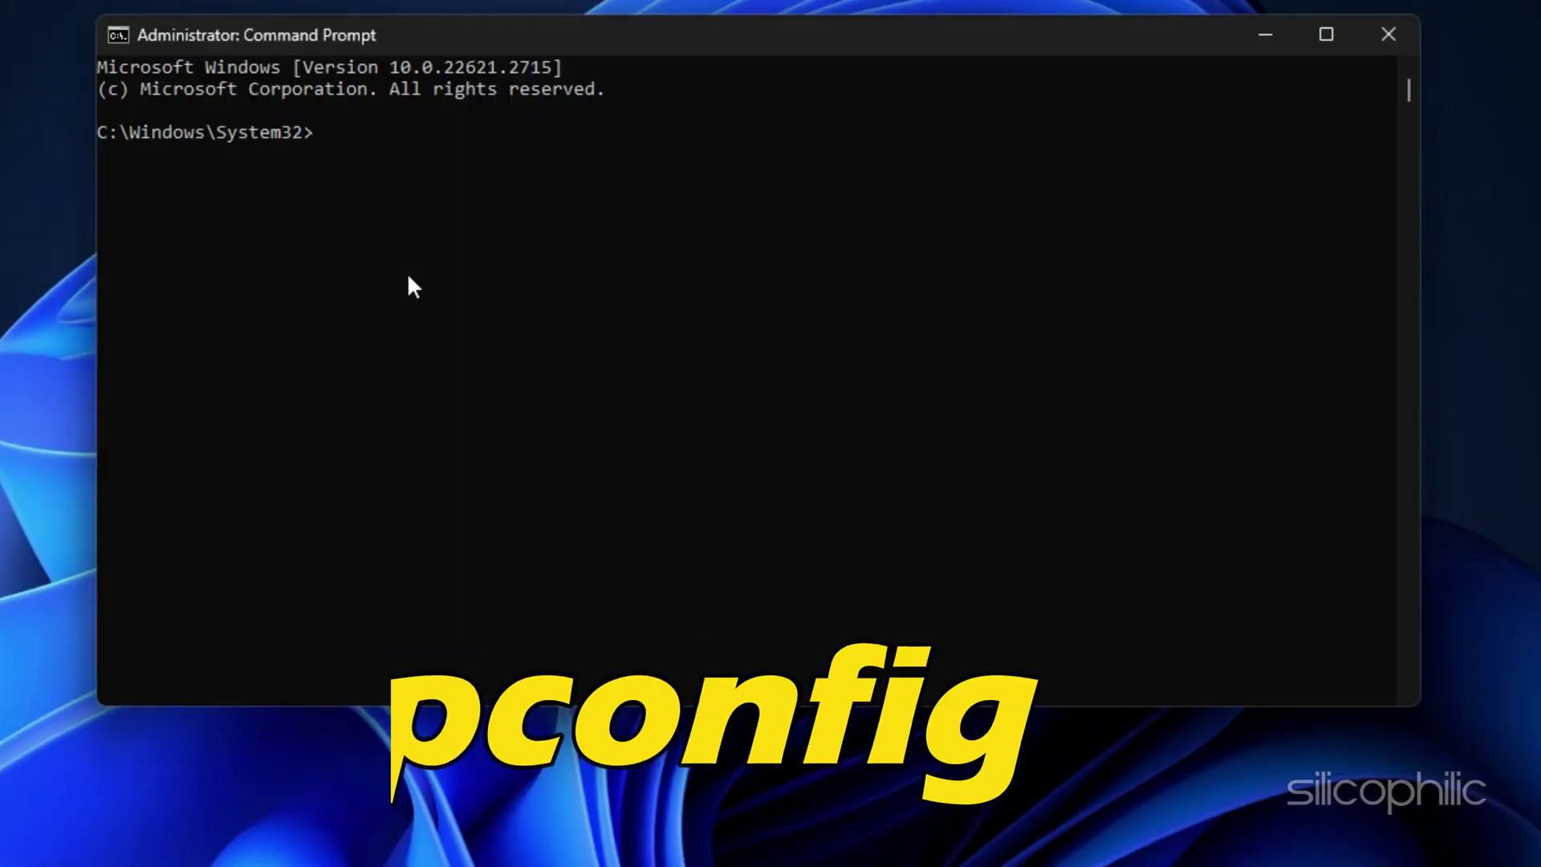
pyautogui.write('ipconfig')
pyautogui.press('Return')
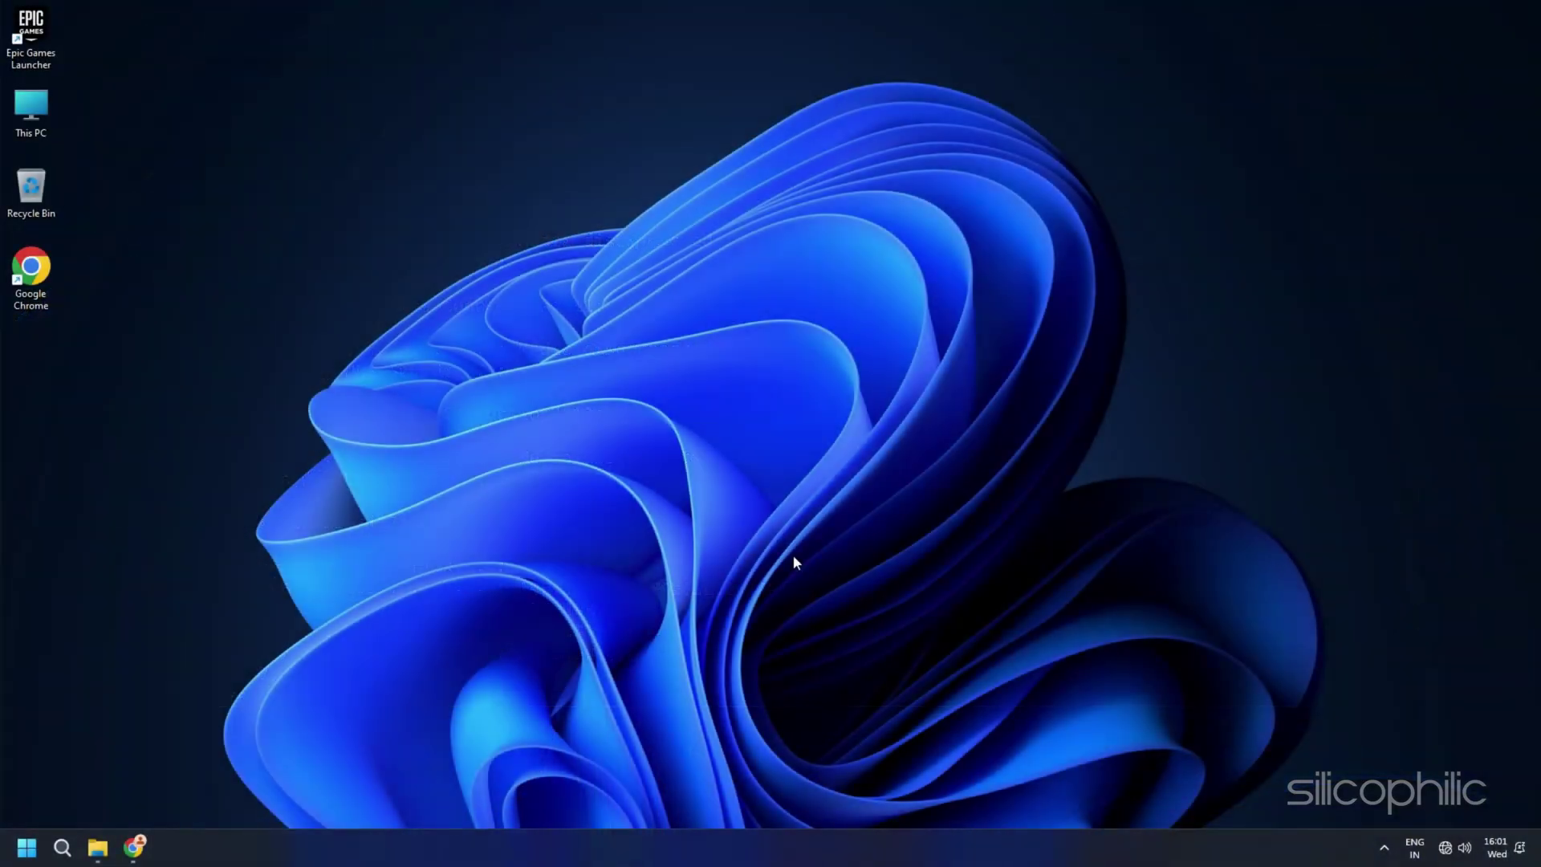
# Step: Load the router admin page at 192.168.1.1 in Chrome and enter the router password
pyautogui.click(133, 847)
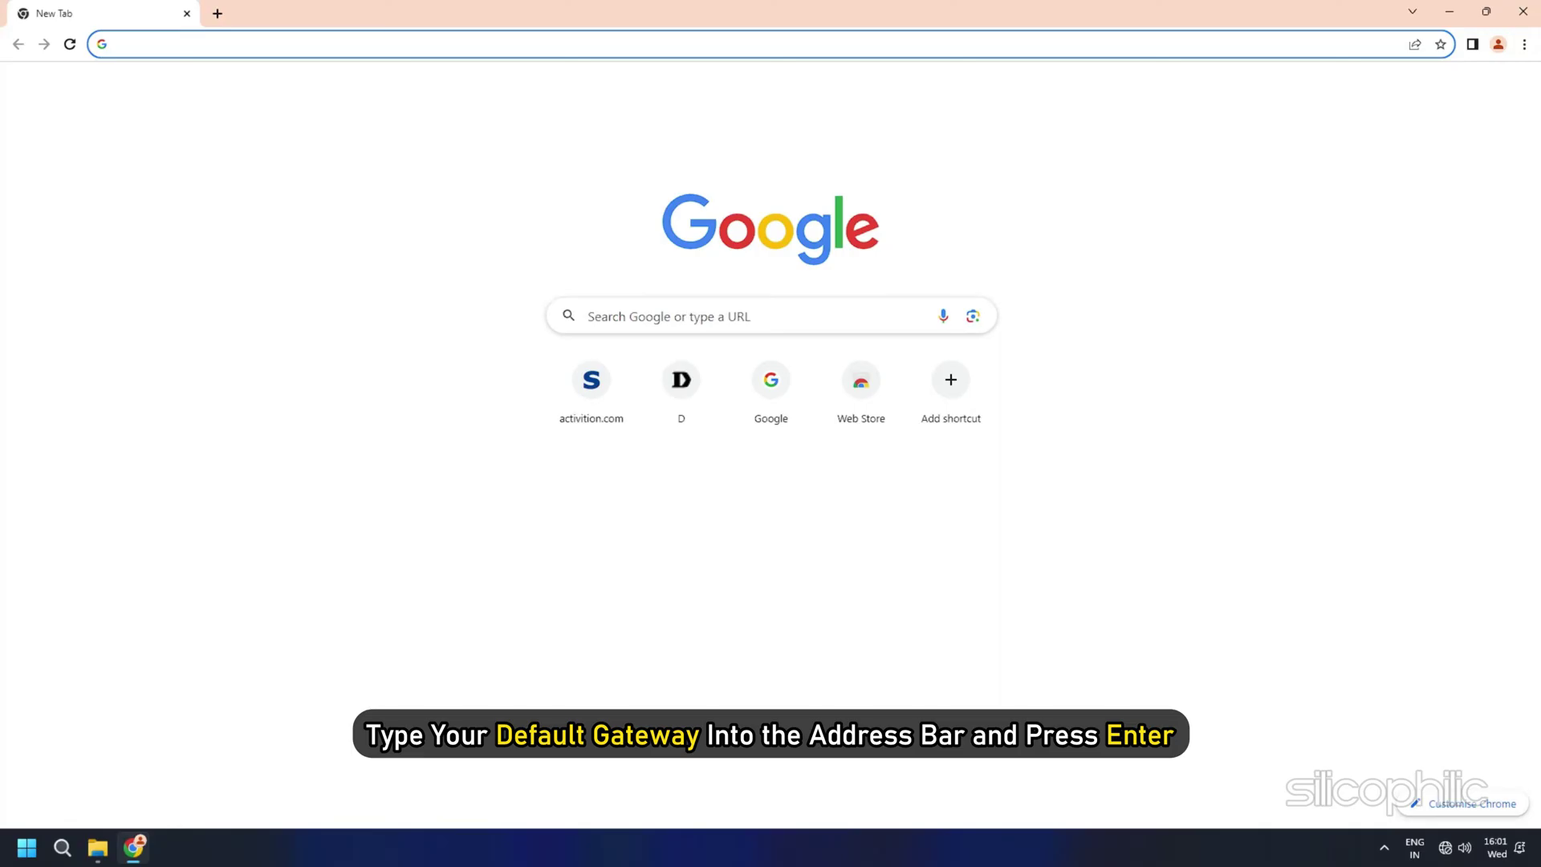
pyautogui.write('192.168.1.1')
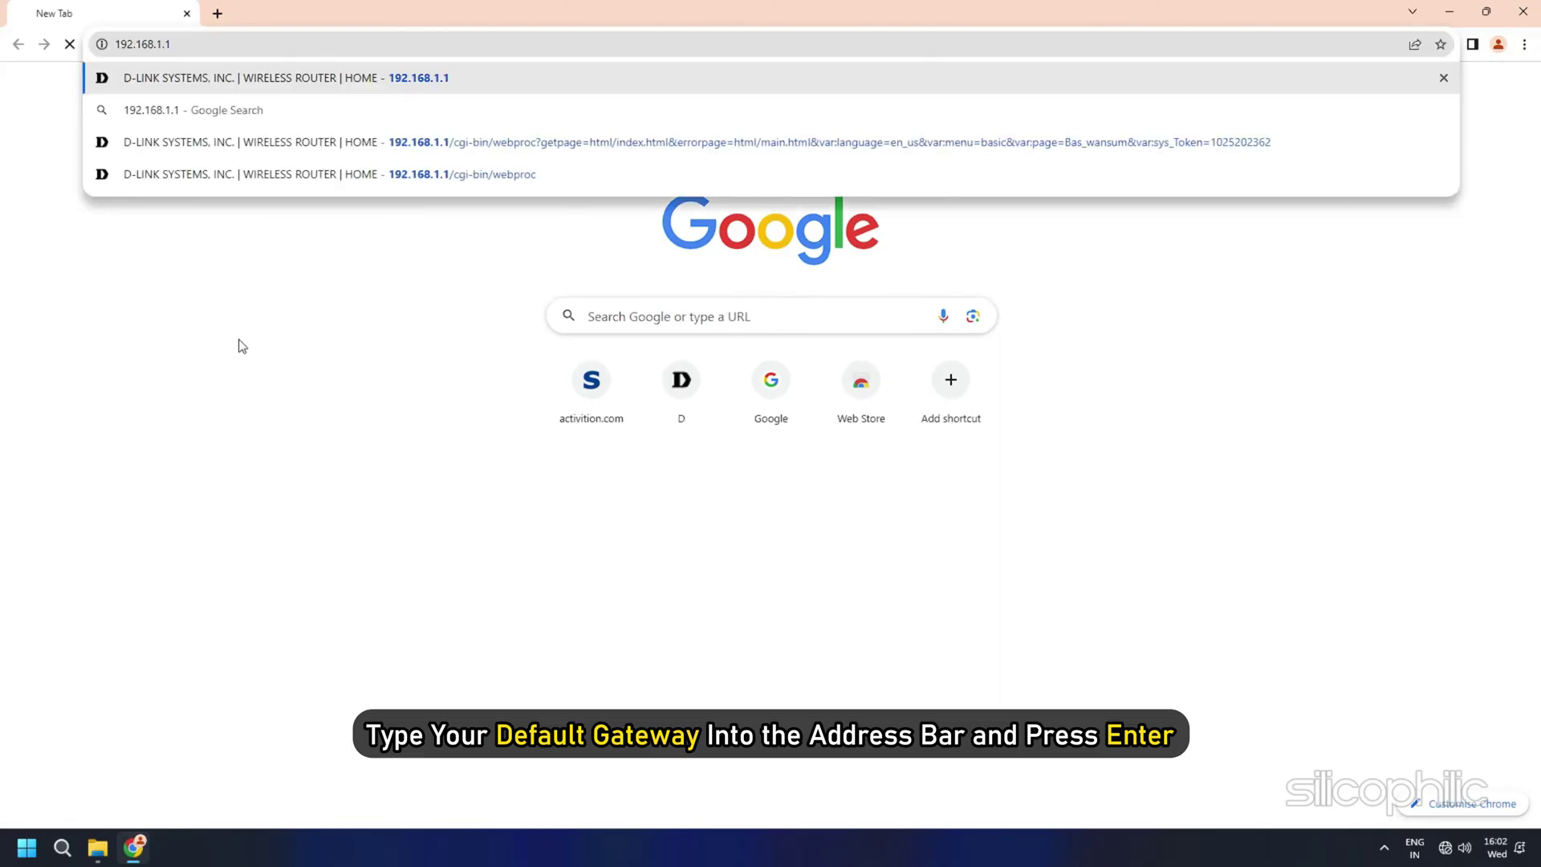
pyautogui.press('Return')
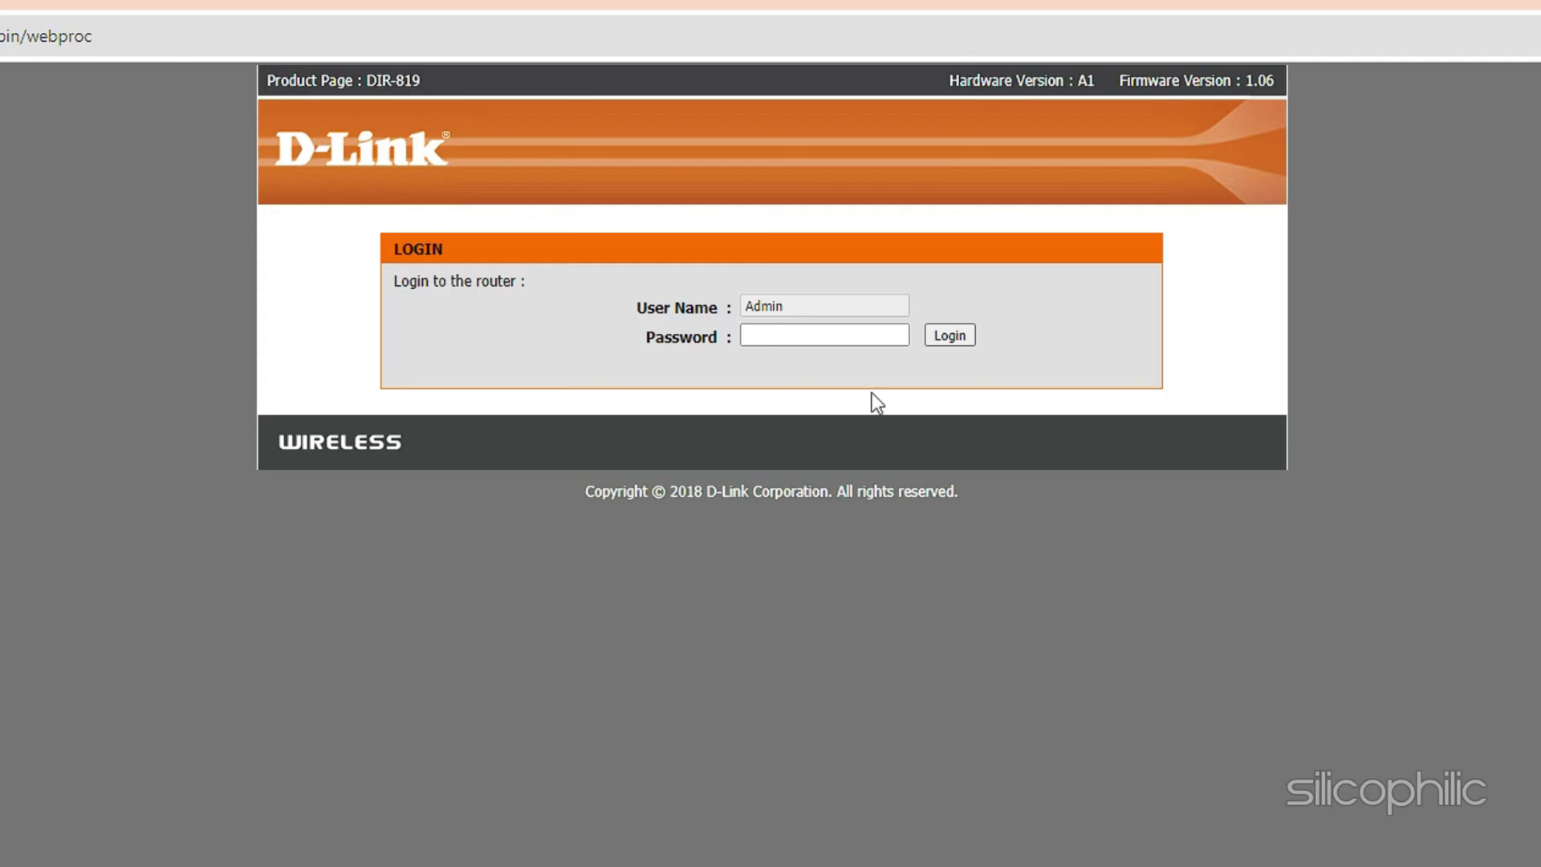
pyautogui.click(835, 335)
pyautogui.write('admin')
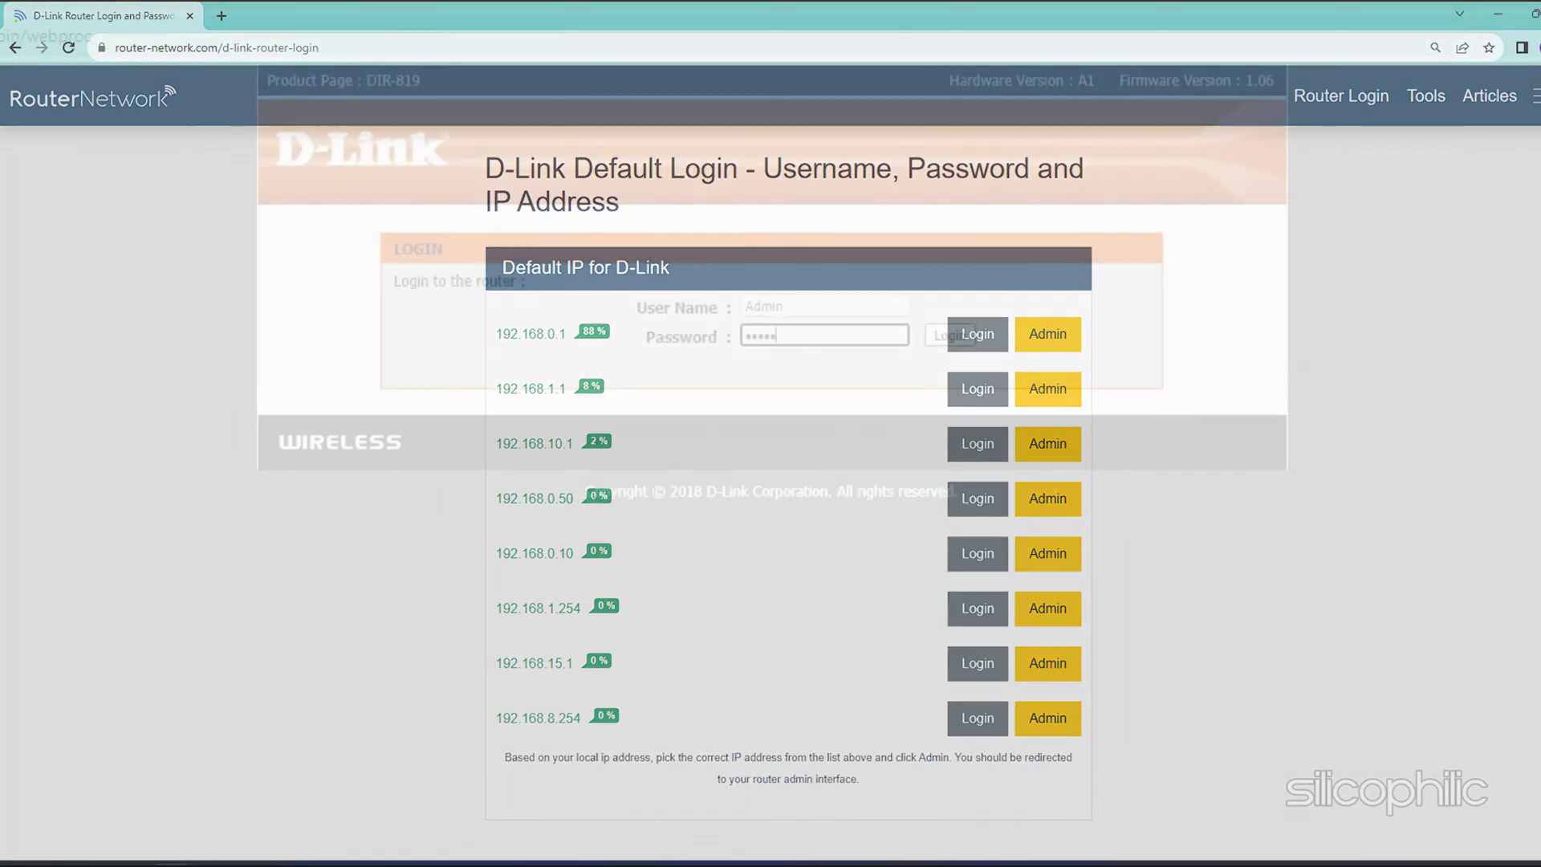
# Step: Go to the router's Advanced > Port Forwarding page
pyautogui.click(950, 334)
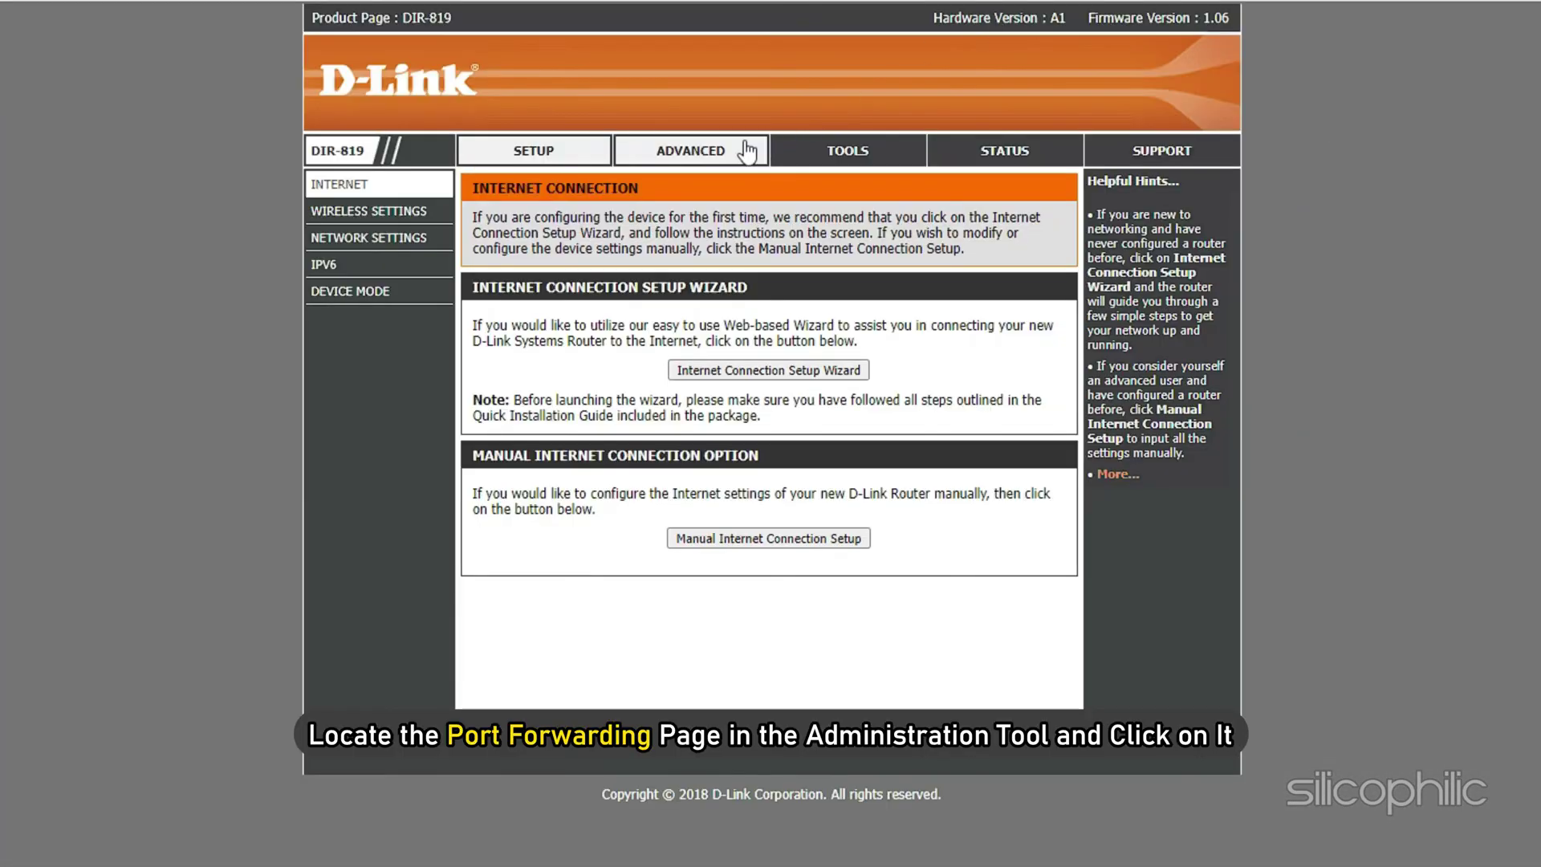
pyautogui.click(734, 152)
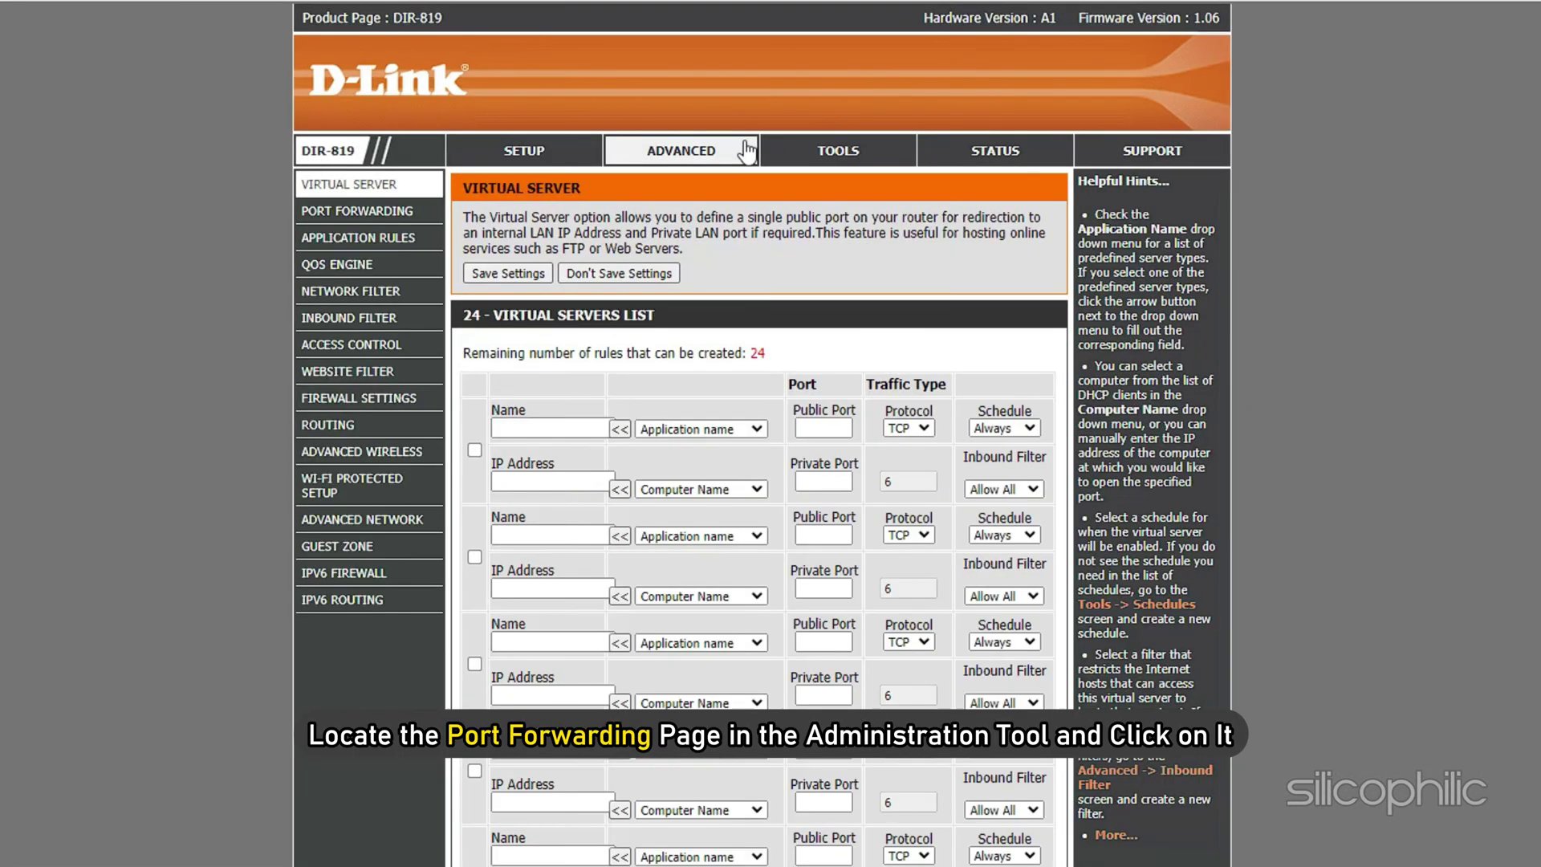
pyautogui.click(388, 215)
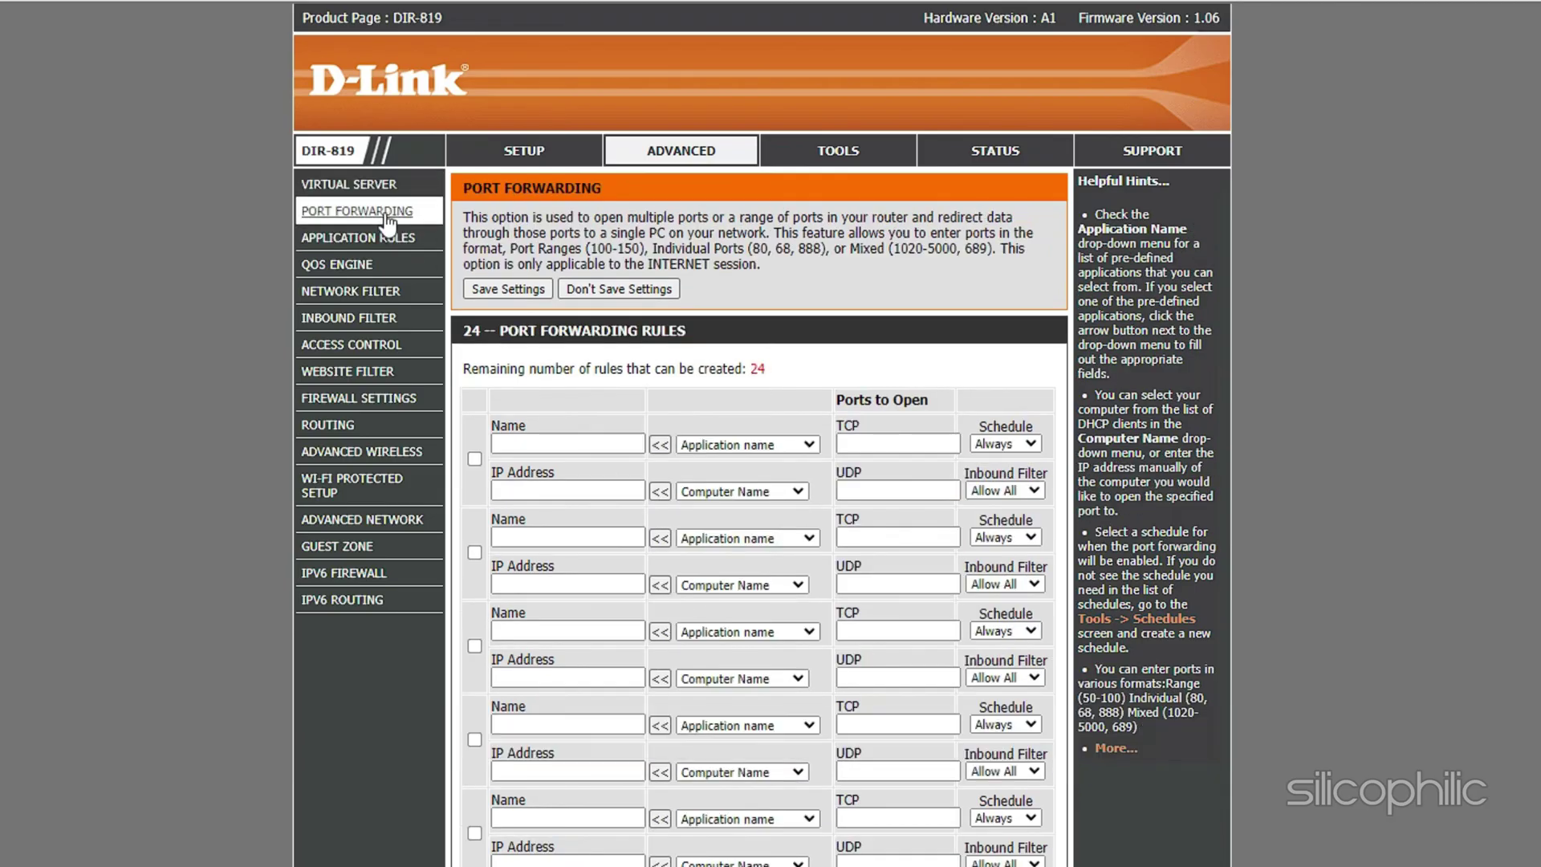
# Step: Enable the first rule, name it silicophilic, and set its IP to 192.168.0.101
pyautogui.click(565, 437)
pyautogui.click(564, 440)
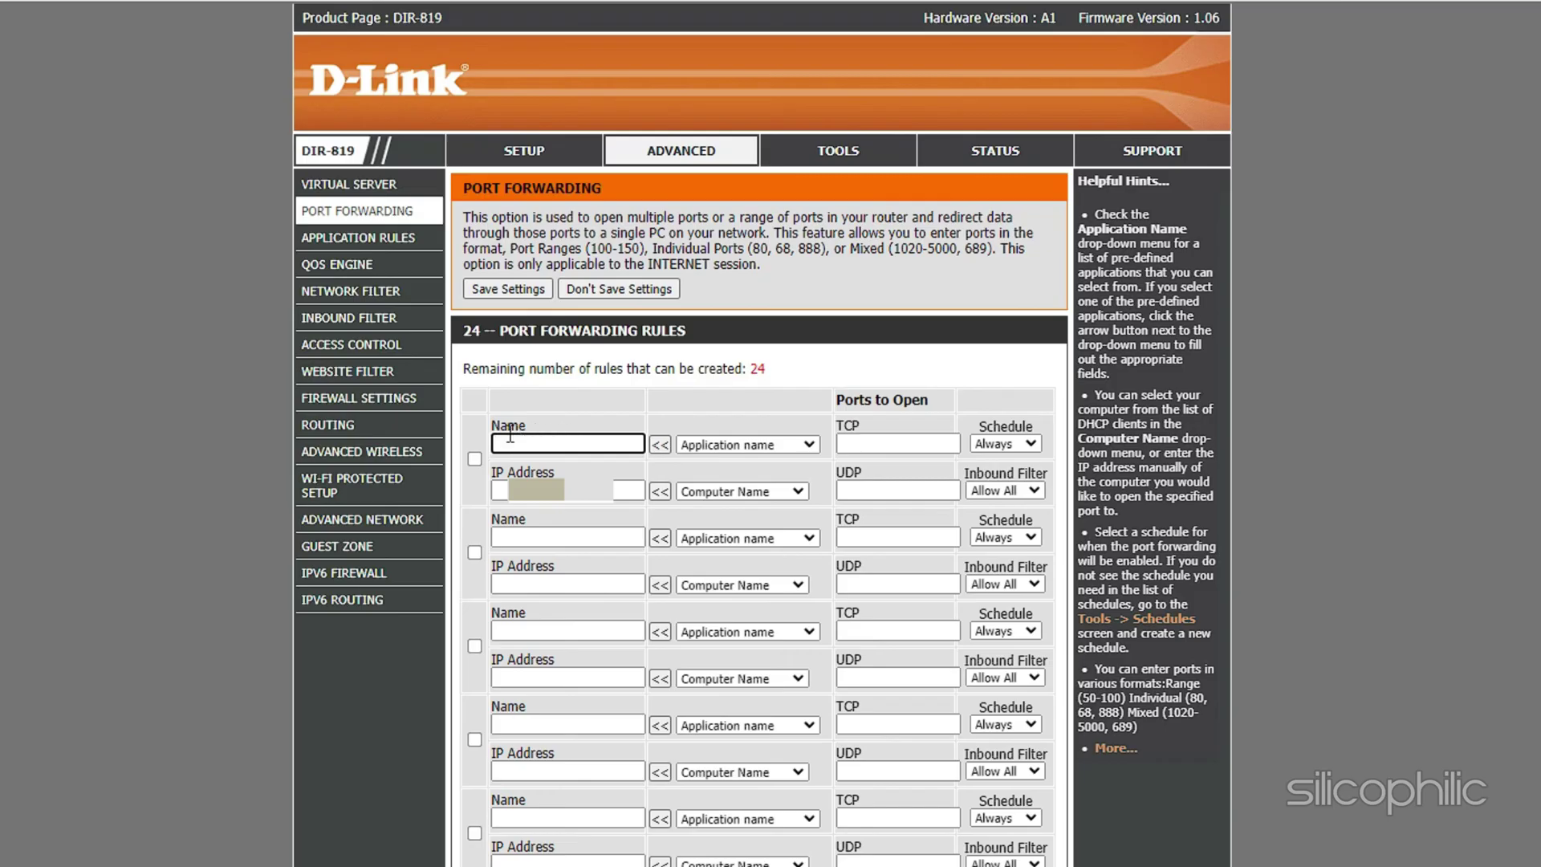
pyautogui.click(474, 459)
pyautogui.click(549, 441)
pyautogui.write('silicophilic')
pyautogui.press('Tab')
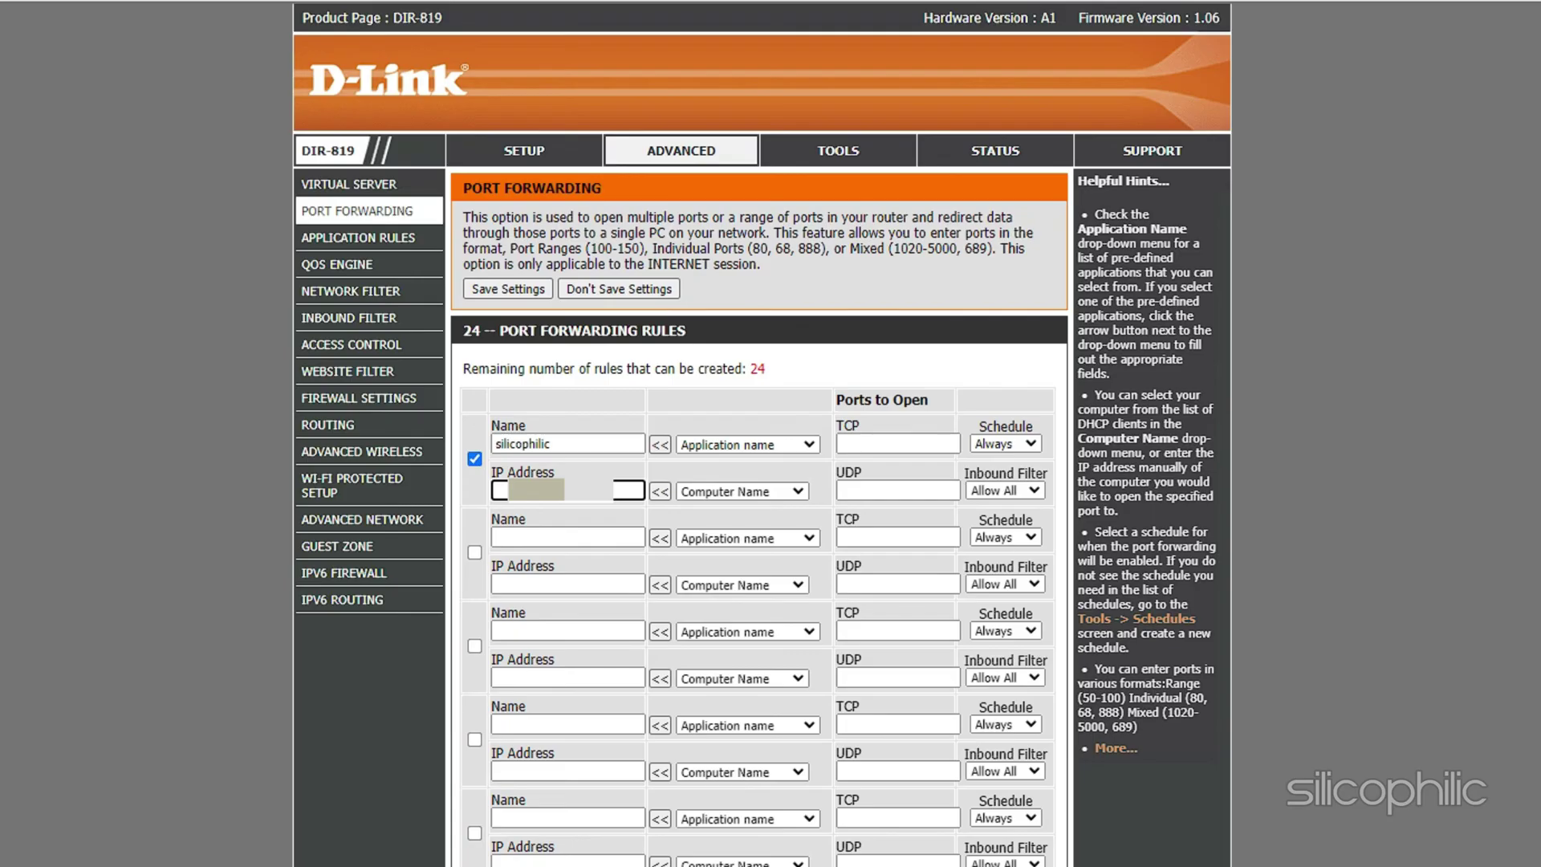
pyautogui.write('192.168.0.101')
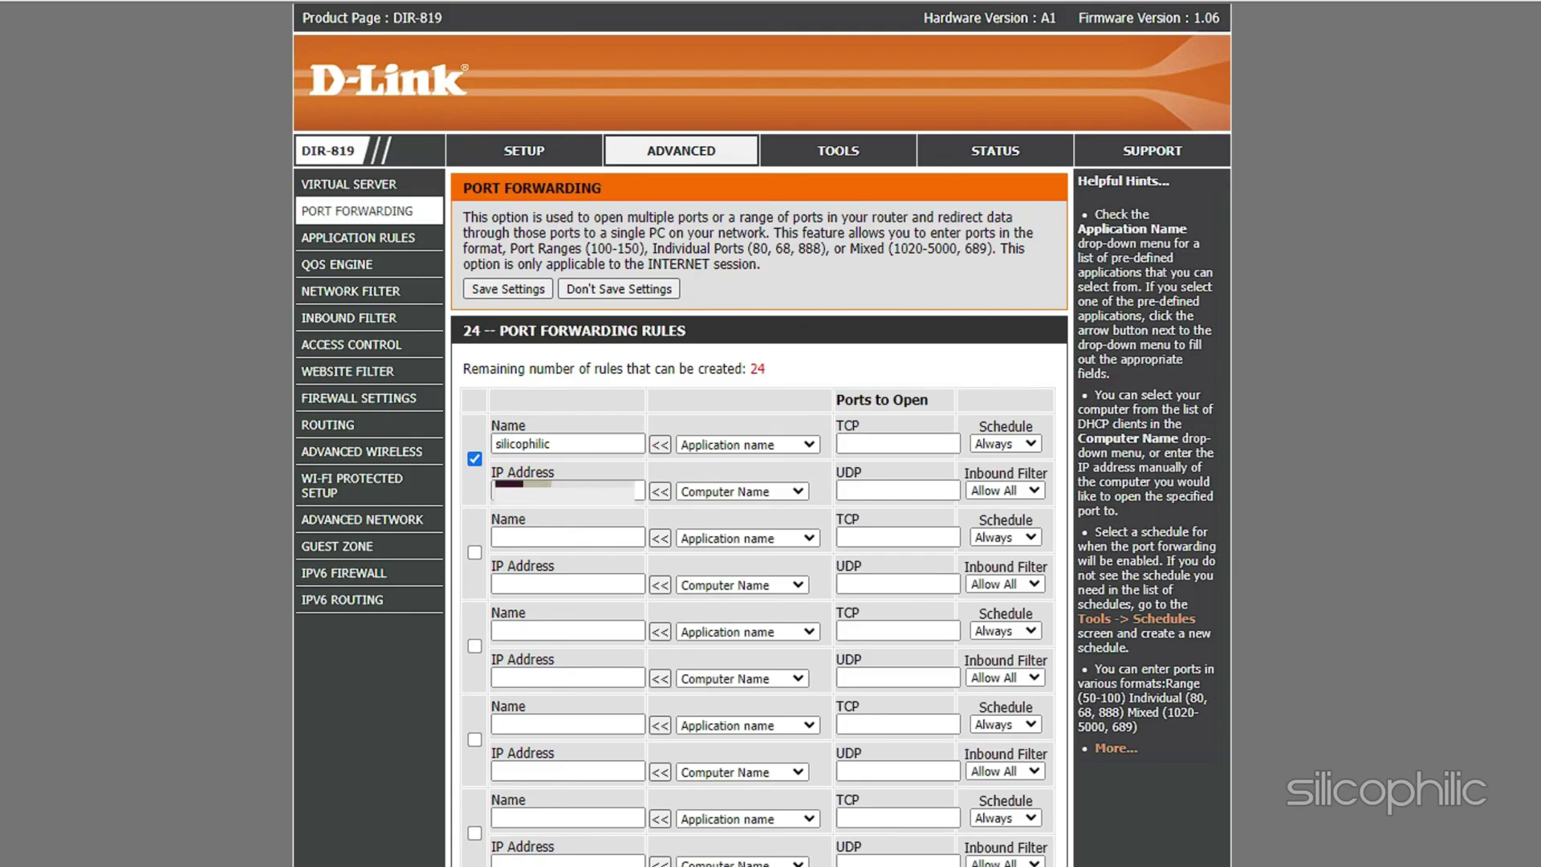
# Step: Set the first port forwarding rule's TCP port to 80
pyautogui.click(863, 446)
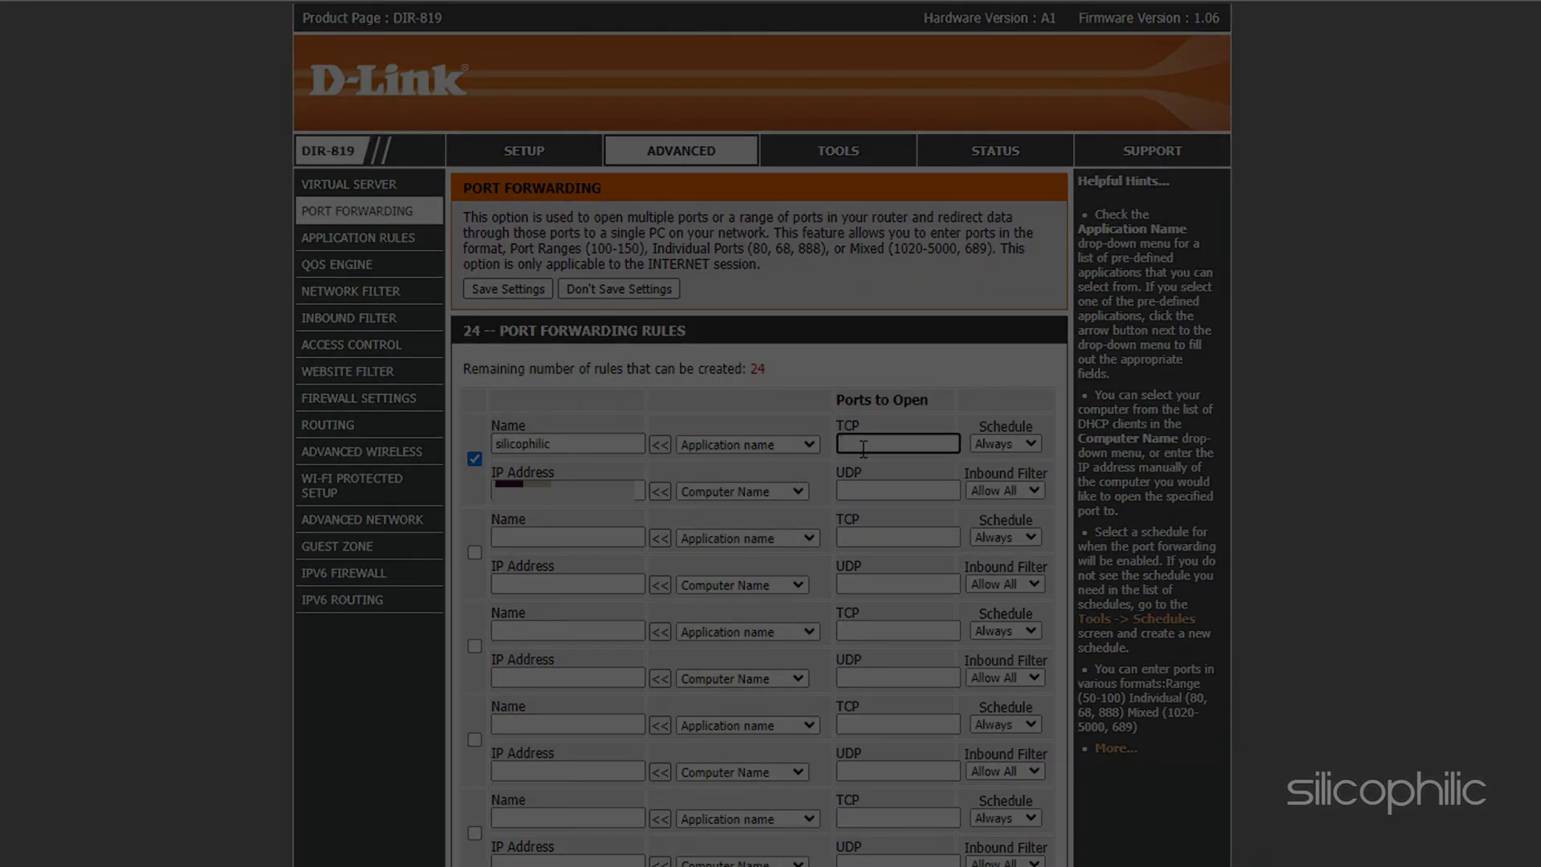
pyautogui.write('80')
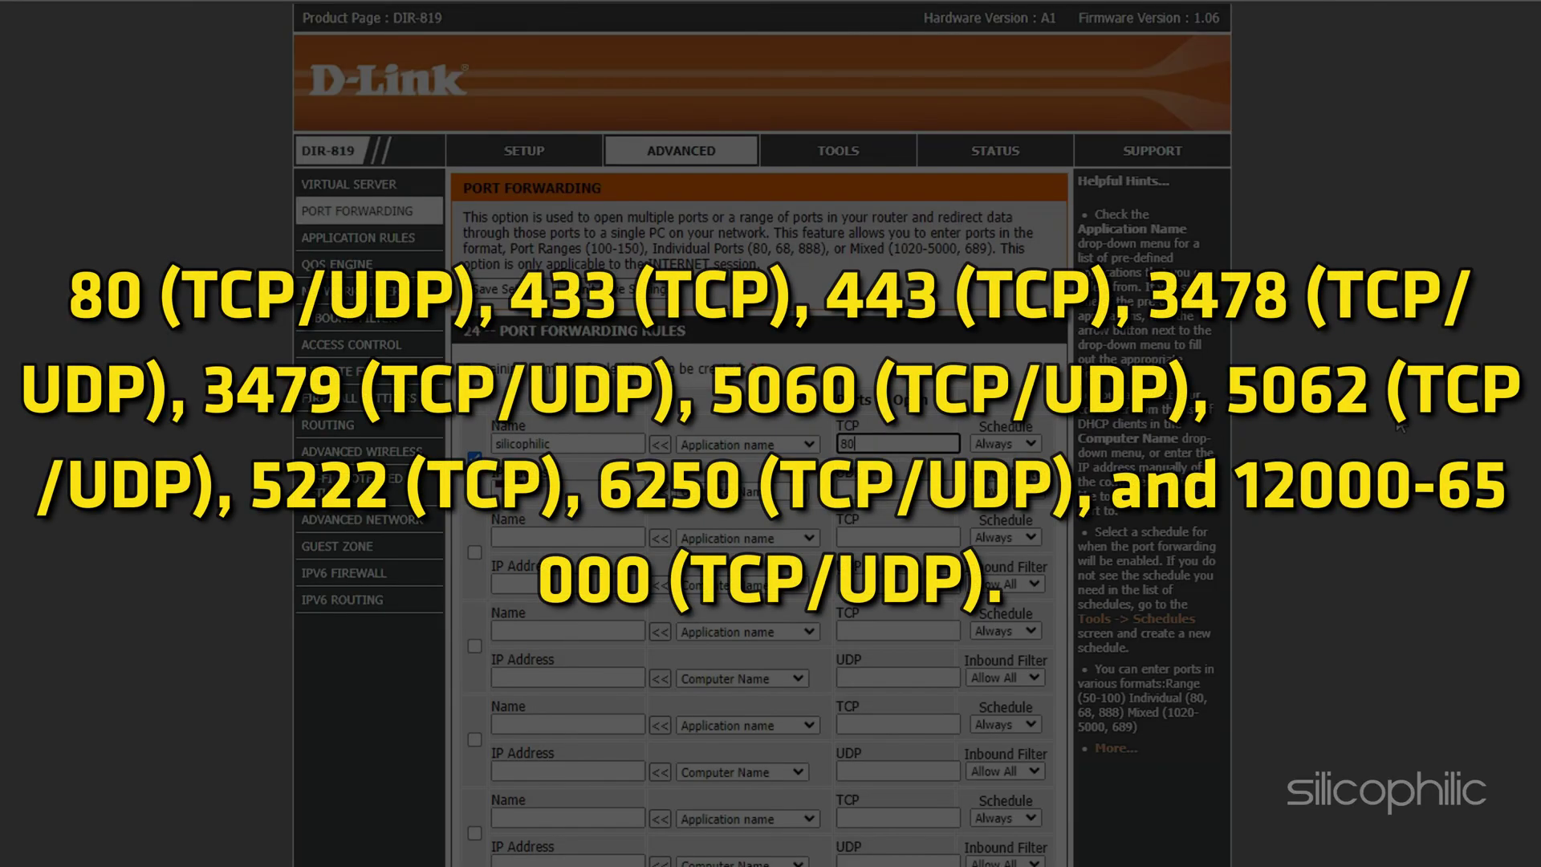
pyautogui.click(1398, 427)
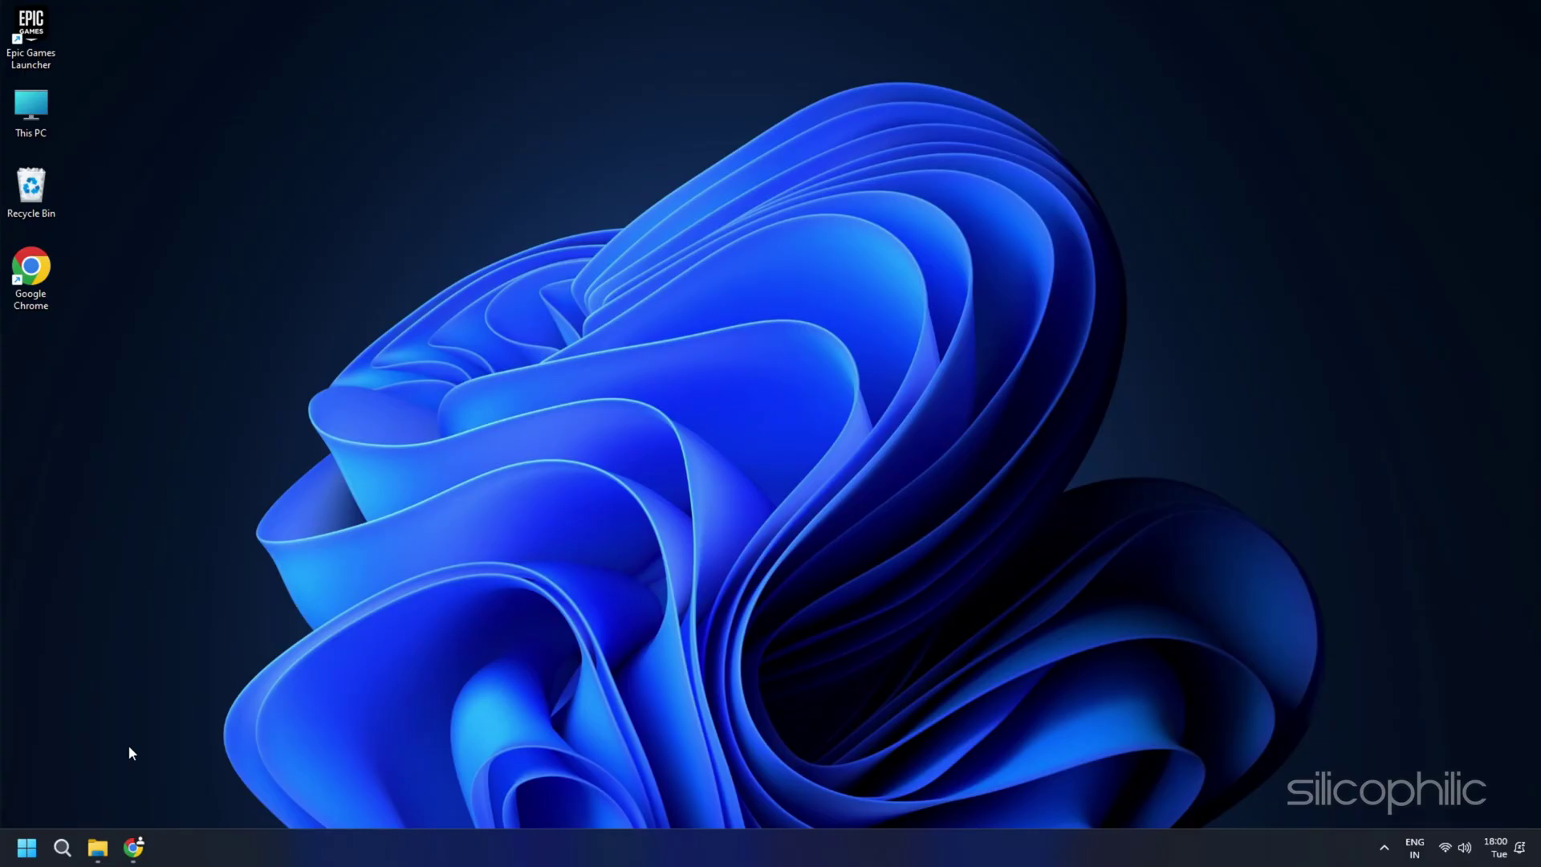
# Step: Turn off Automatically detect settings under Network & internet > Proxy, then close Settings
pyautogui.press('super+i')
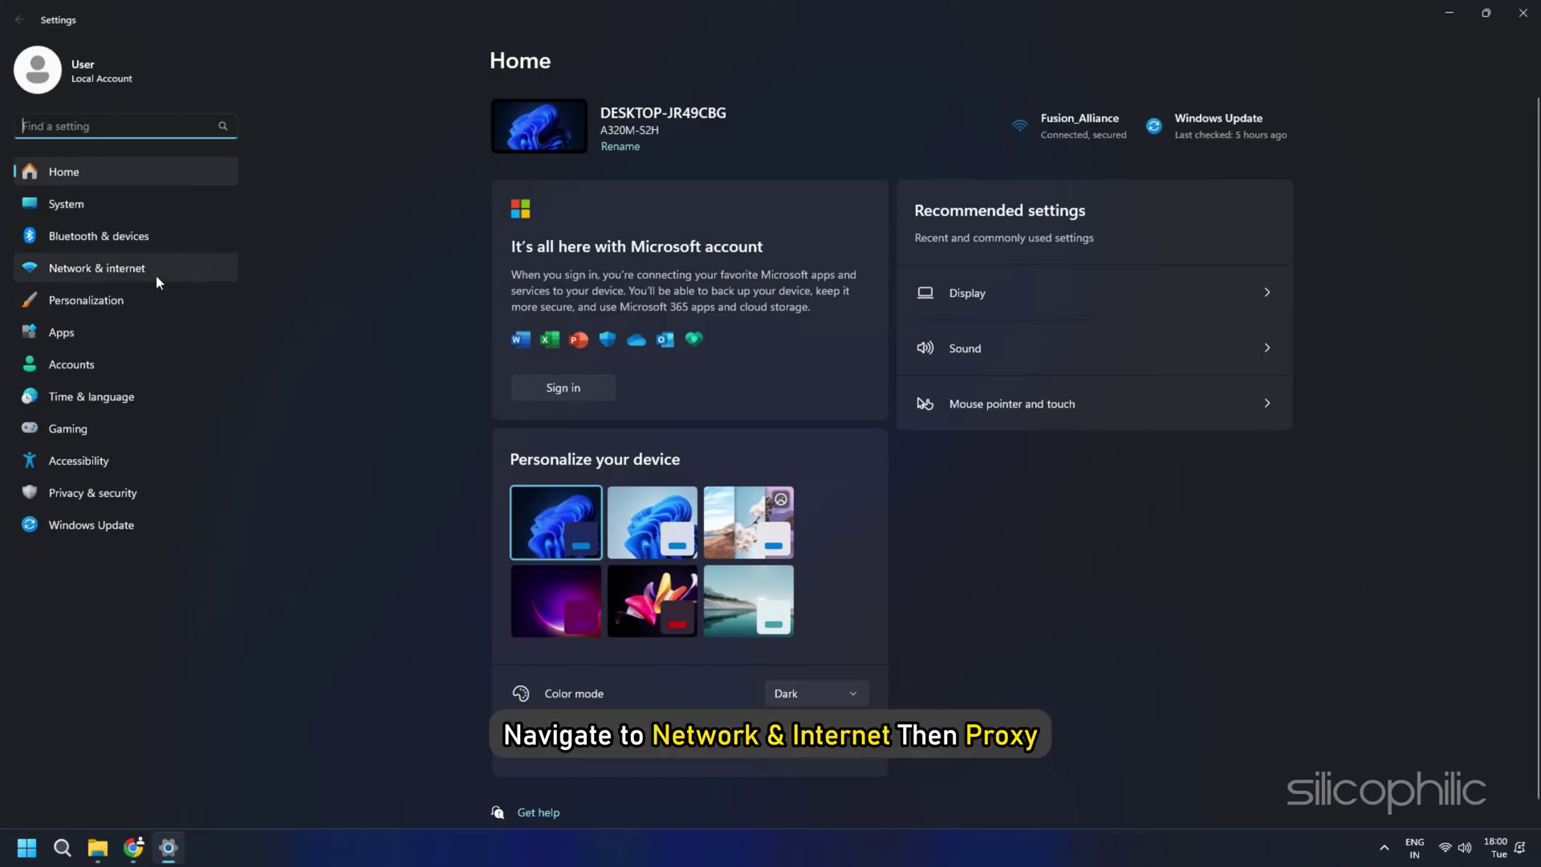
pyautogui.click(155, 275)
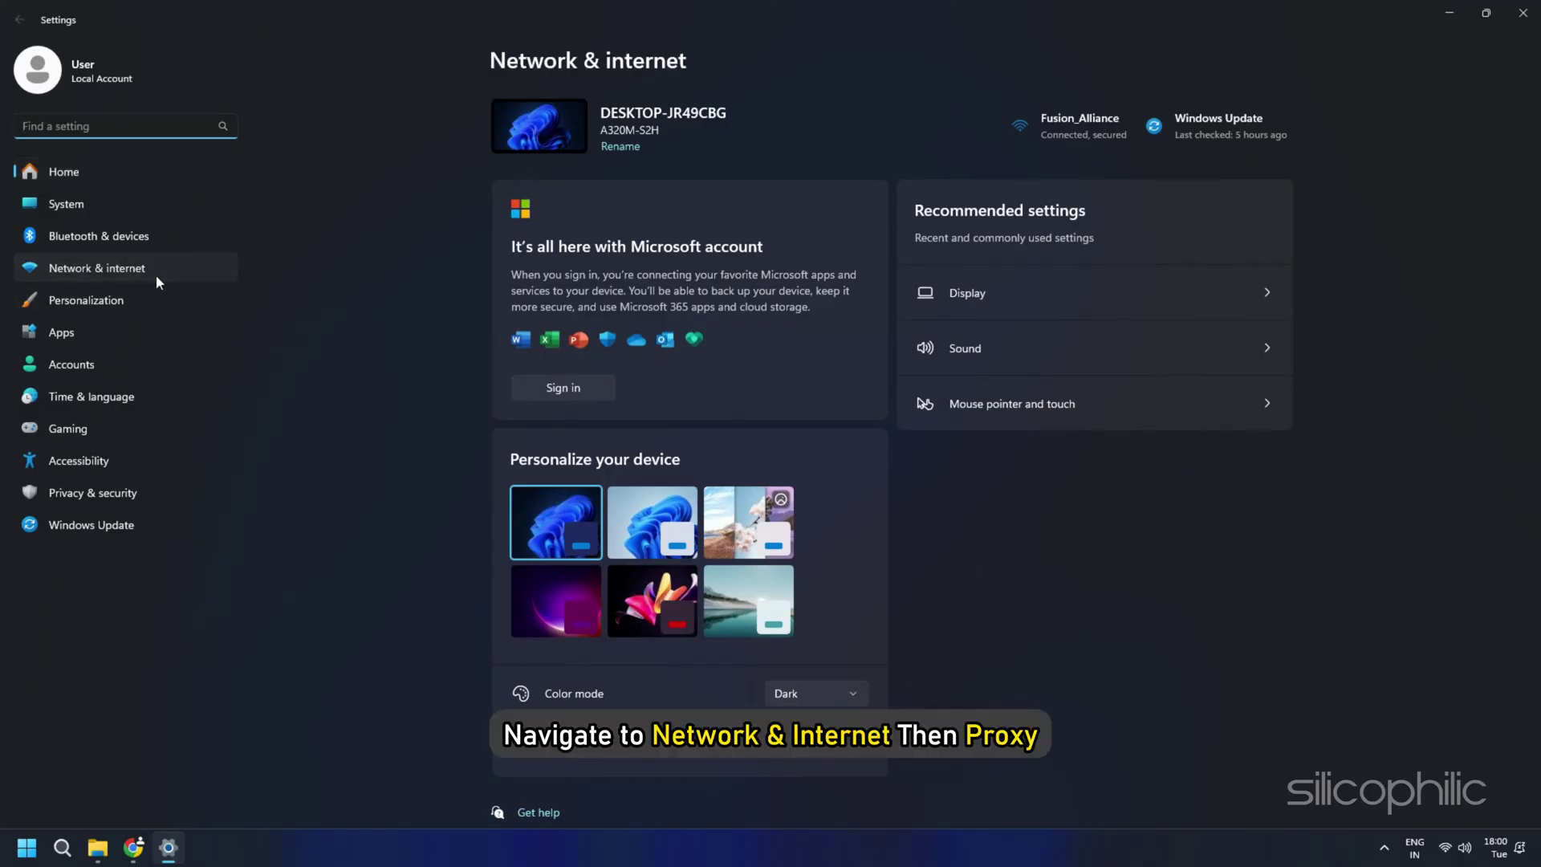
pyautogui.click(855, 508)
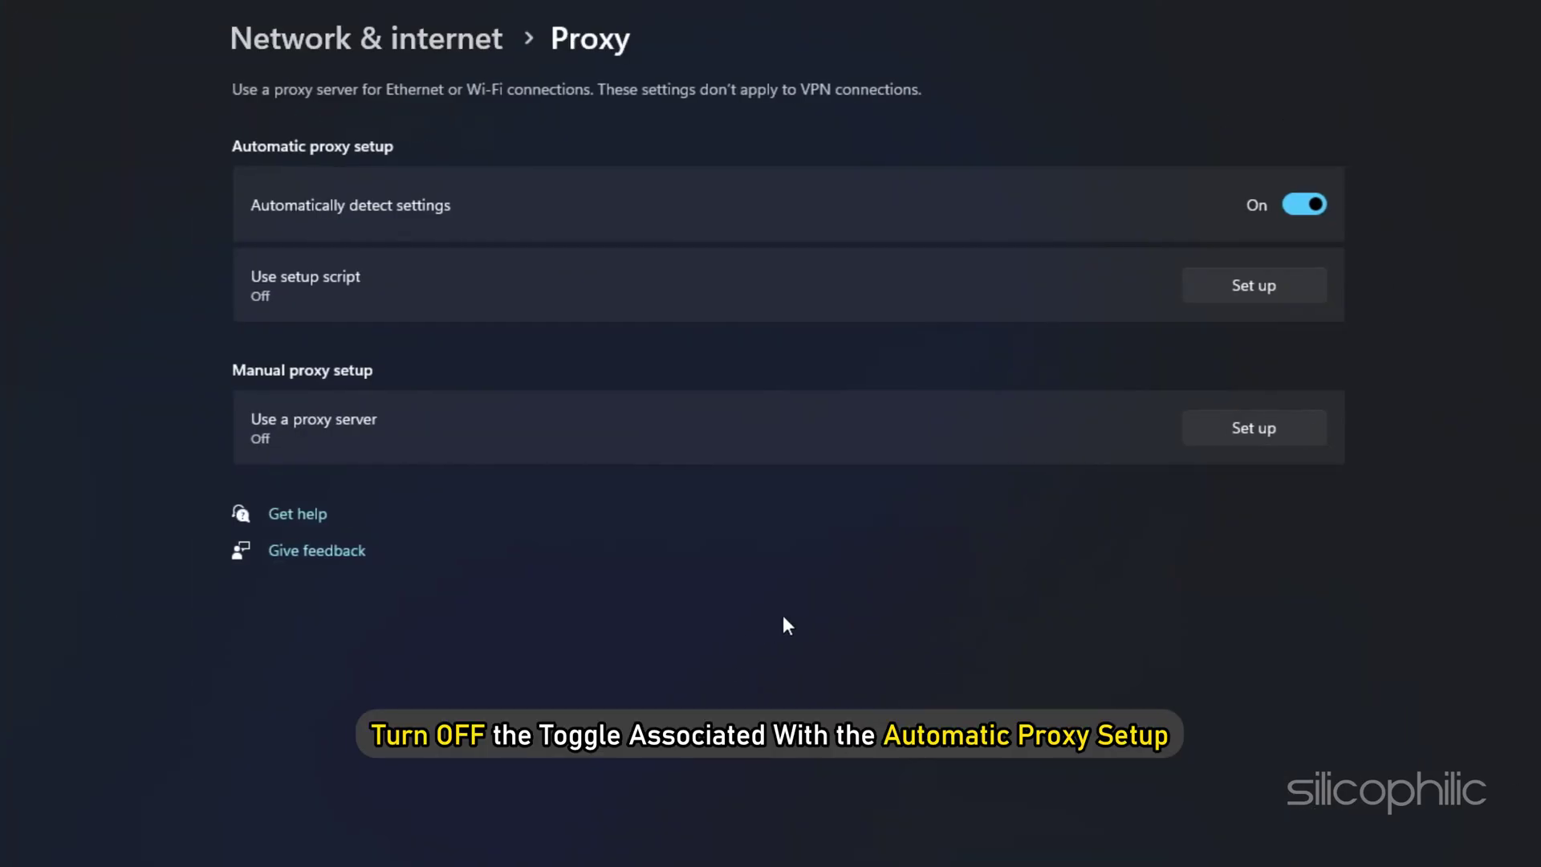
pyautogui.click(1322, 204)
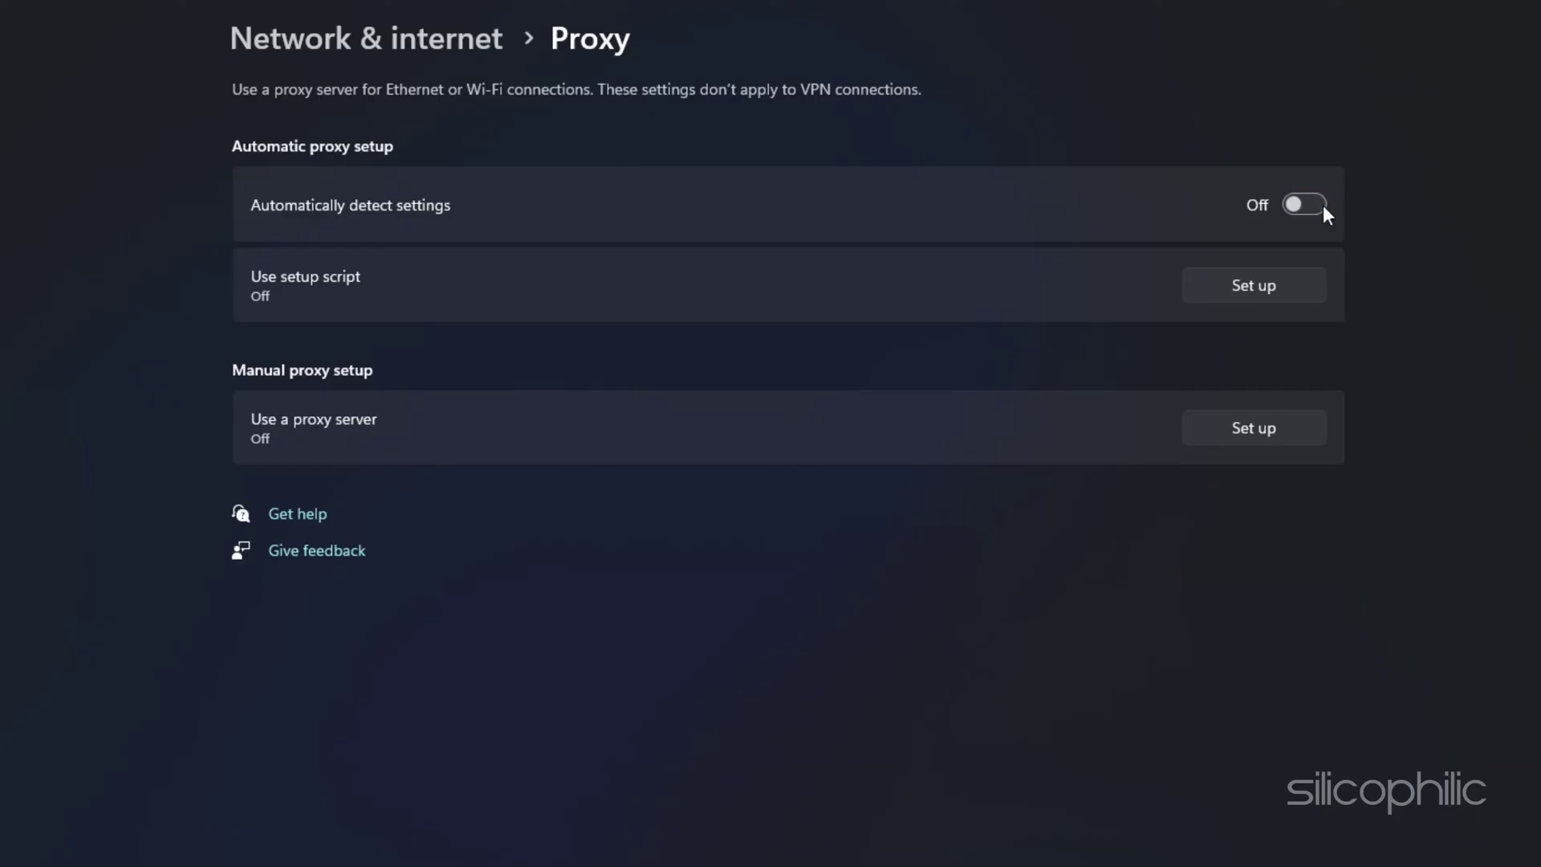
pyautogui.click(1503, 14)
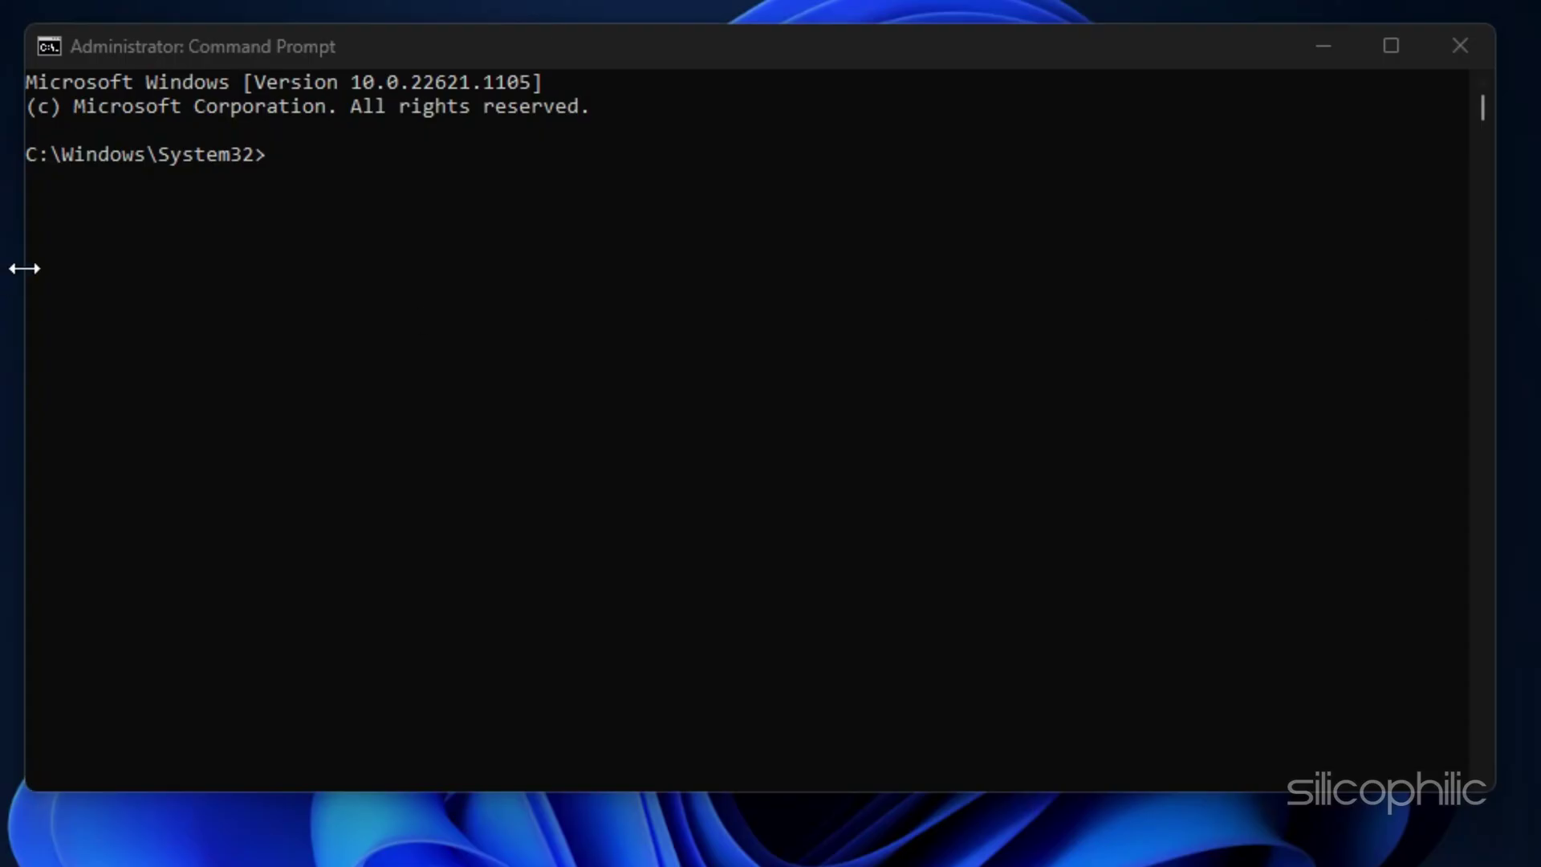
# Step: Run ipconfig /flushdns, ipconfig /release and ipconfig /renew in the admin Command Prompt
pyautogui.click(80, 230)
pyautogui.write('ipconfig /flushdns')
pyautogui.press('Return')
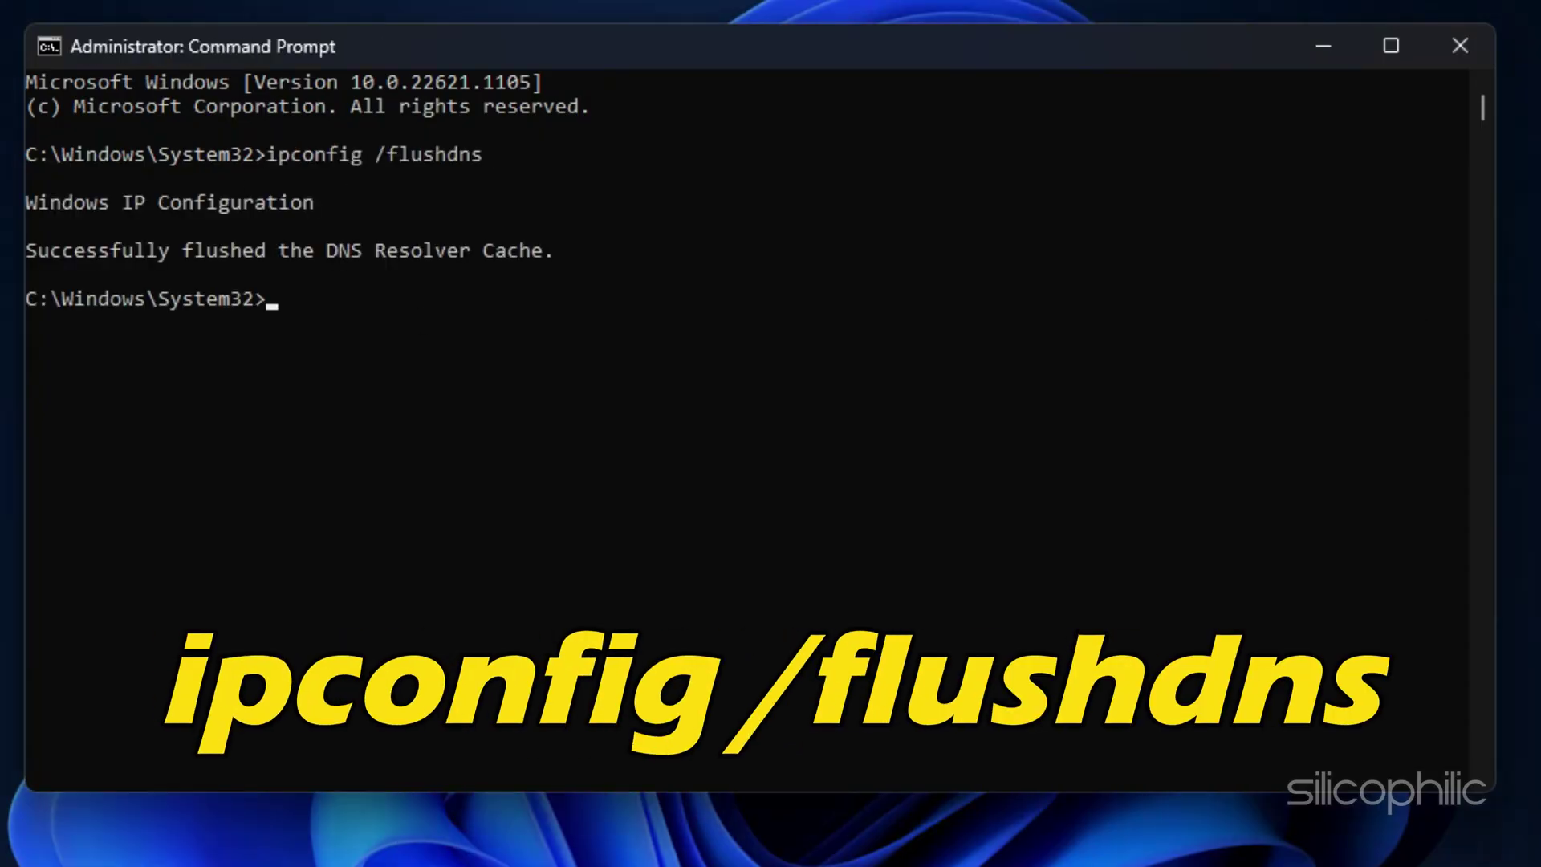
pyautogui.write('ipconfig /release')
pyautogui.press('Return')
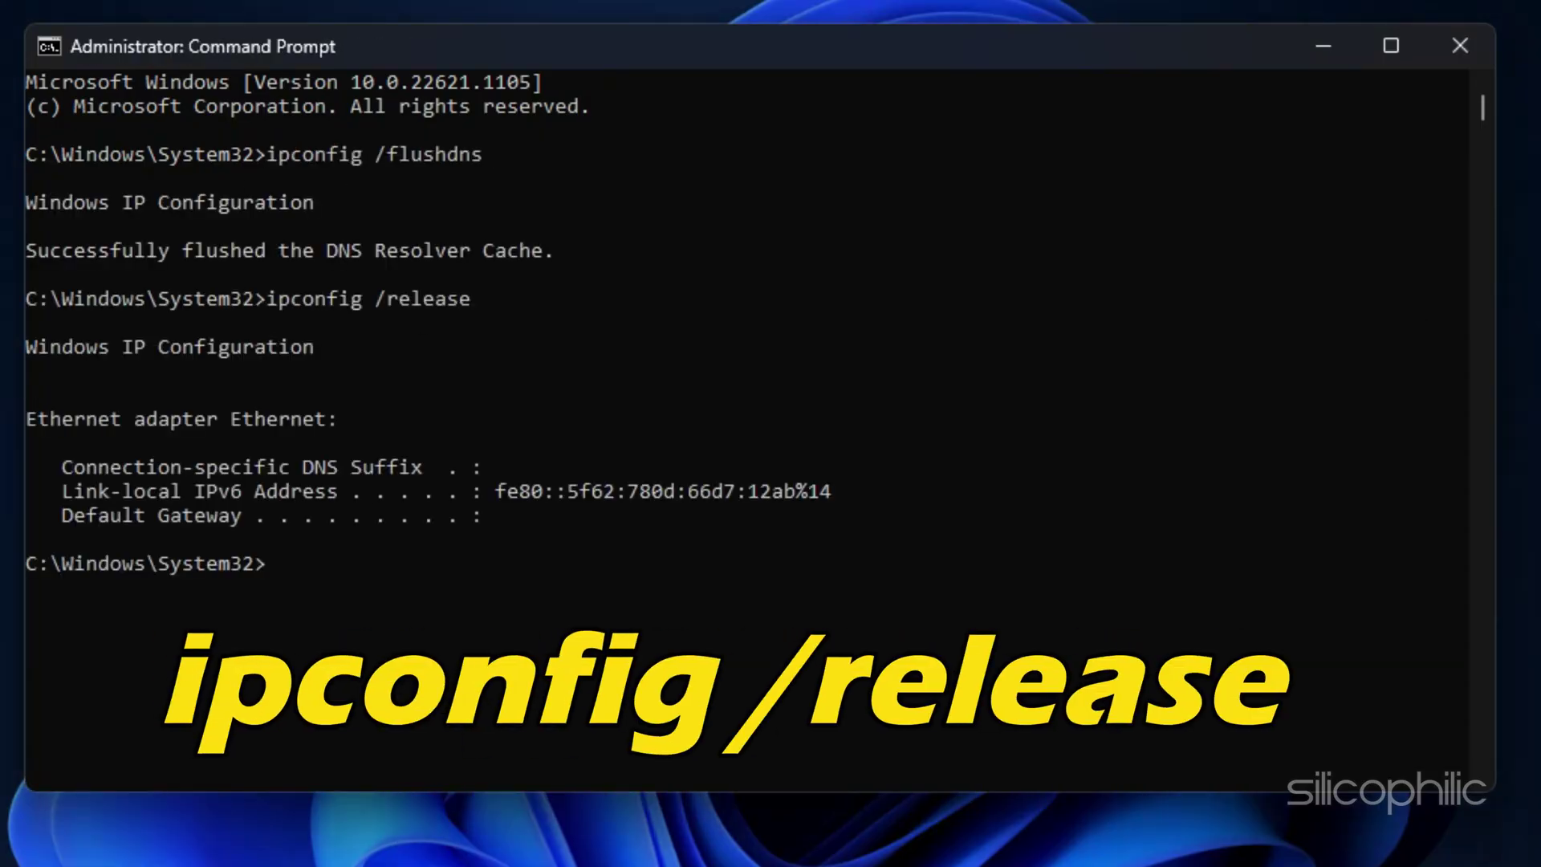
pyautogui.write('ipconfig /renew')
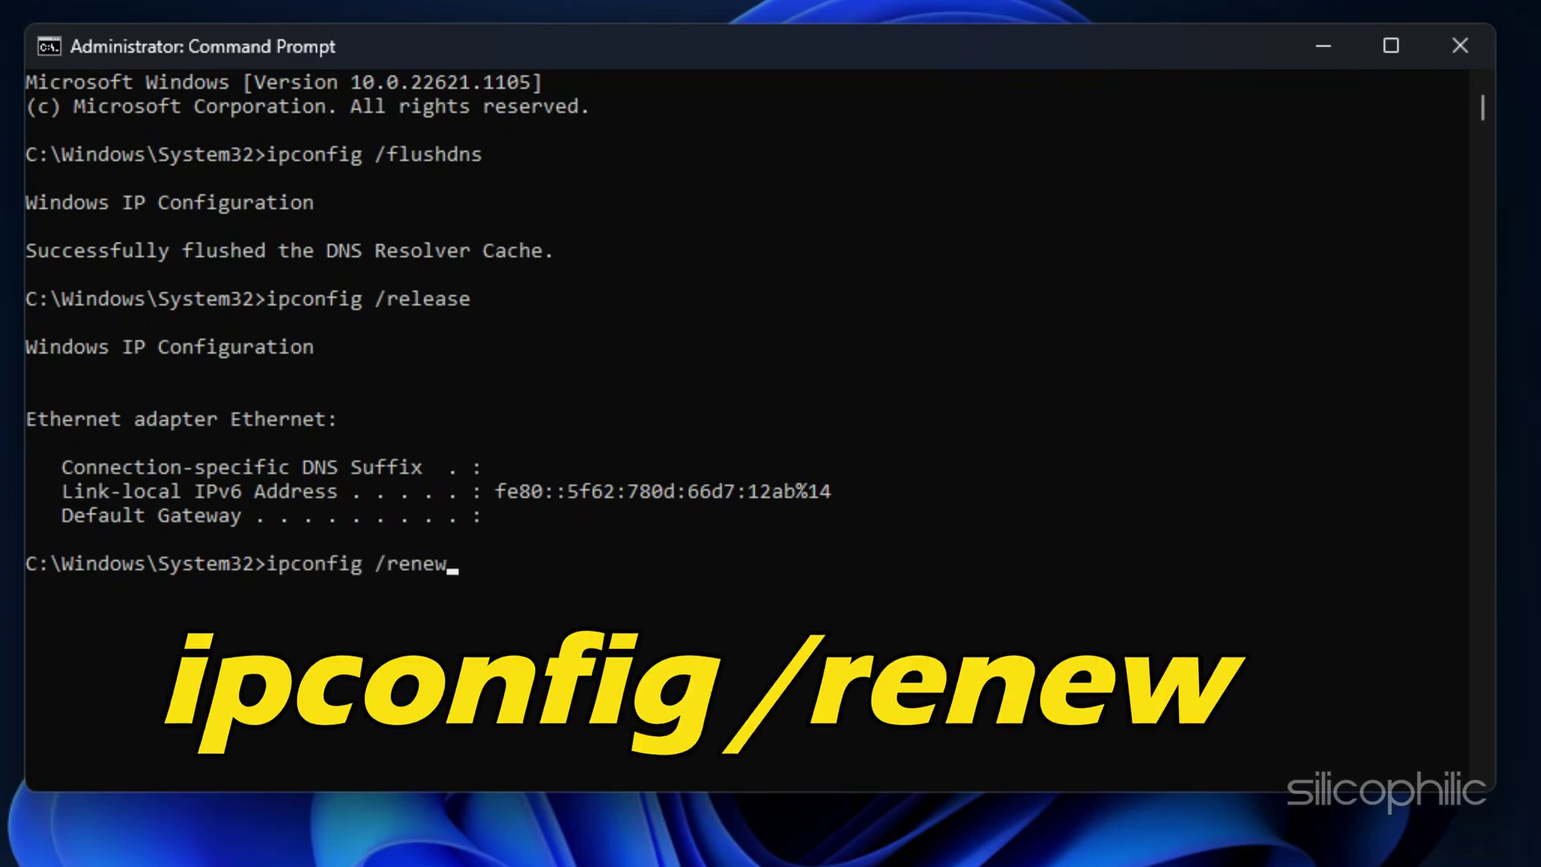
pyautogui.press('Return')
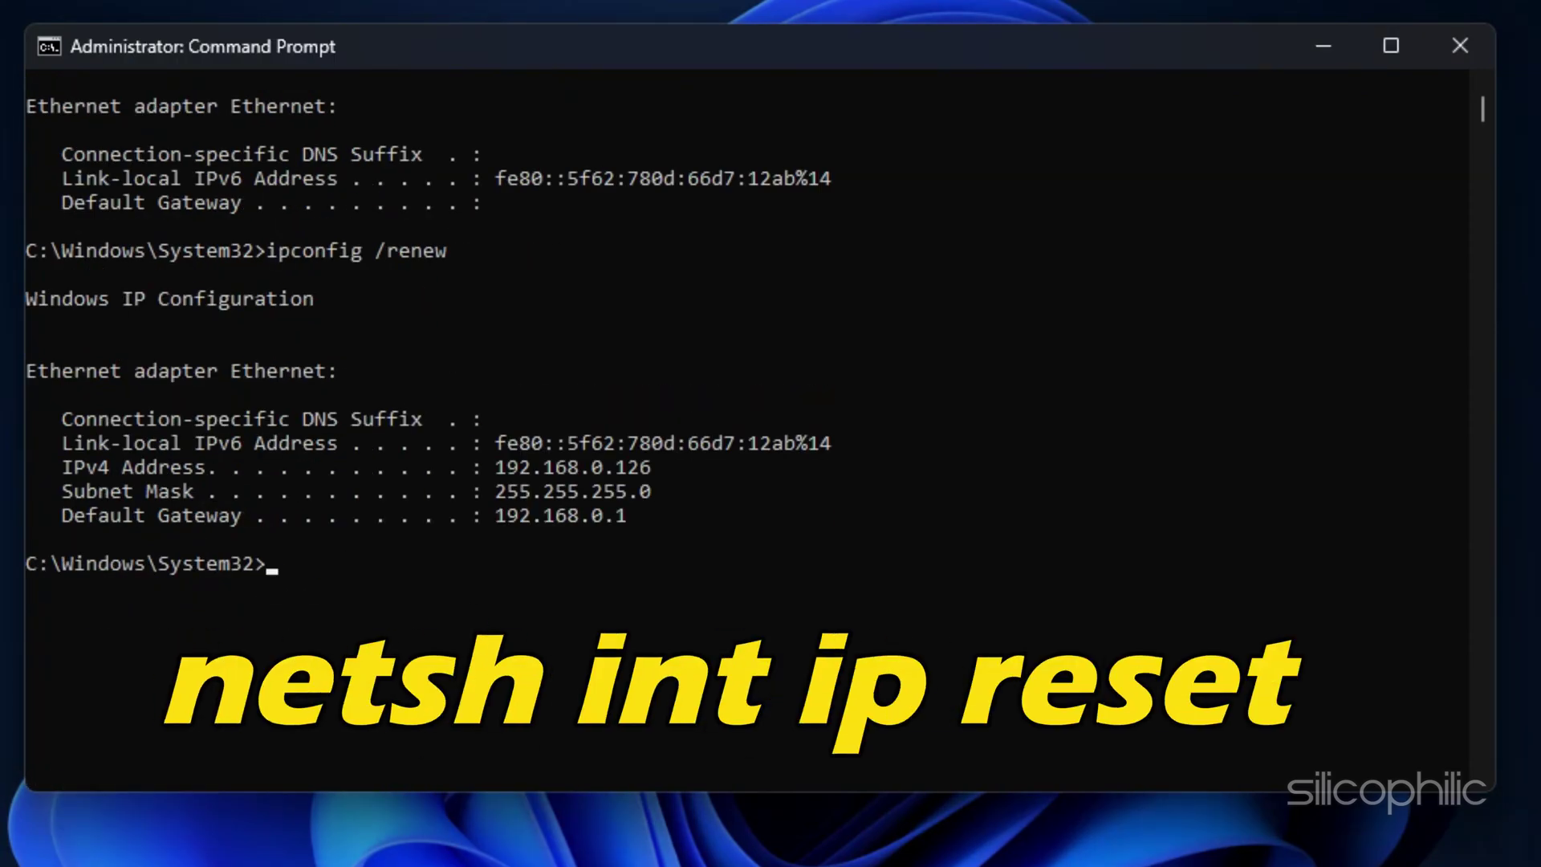
# Step: Reset the TCP/IP stack and Winsock catalog with netsh int ip reset and netsh winsock reset
pyautogui.write('netsh int ip reset')
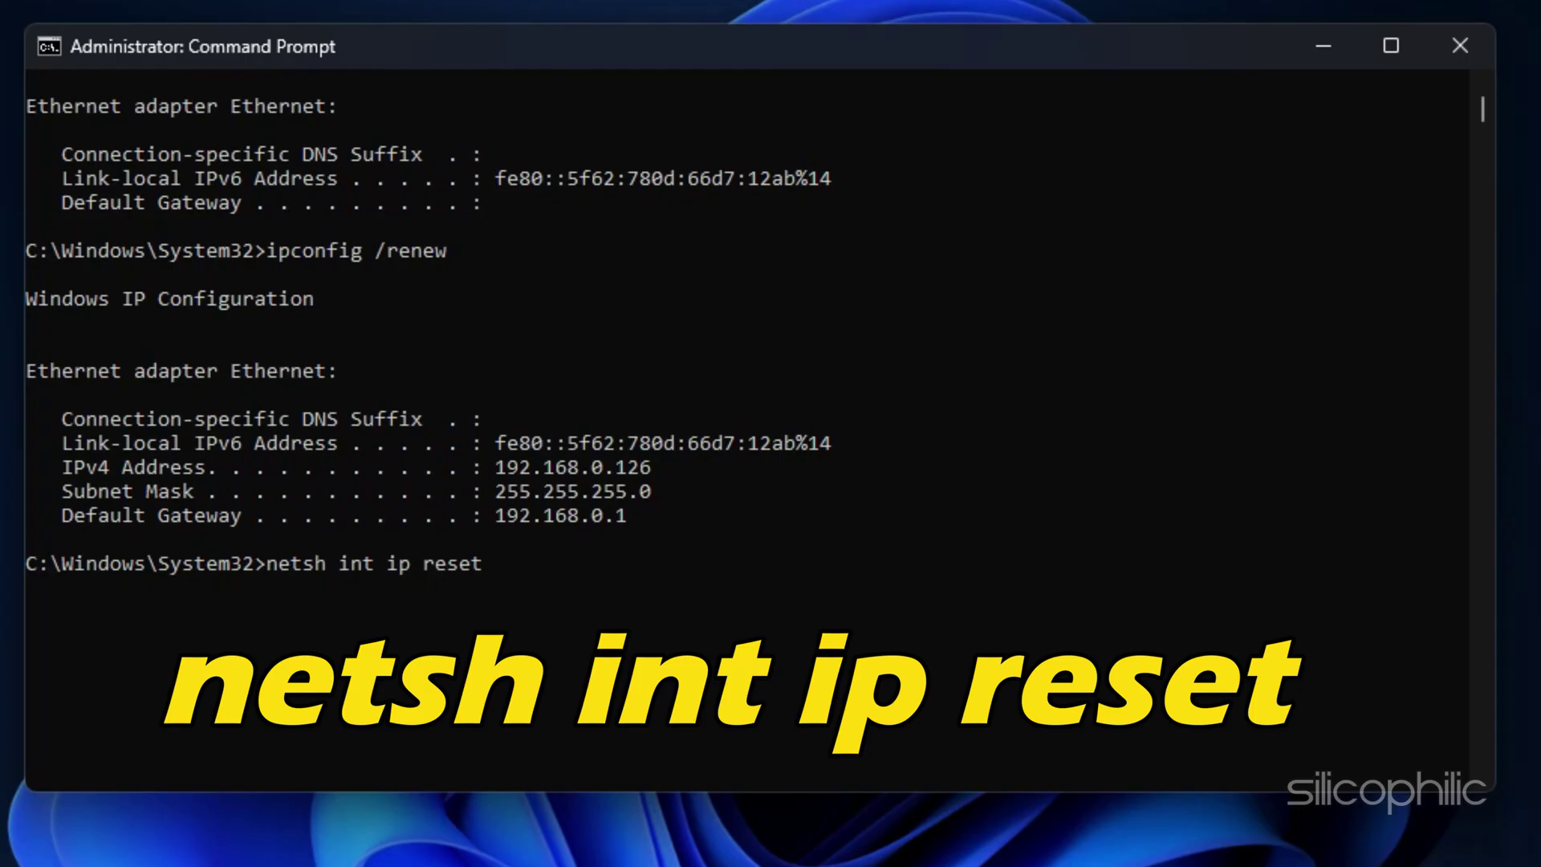
pyautogui.press('Return')
pyautogui.write('netsh winsock reset')
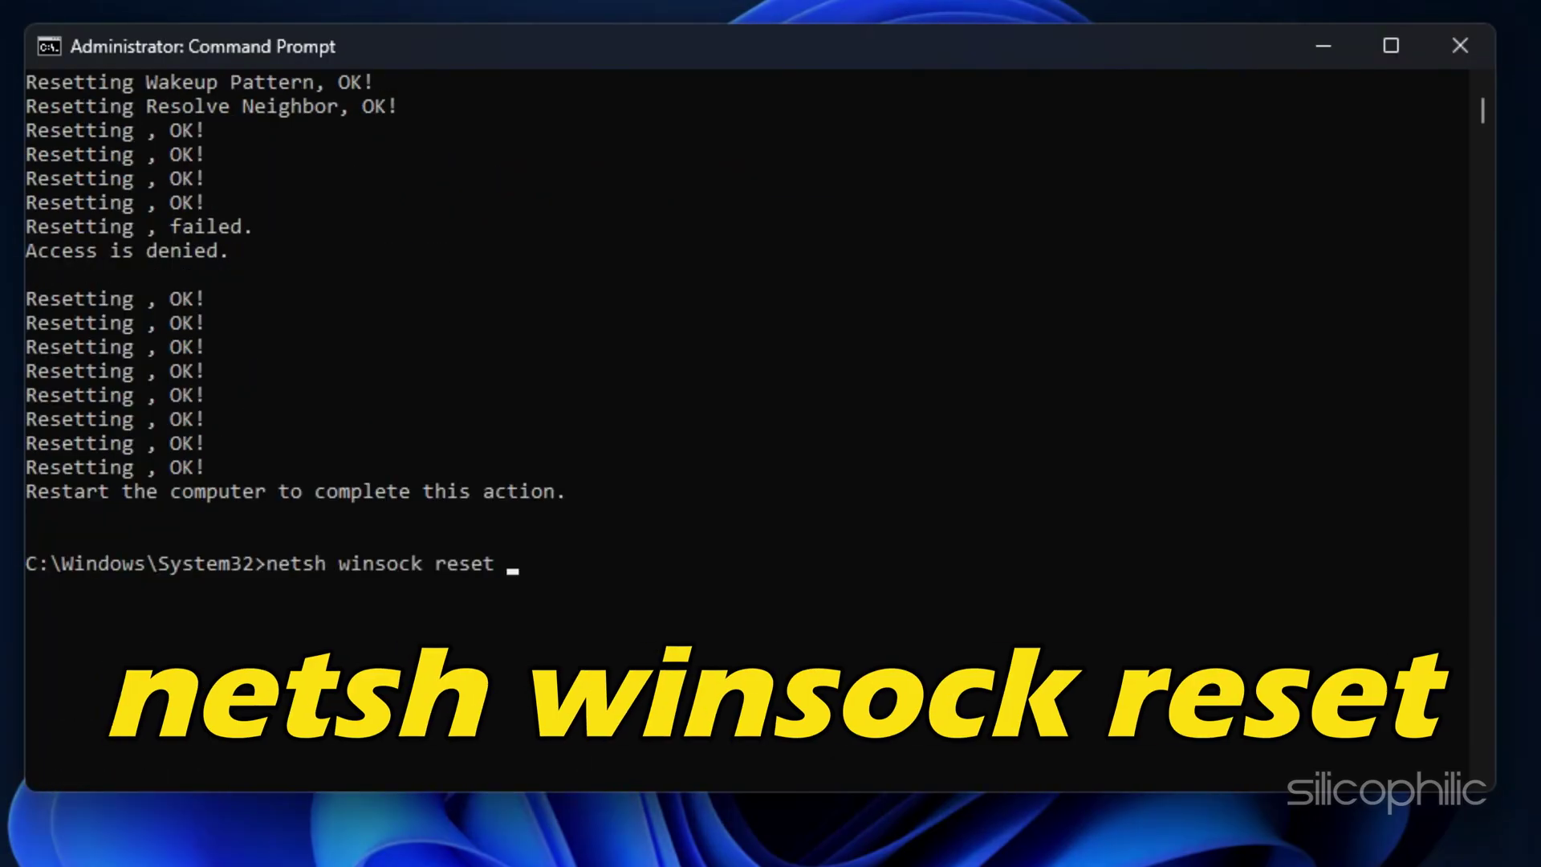
pyautogui.press('Return')
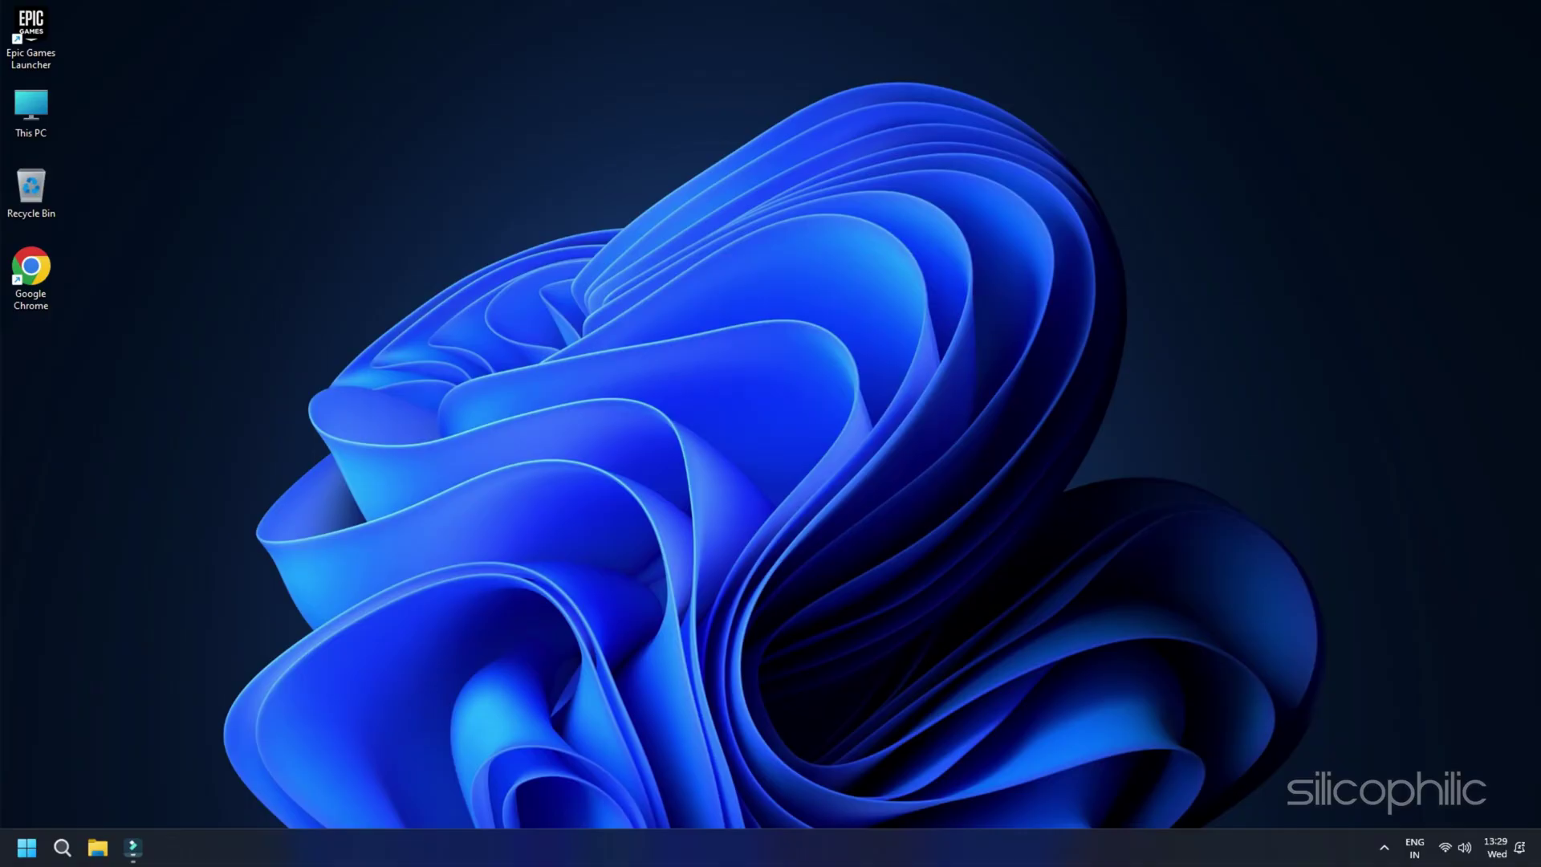
# Step: Launch ncpa.cpl from the Run box to show the Ethernet adapter in Network Connections
pyautogui.press('super+r')
pyautogui.write('ncpa.cpl')
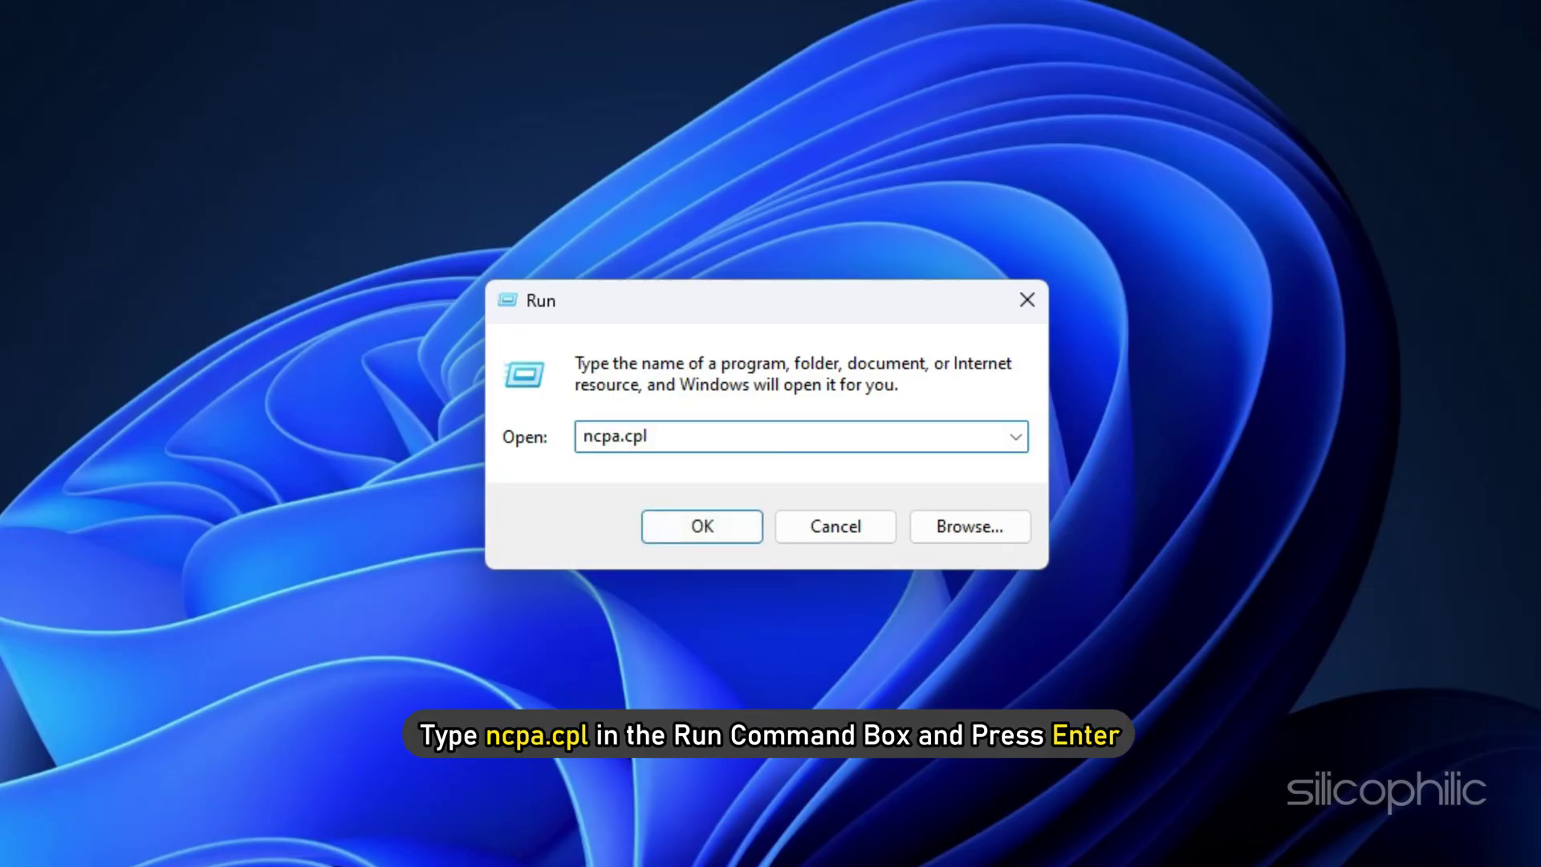
pyautogui.press('Return')
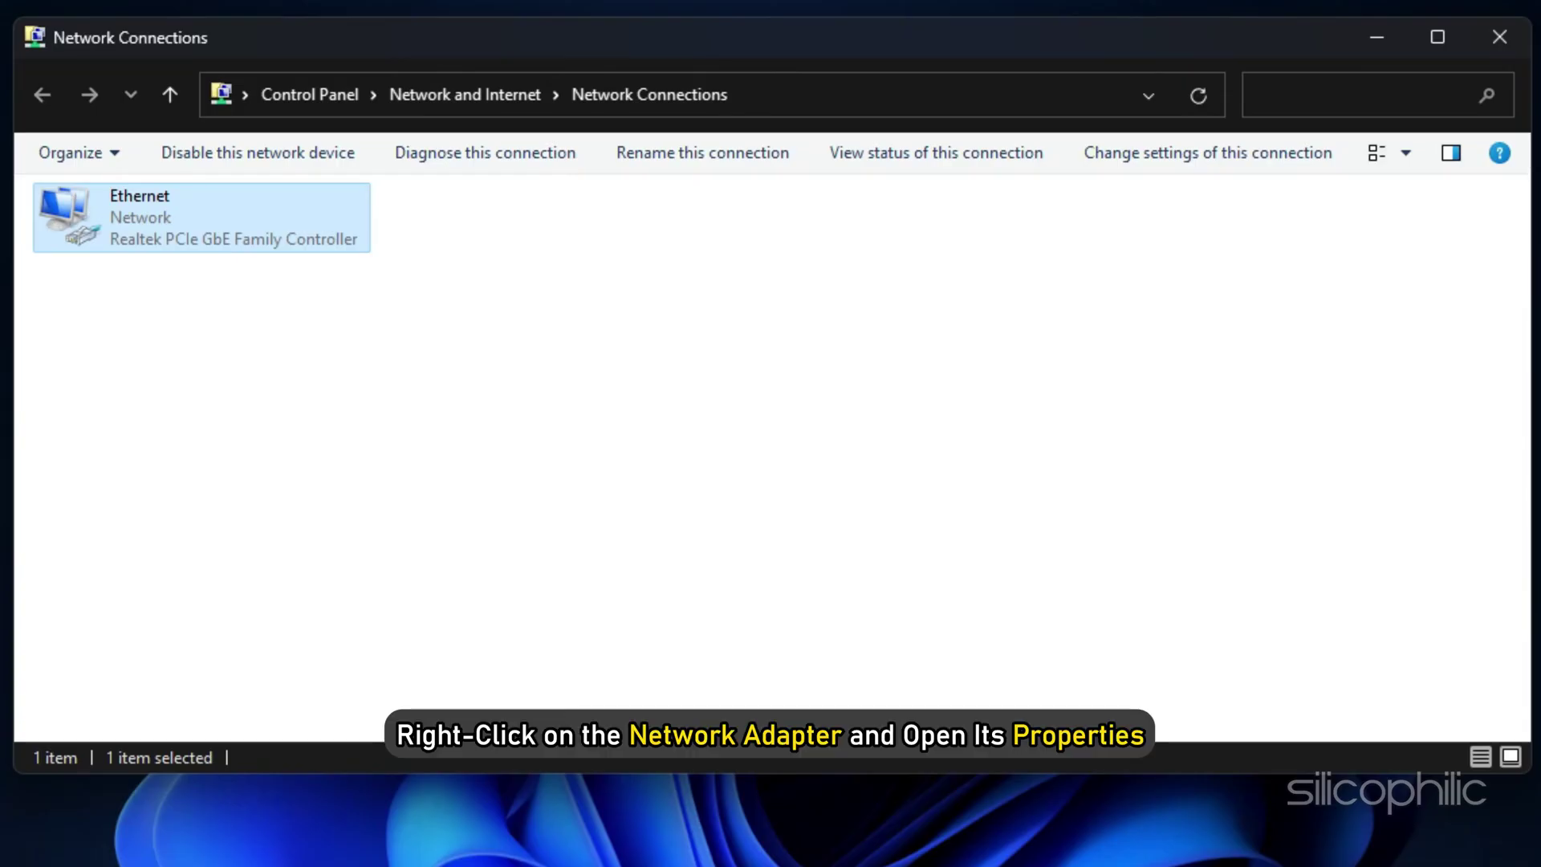
# Step: Set Ethernet's IPv4 DNS servers manually to 8.8.8.8 preferred and 8.8.4.4 alternate
pyautogui.rightClick(220, 238)
pyautogui.click(301, 483)
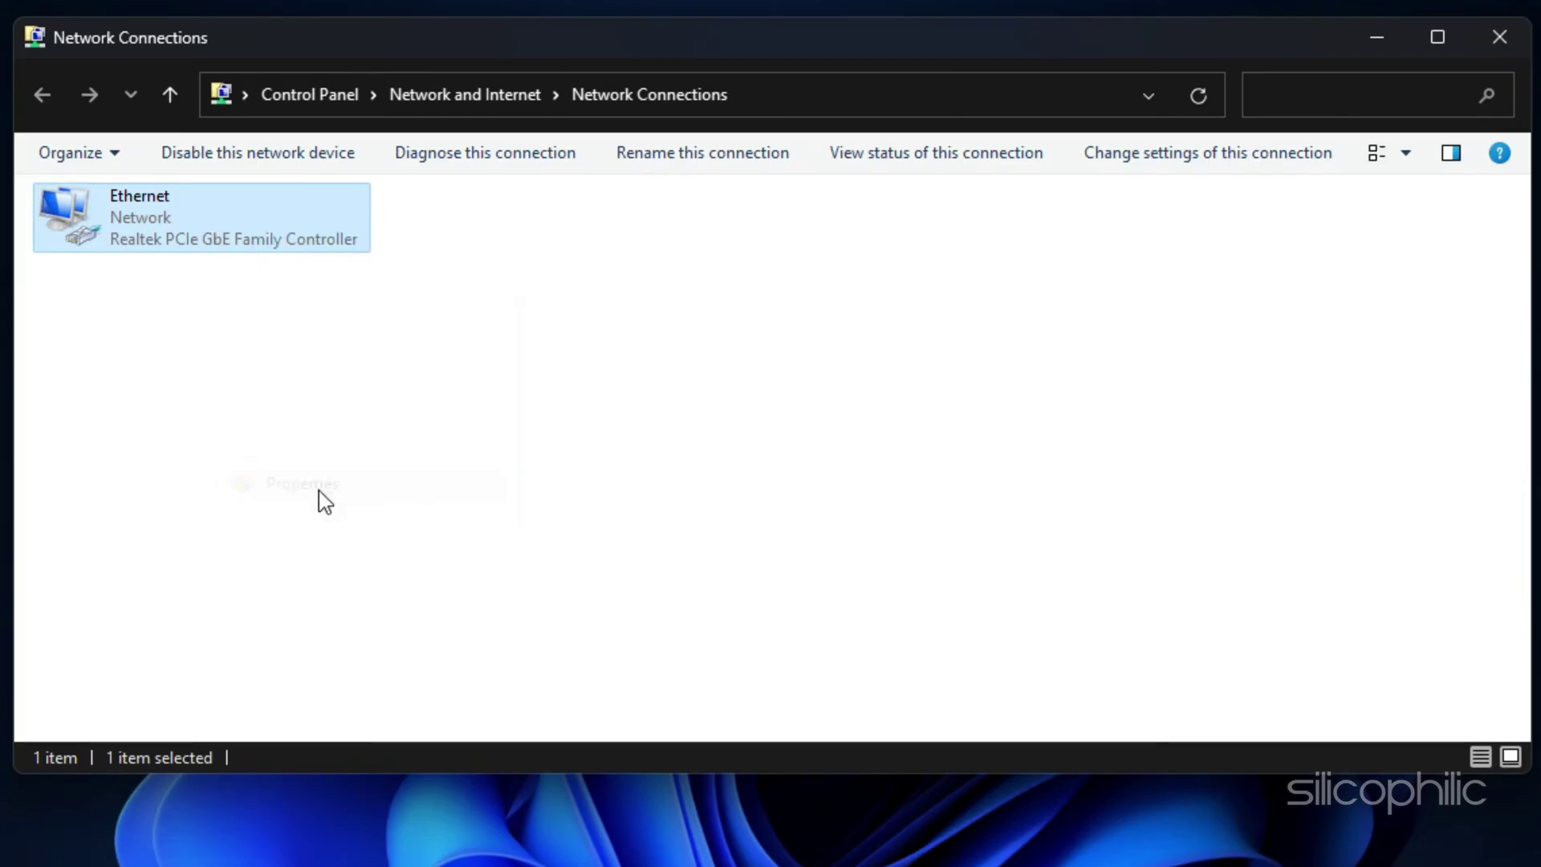
pyautogui.click(614, 427)
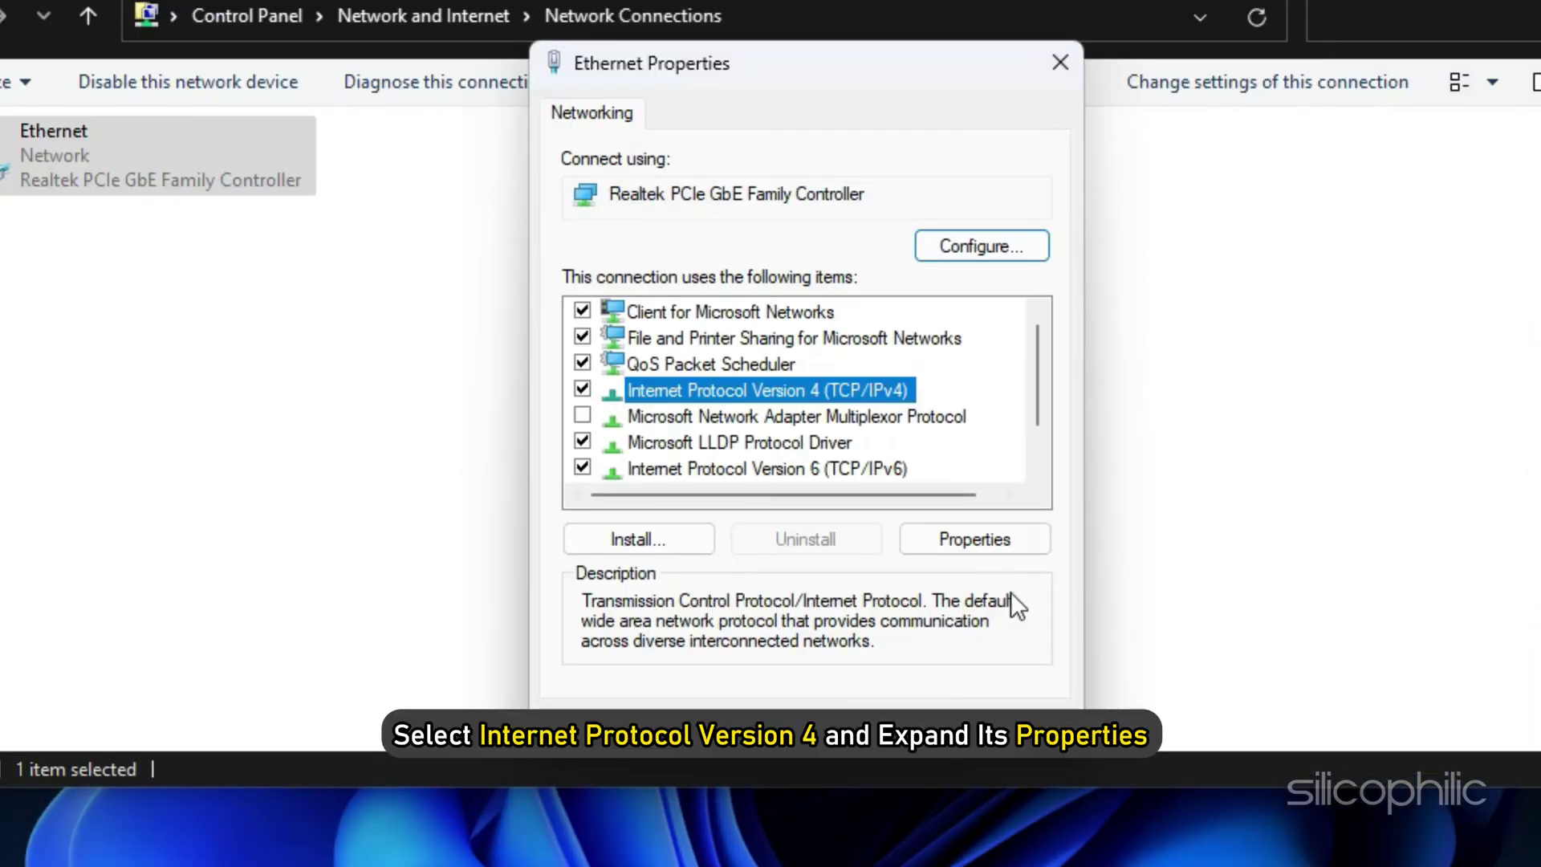
pyautogui.click(1026, 546)
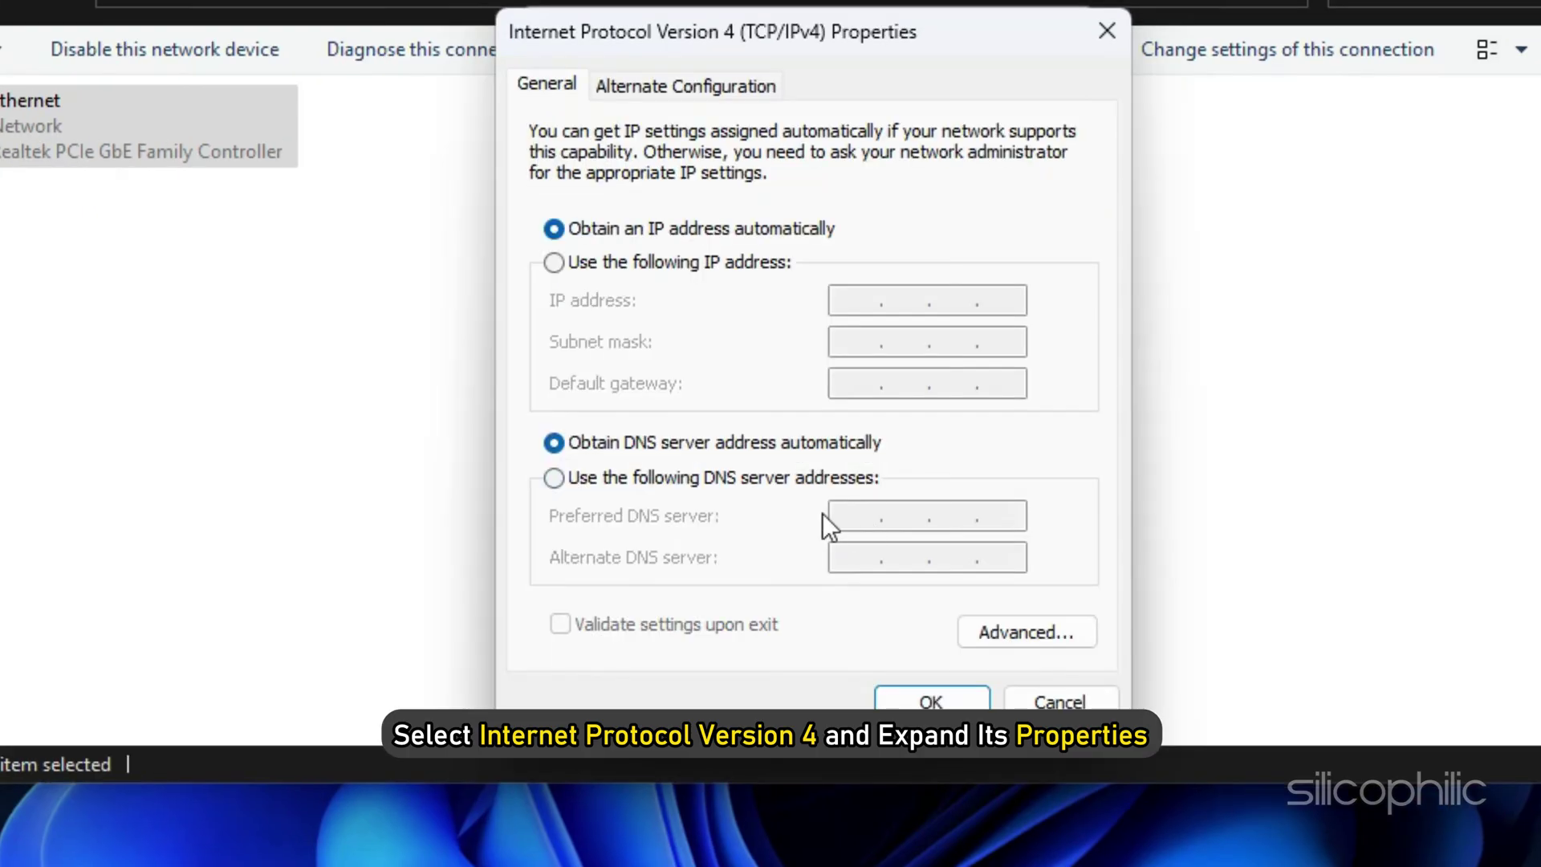
pyautogui.click(554, 480)
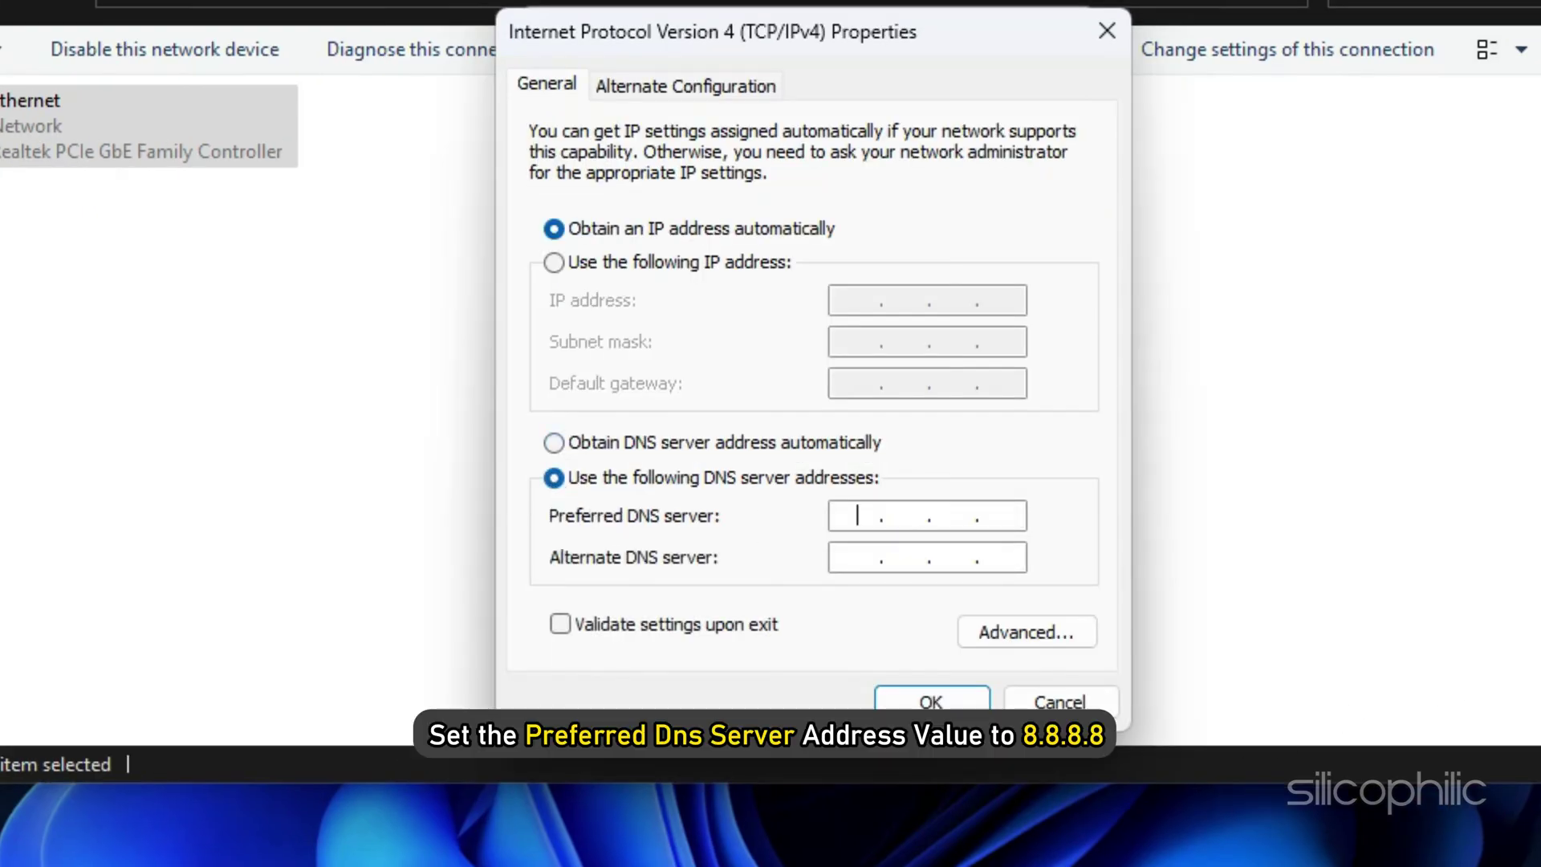
pyautogui.write('8.8.8.8')
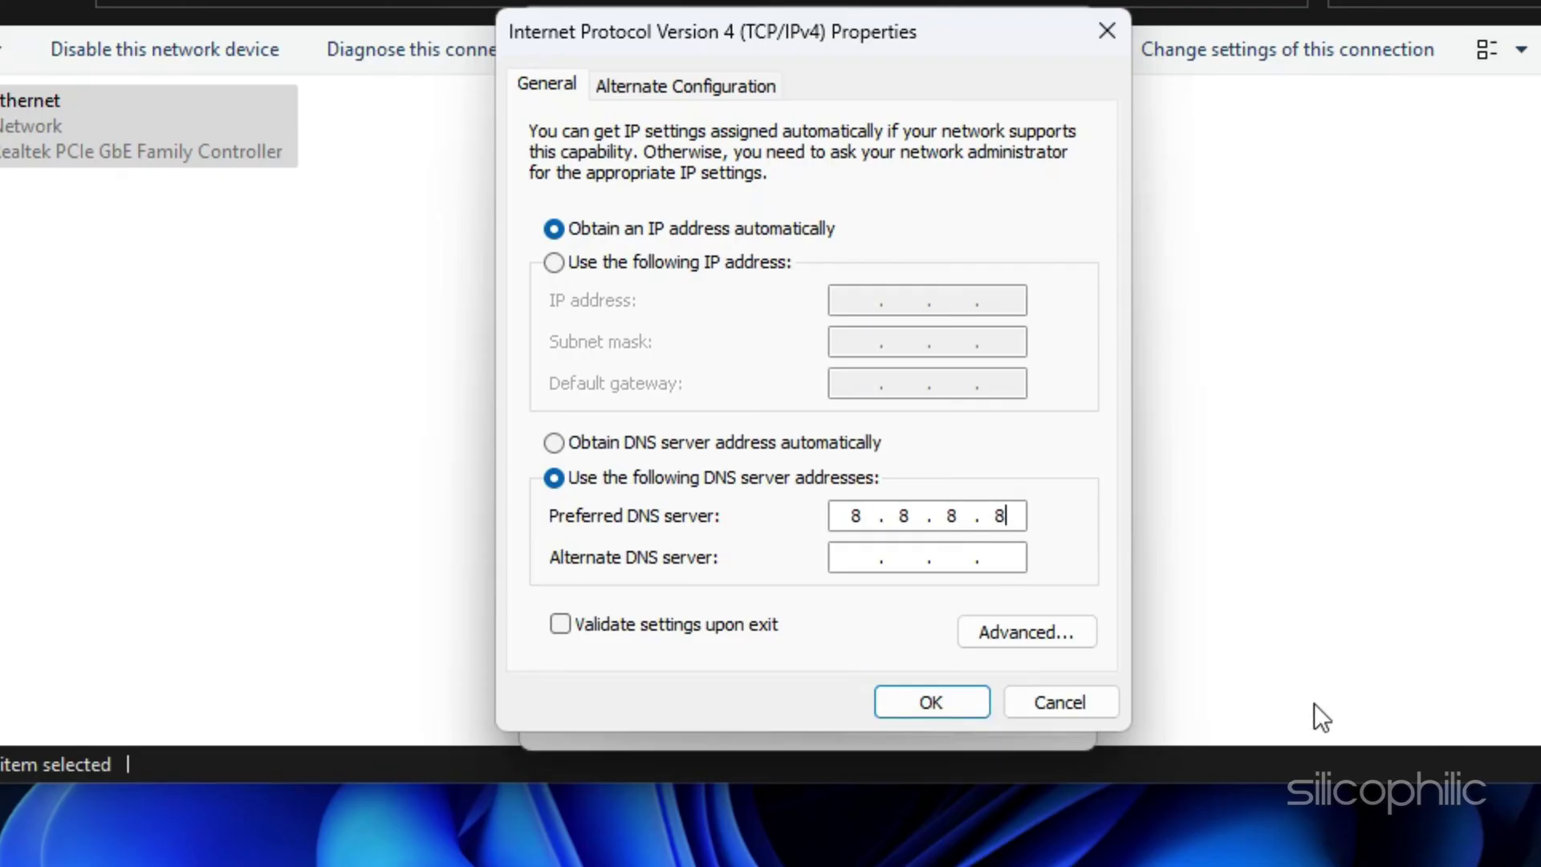
pyautogui.press('Tab')
pyautogui.write('8.8.4.4')
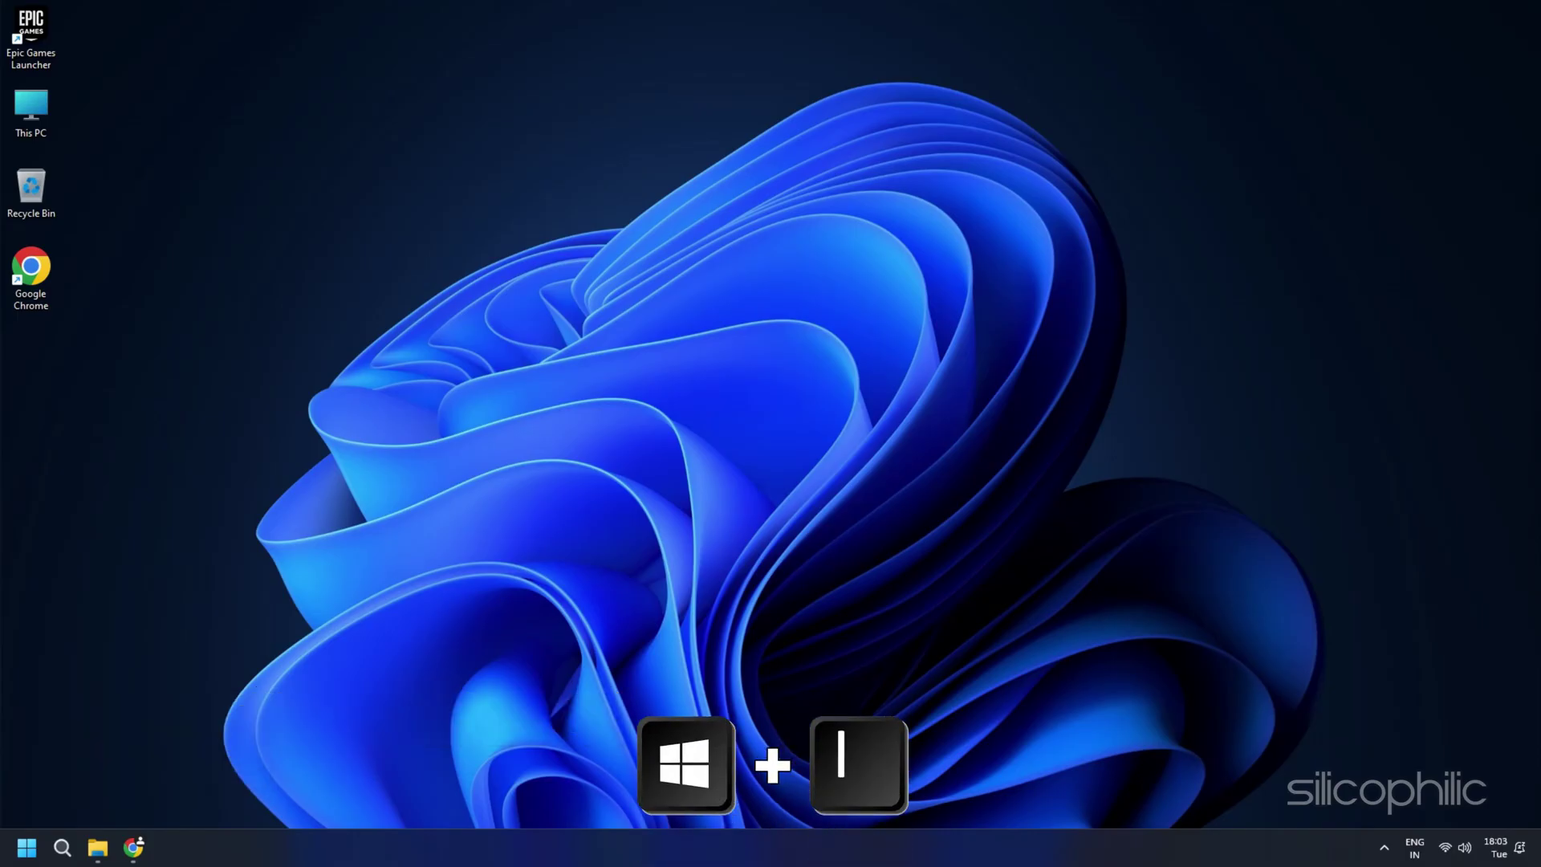
# Step: Run Network reset from Settings' Advanced network settings to reset all network adapters
pyautogui.press('super+i')
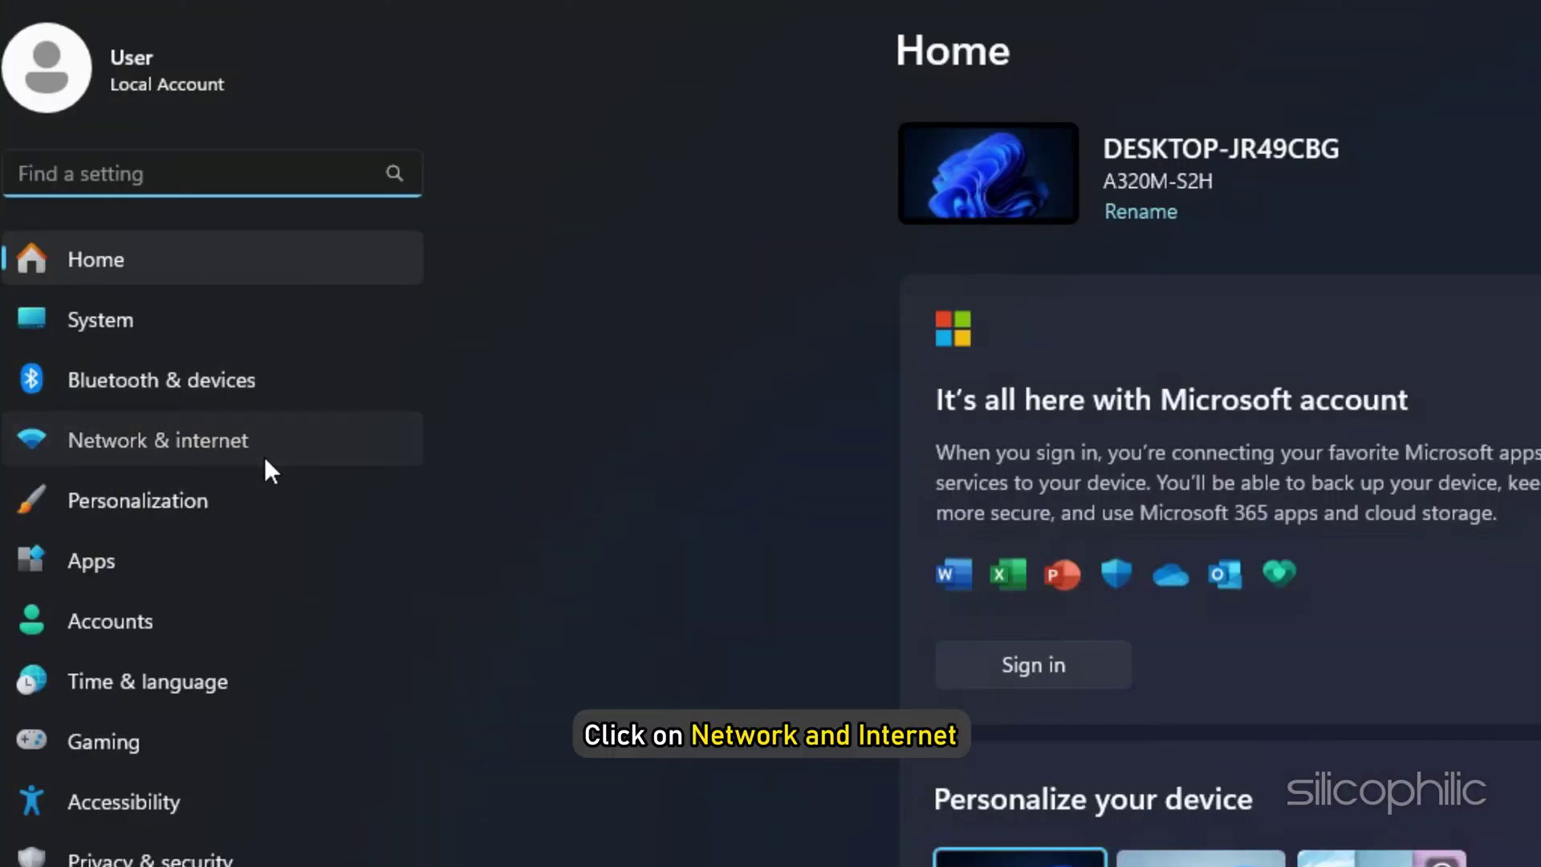
pyautogui.click(265, 457)
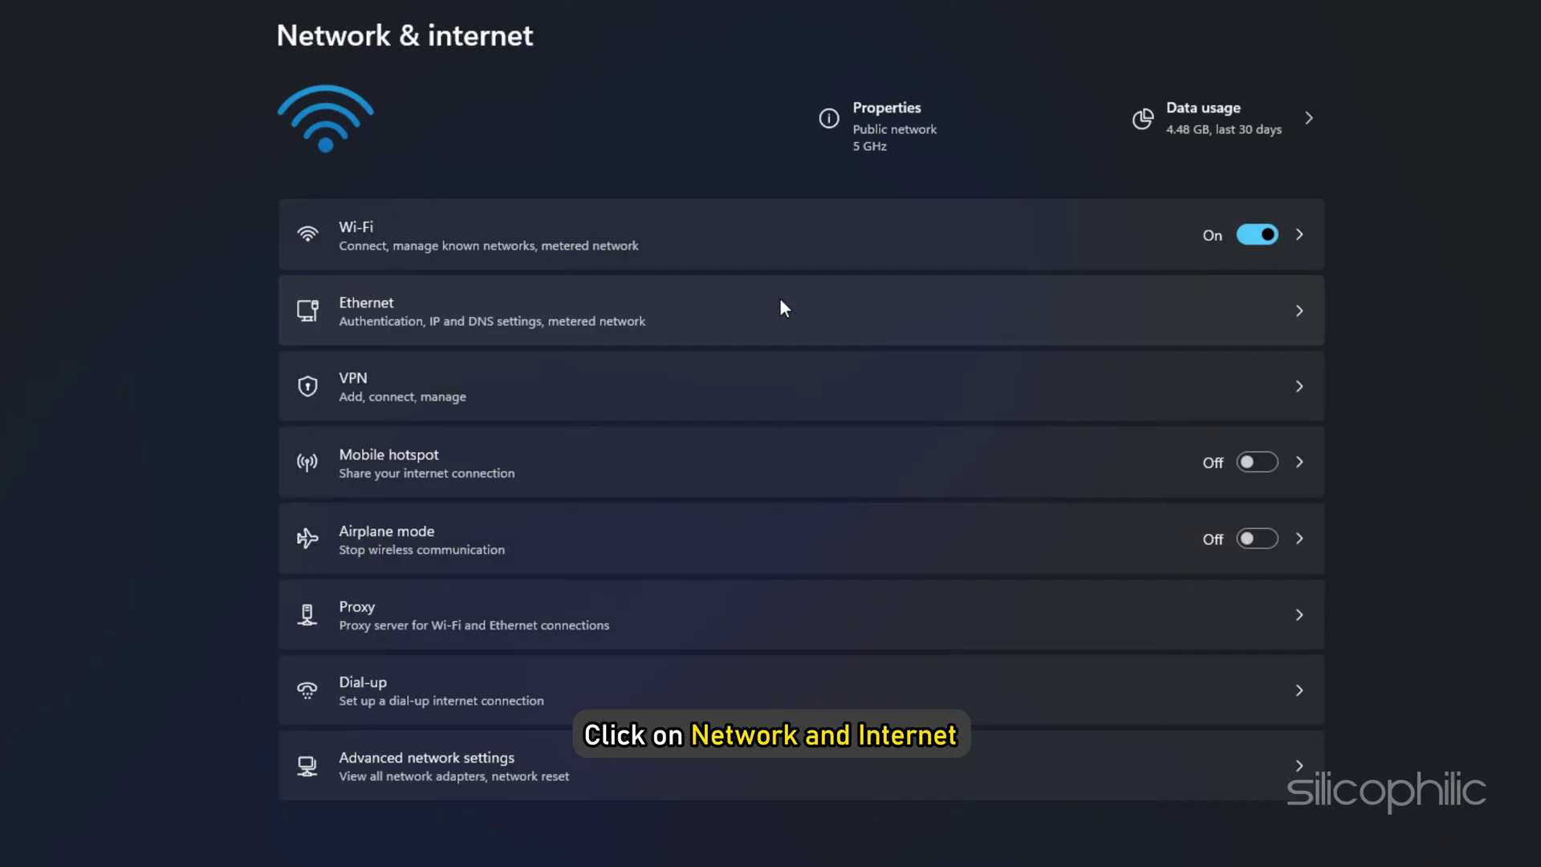
pyautogui.click(454, 765)
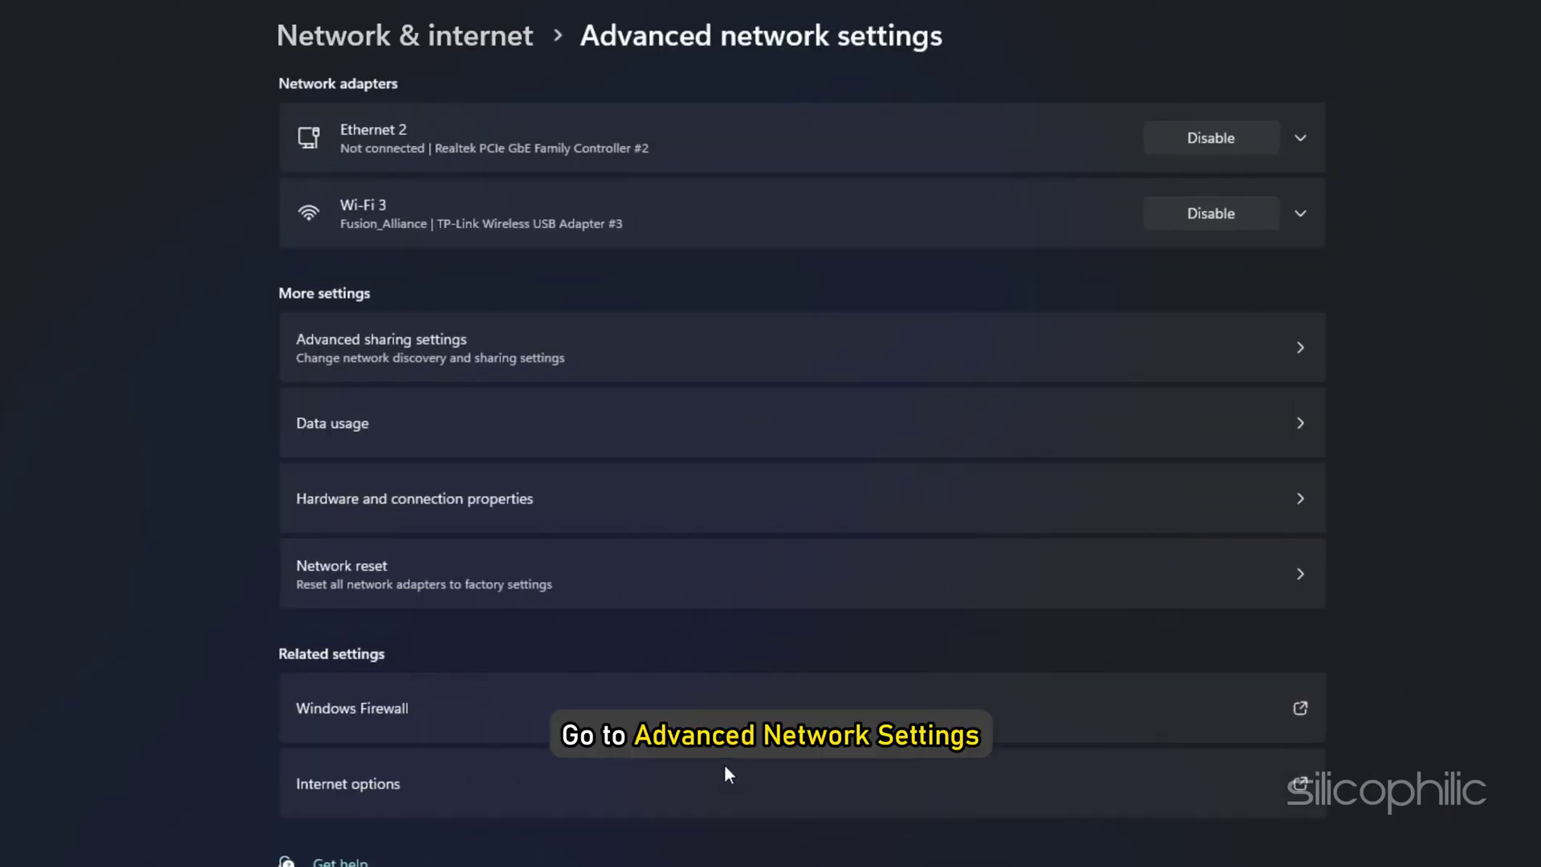
pyautogui.click(800, 585)
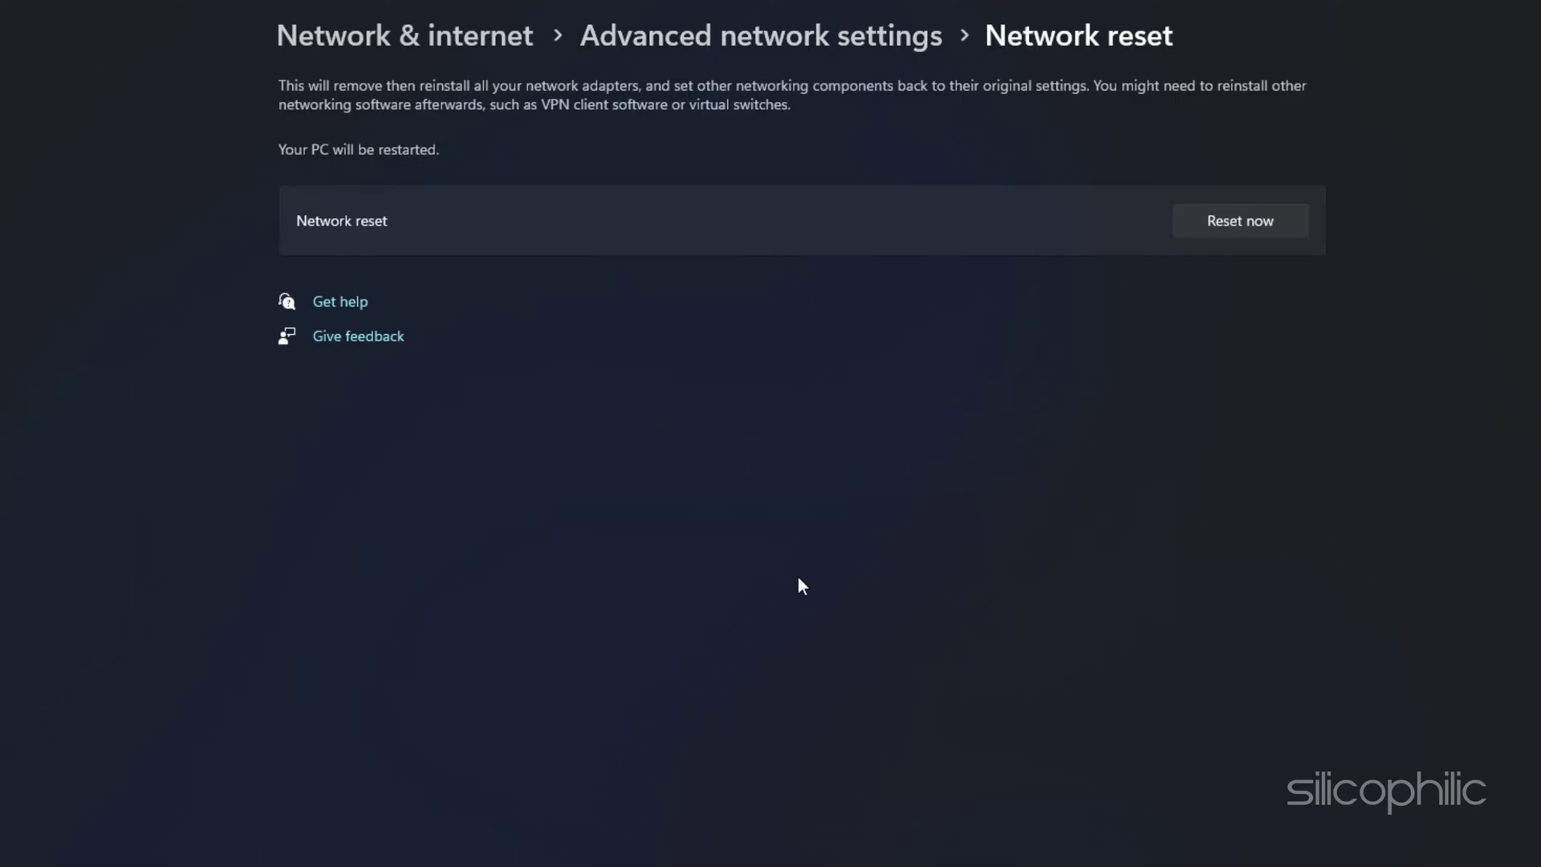
pyautogui.click(1209, 232)
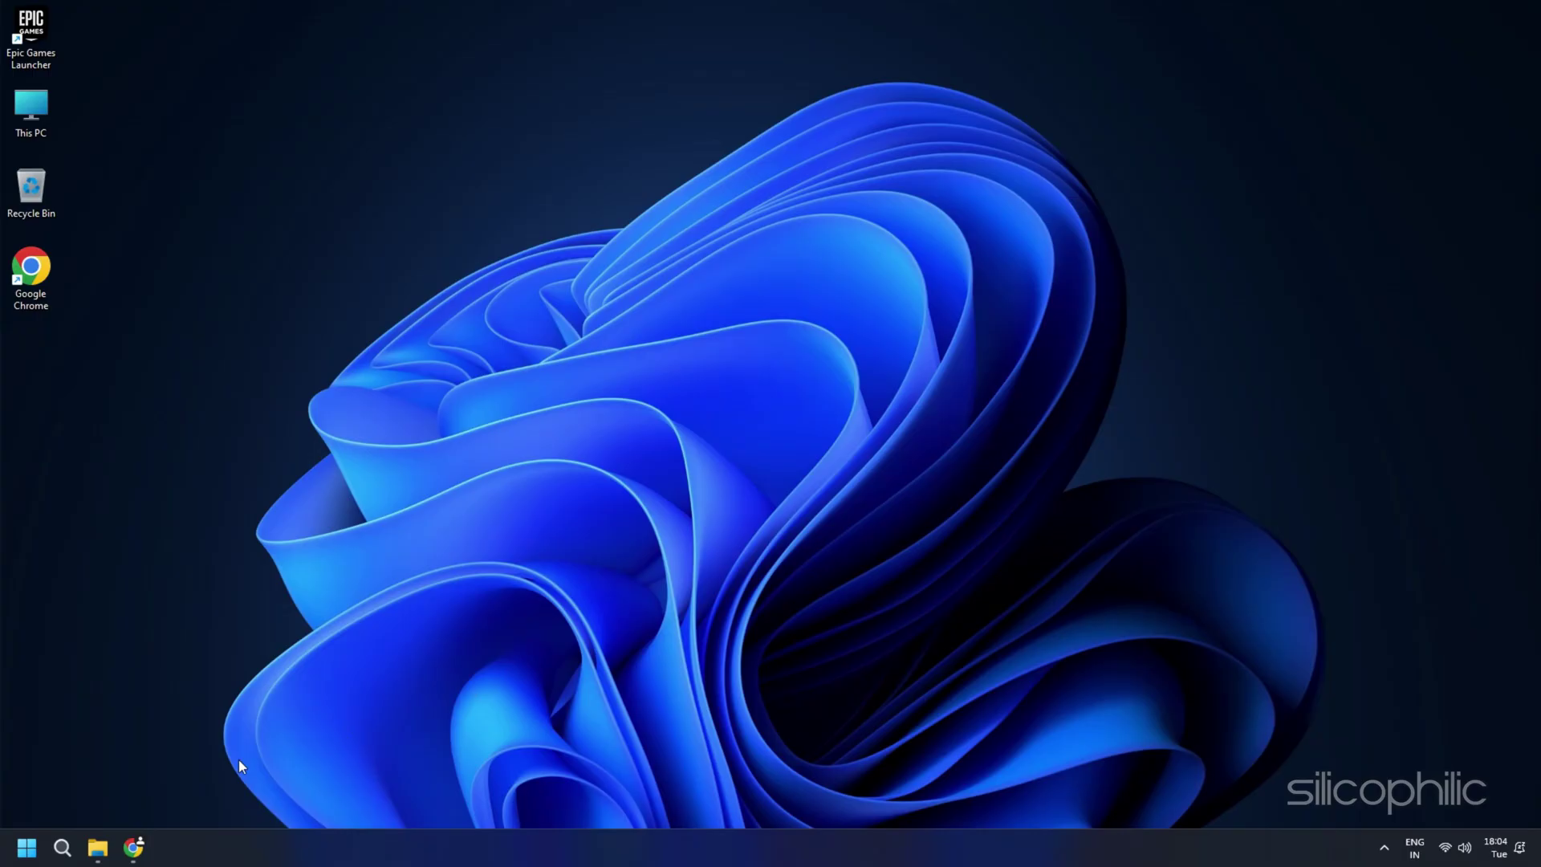
# Step: Find Windows Defender Firewall via search and switch it on for private and public networks
pyautogui.click(61, 847)
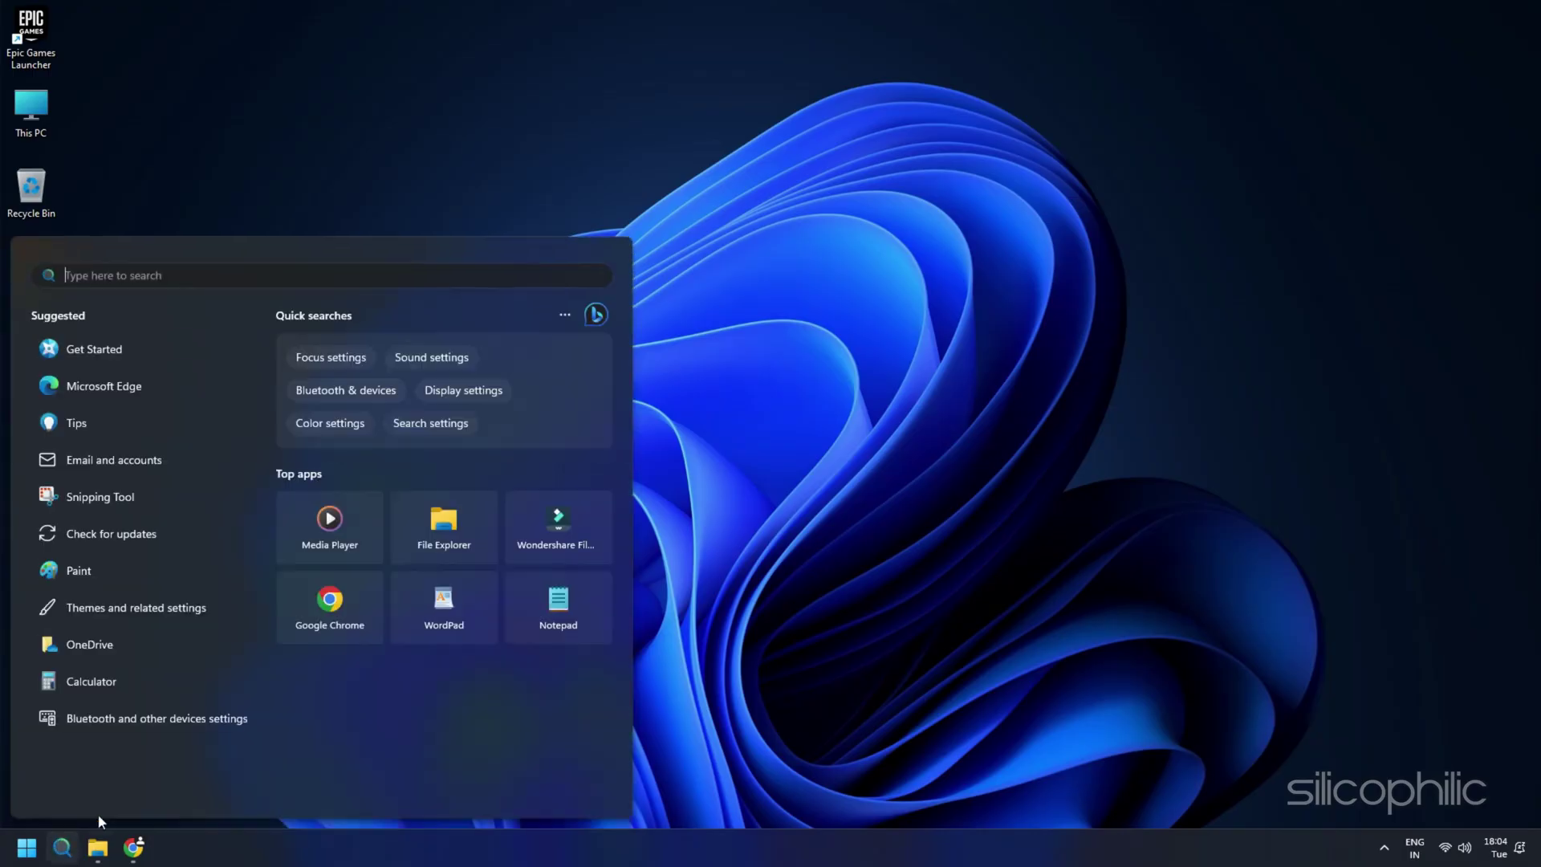
pyautogui.write('Windows Defender Firewall')
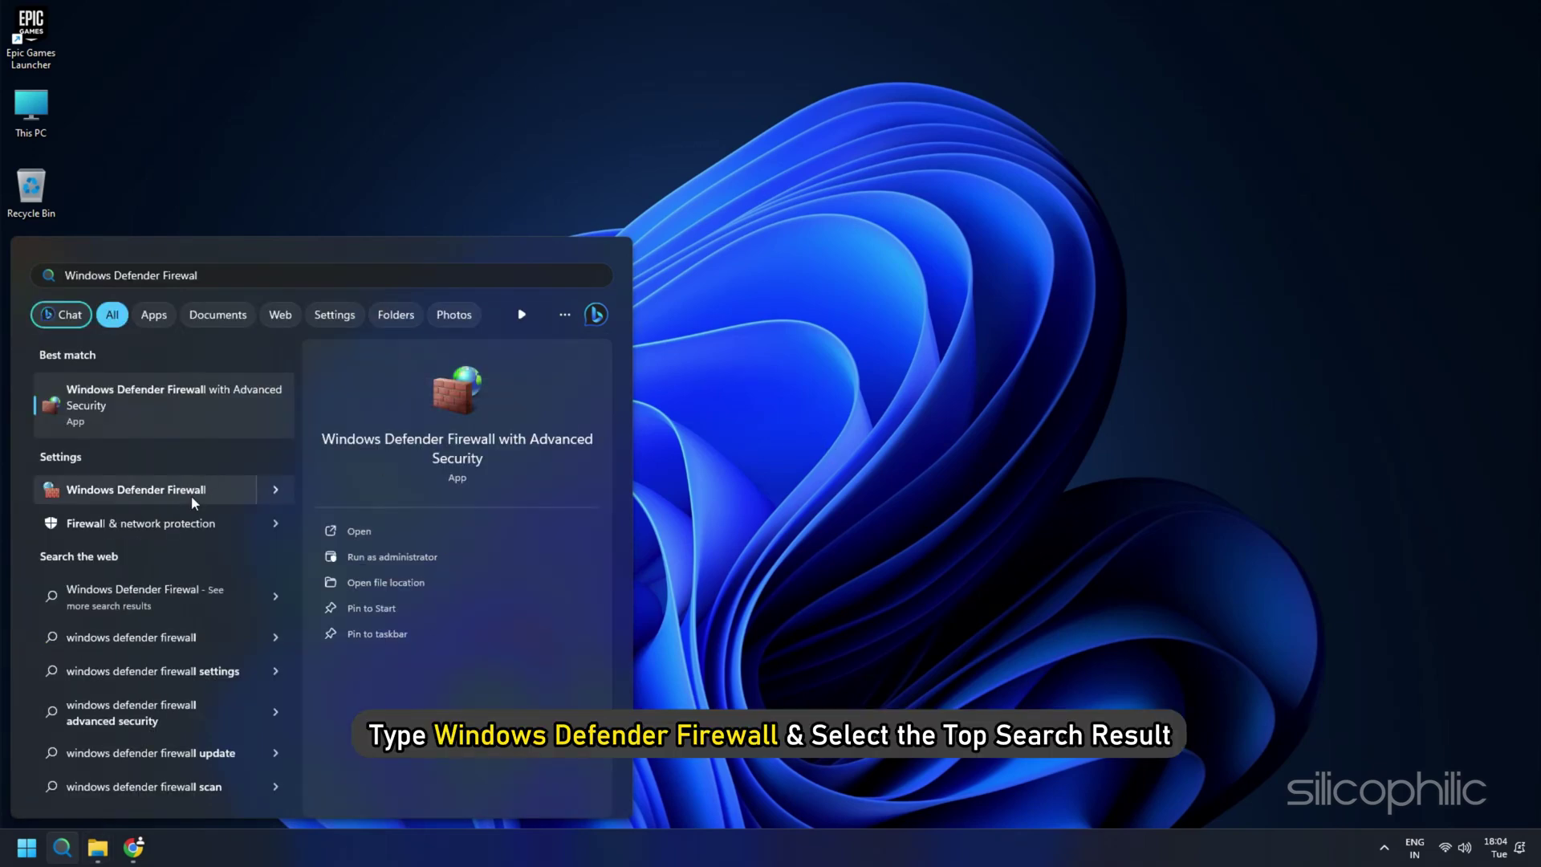
pyautogui.click(191, 494)
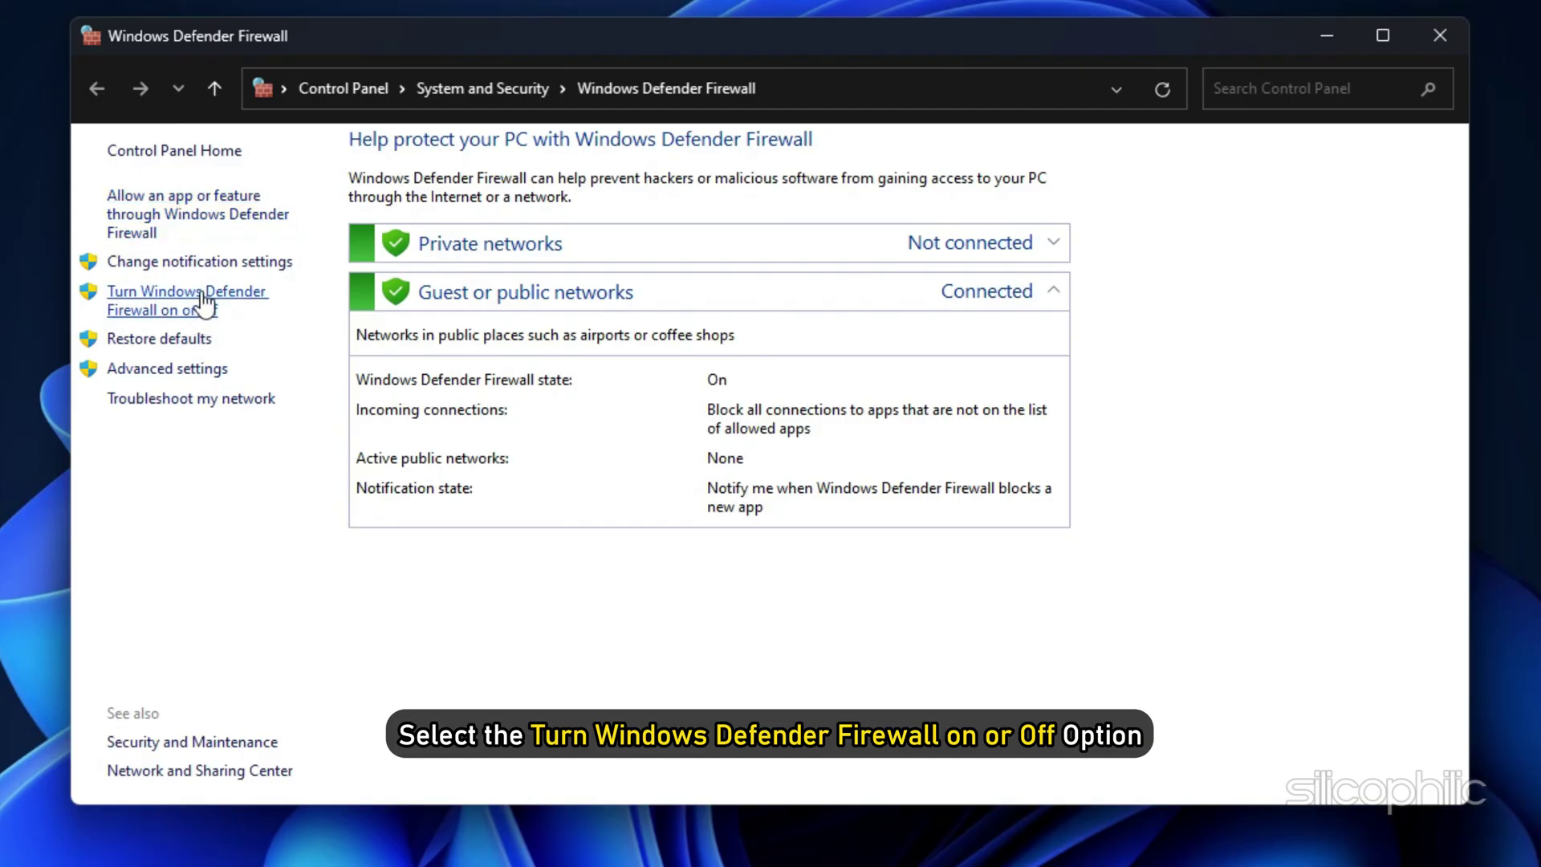
pyautogui.click(201, 290)
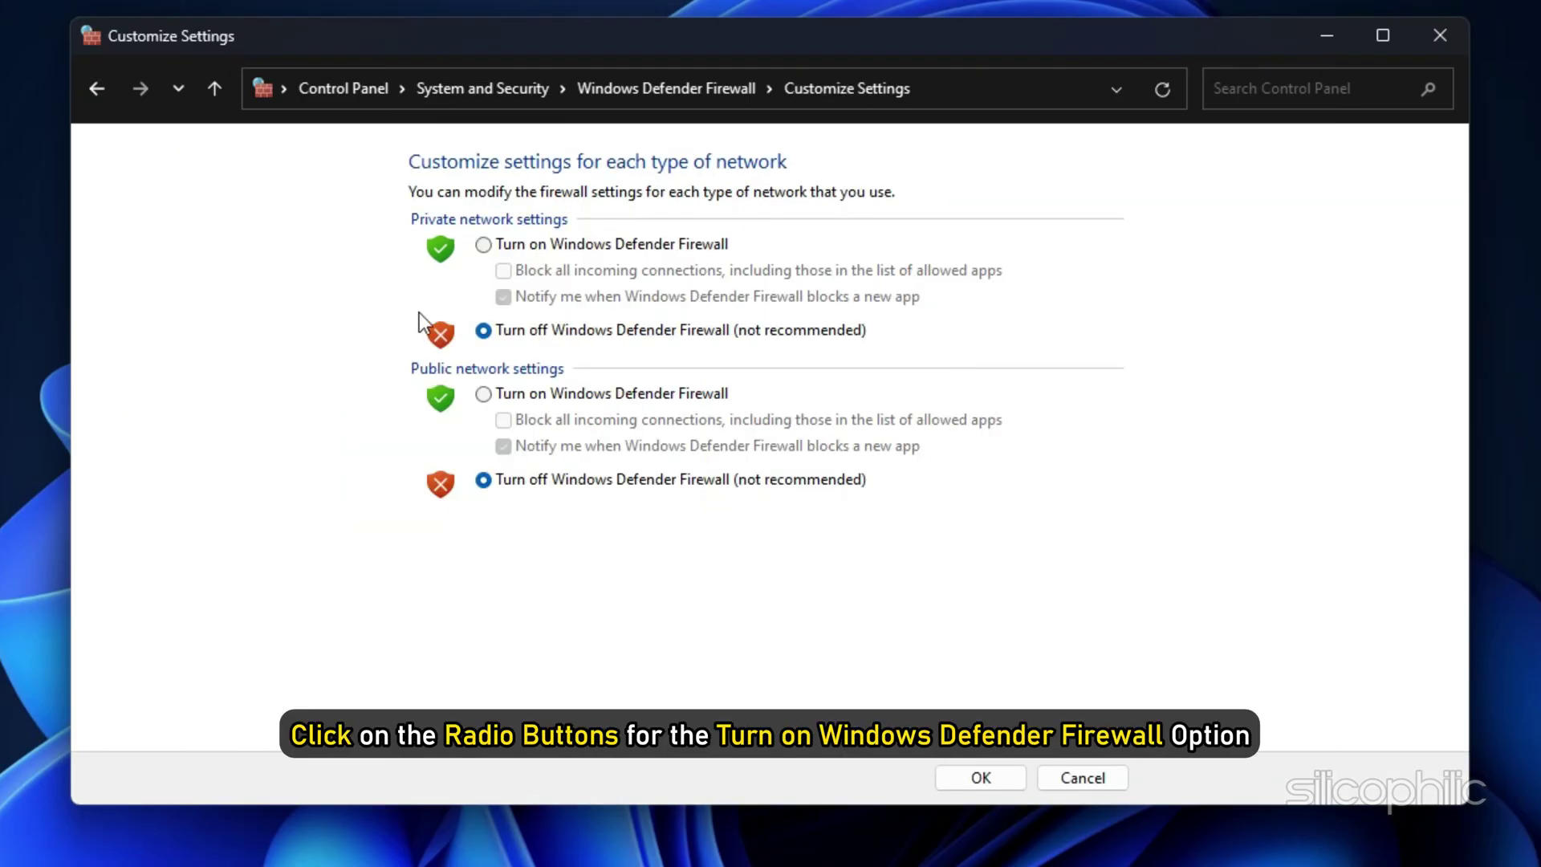
pyautogui.click(484, 244)
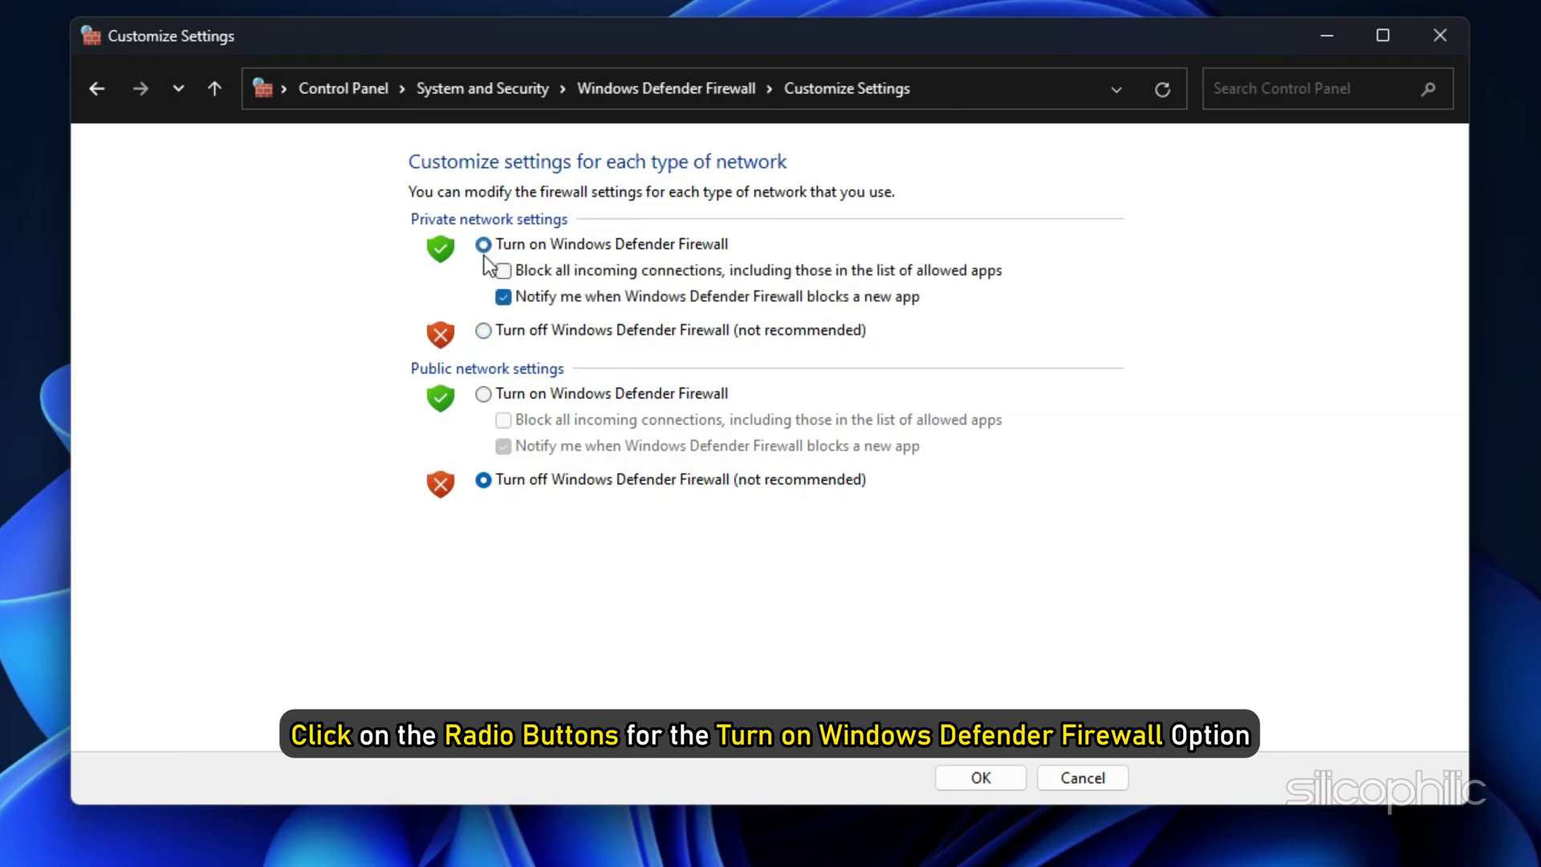
pyautogui.click(483, 394)
pyautogui.click(997, 777)
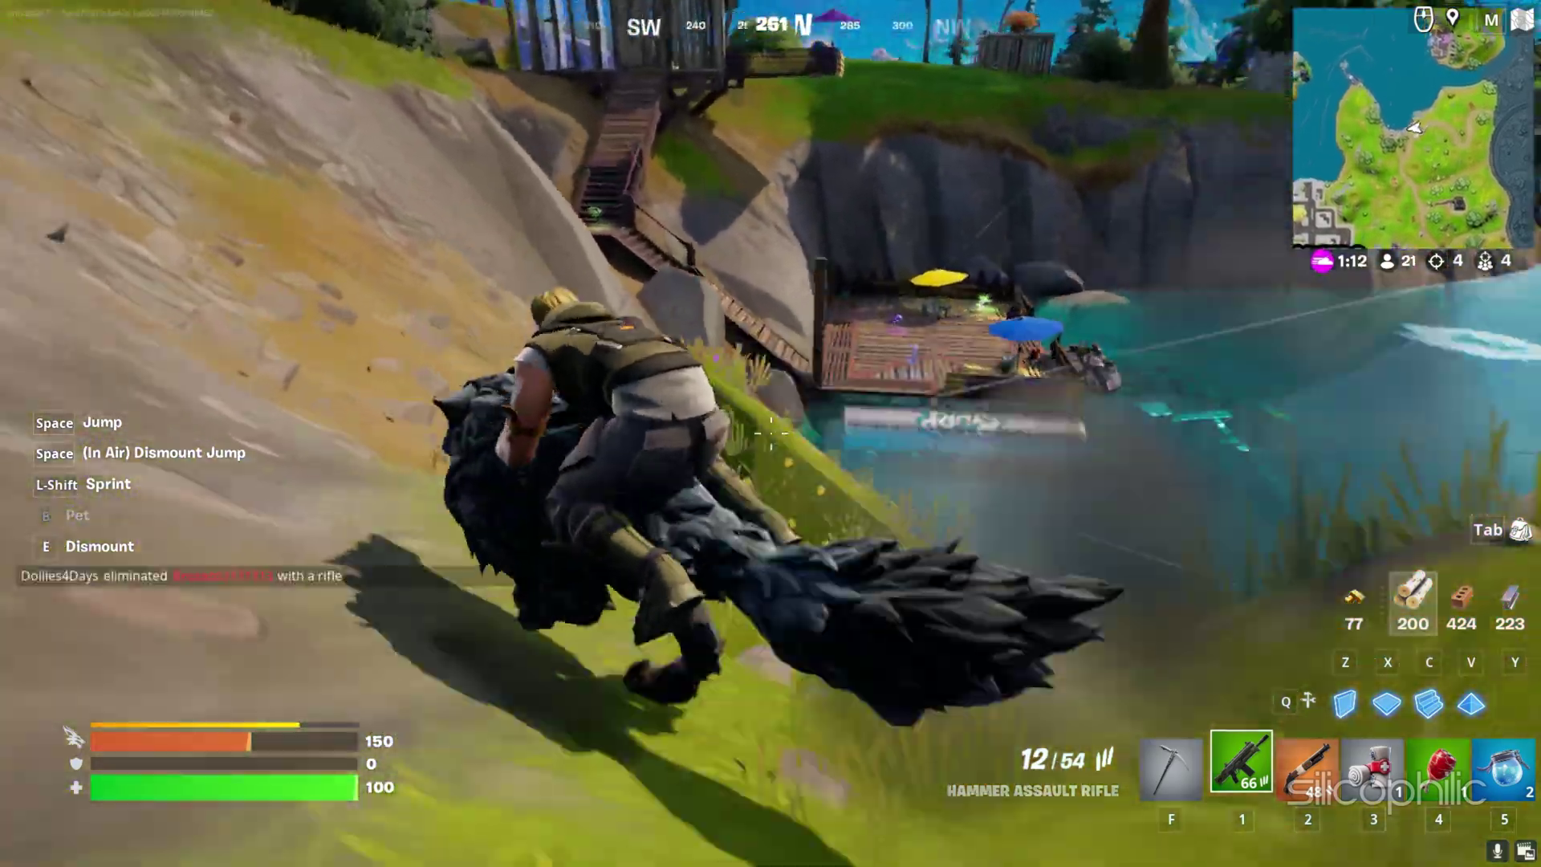
# Step: Dismount the wolf, cross the lakeside deck and climb the wooden stairs
pyautogui.press('e')
pyautogui.press('w')
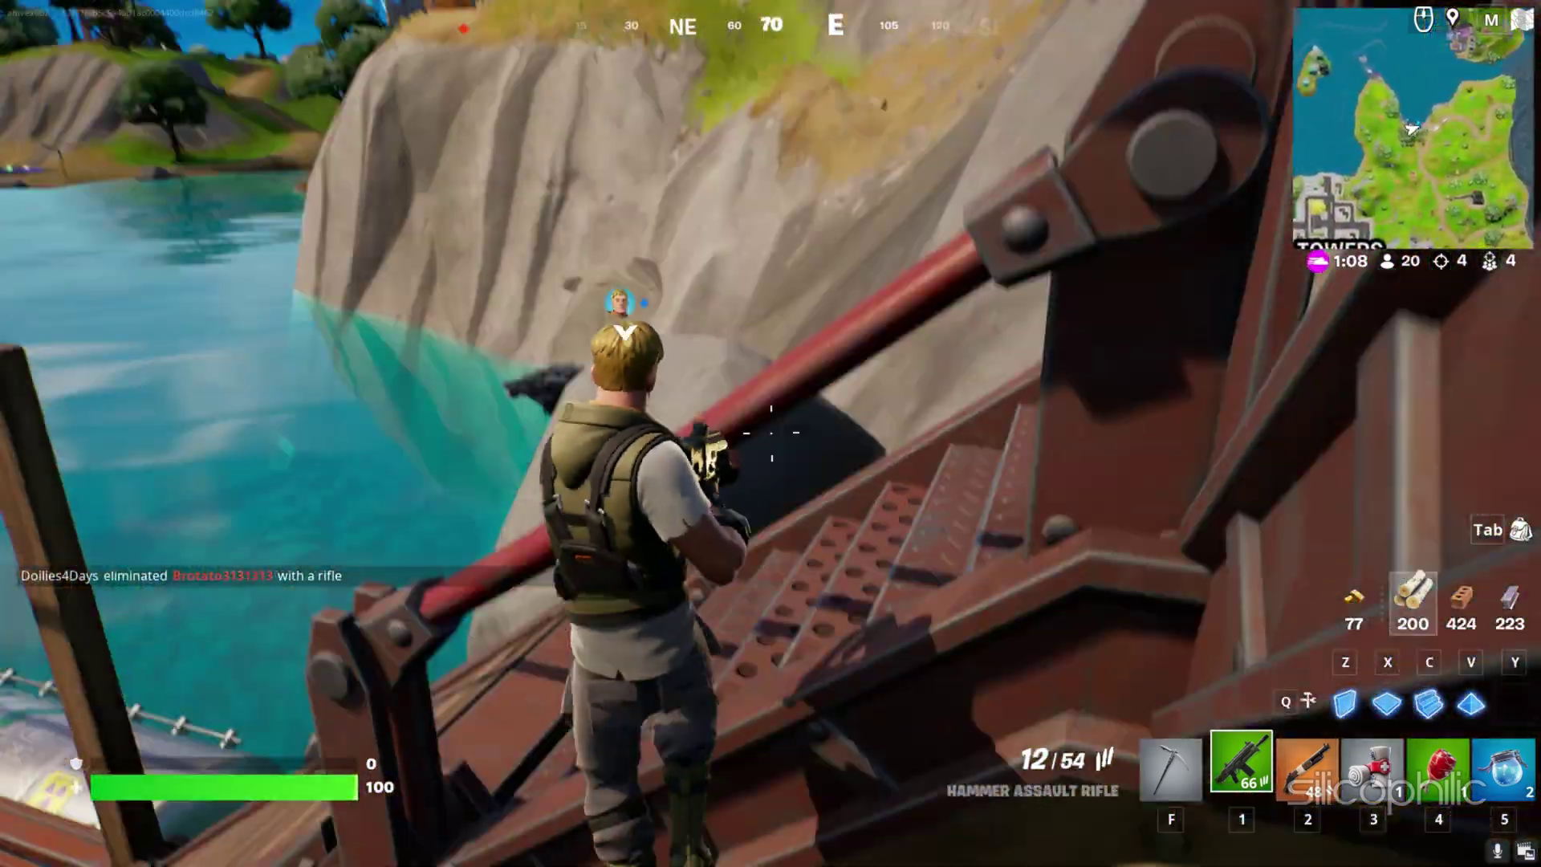
pyautogui.press('w')
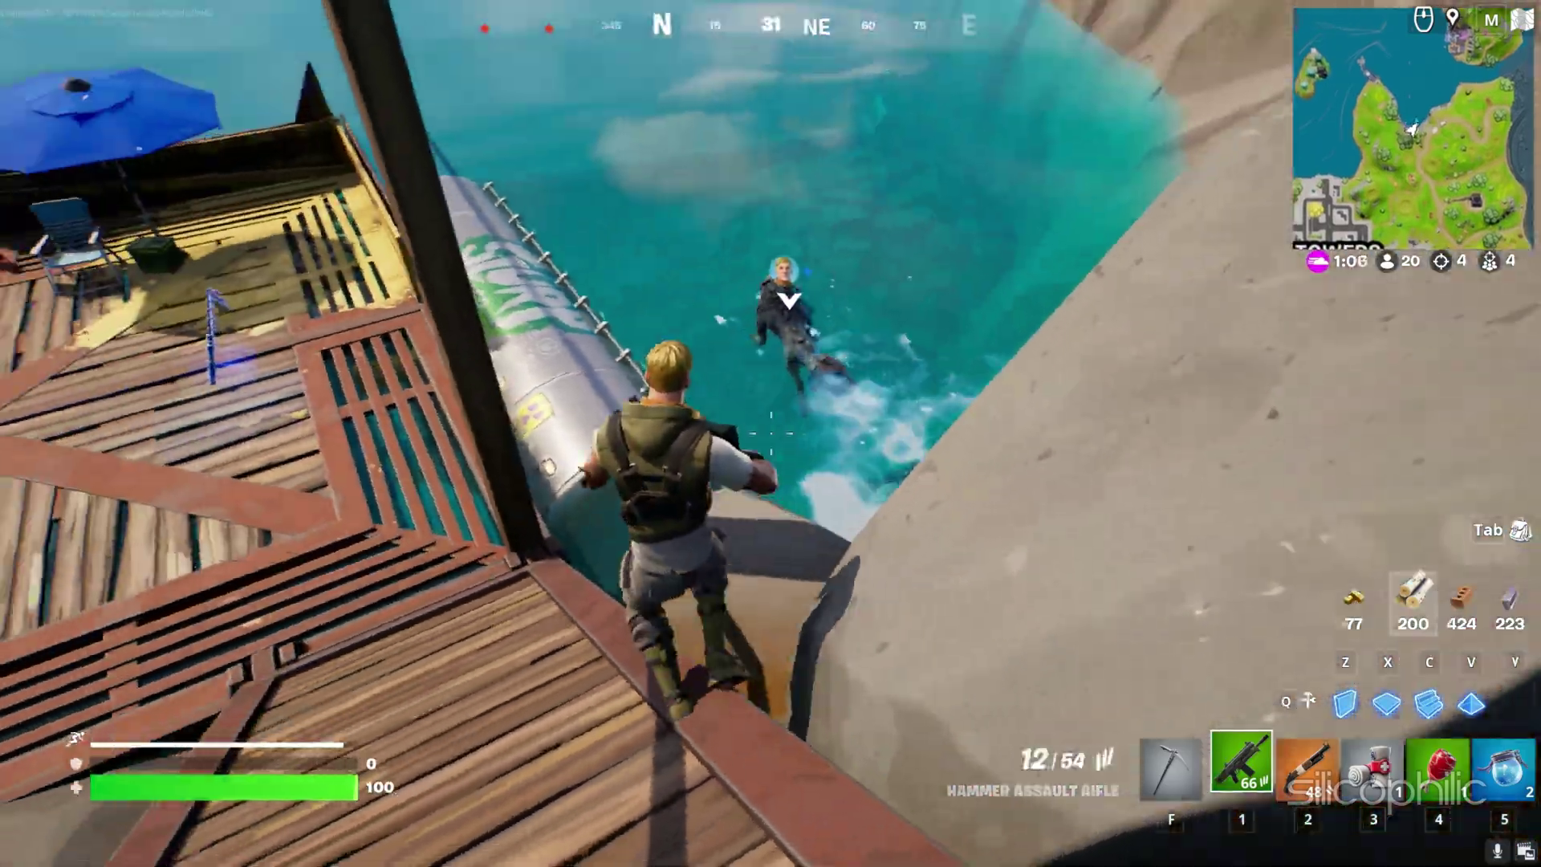
pyautogui.press('w')
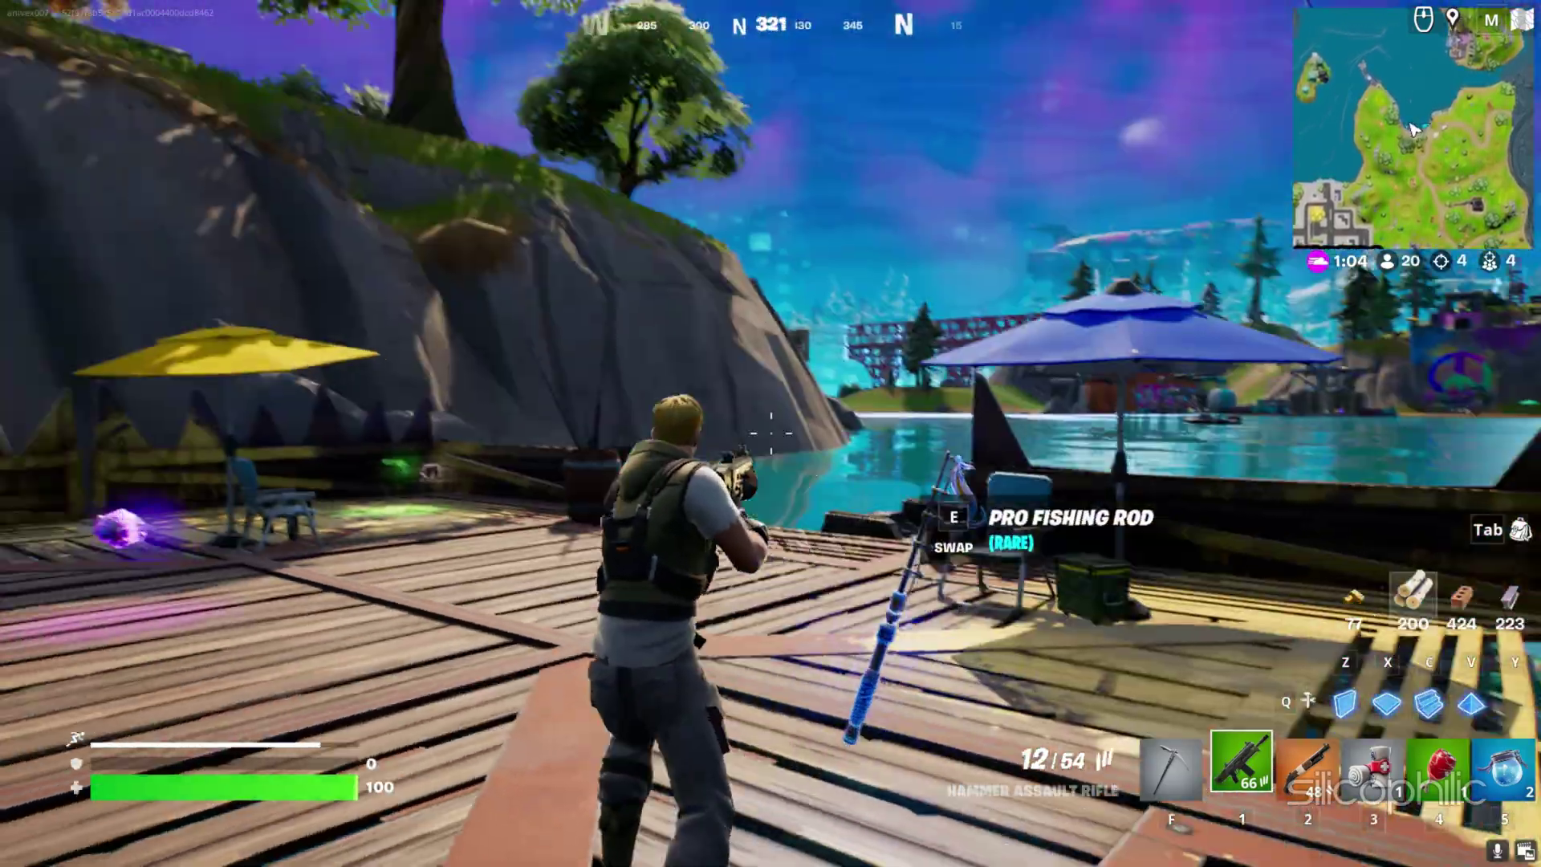
pyautogui.press('w')
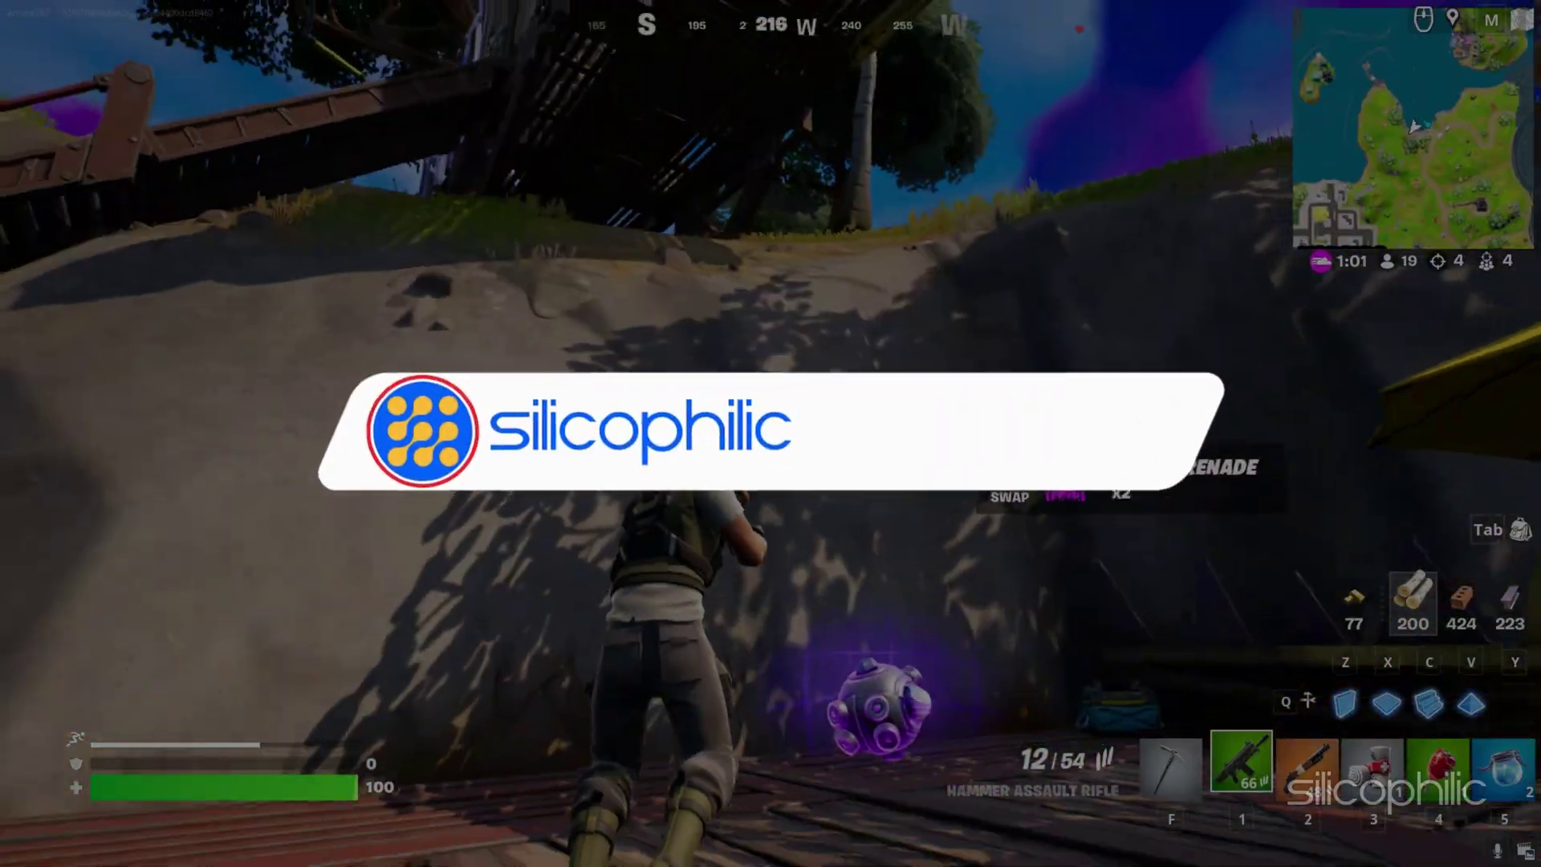
pyautogui.press('w')
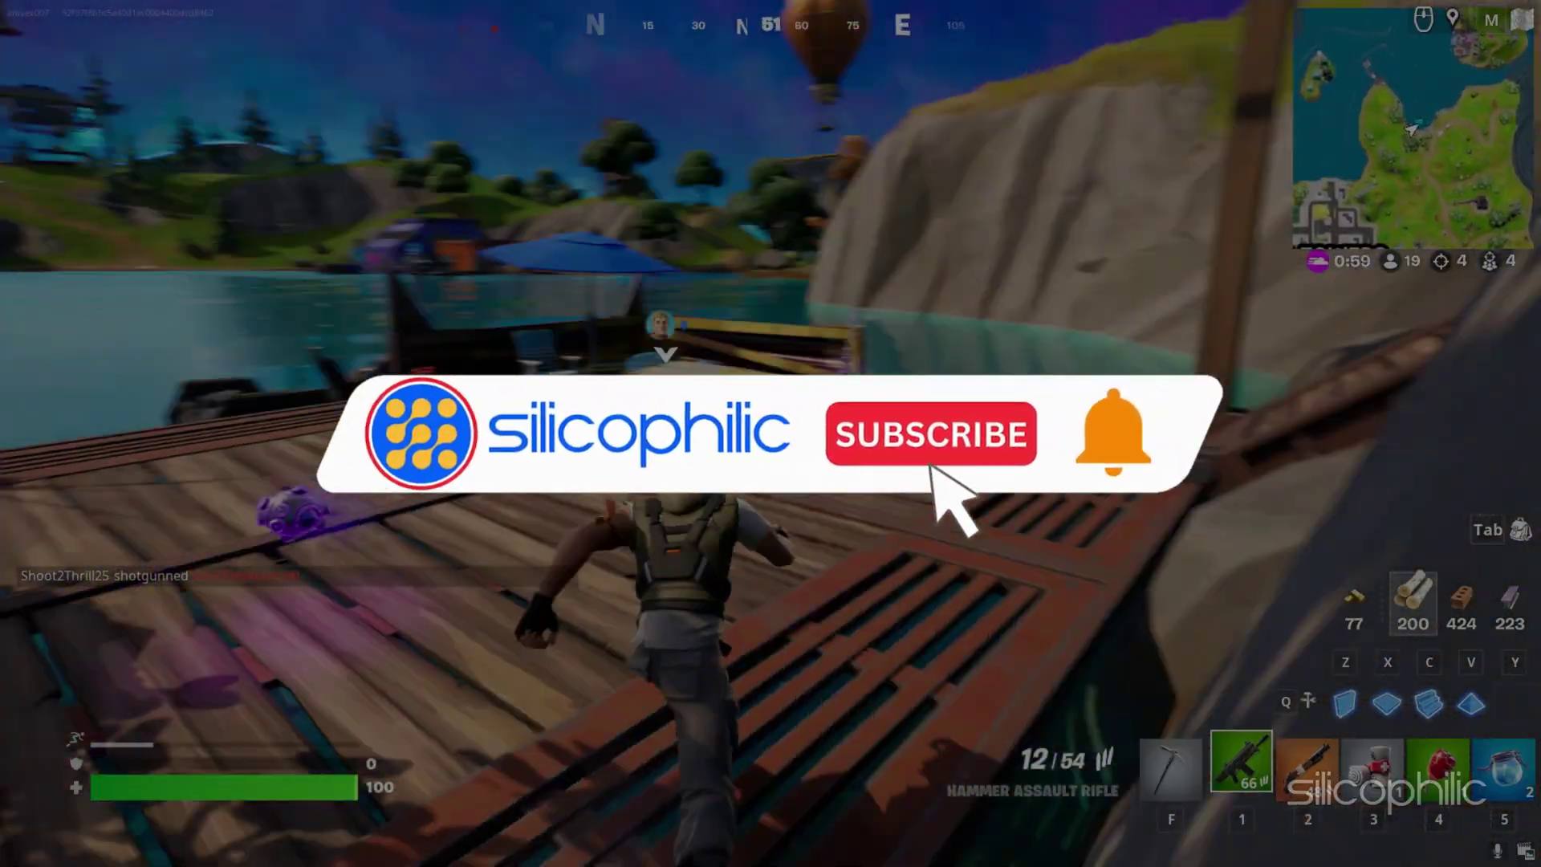
pyautogui.press('w')
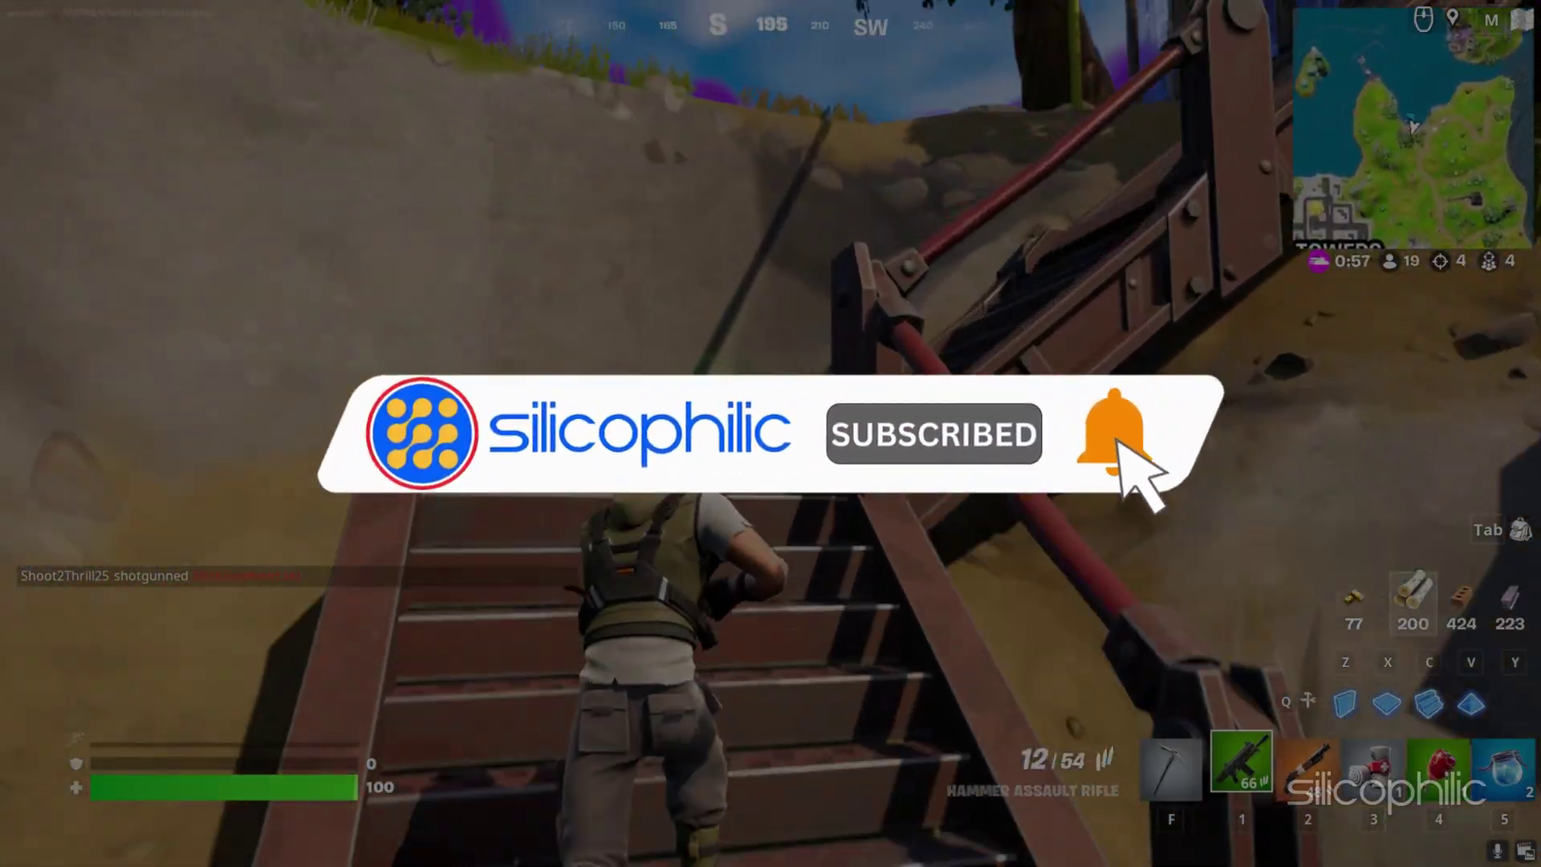
pyautogui.press('w')
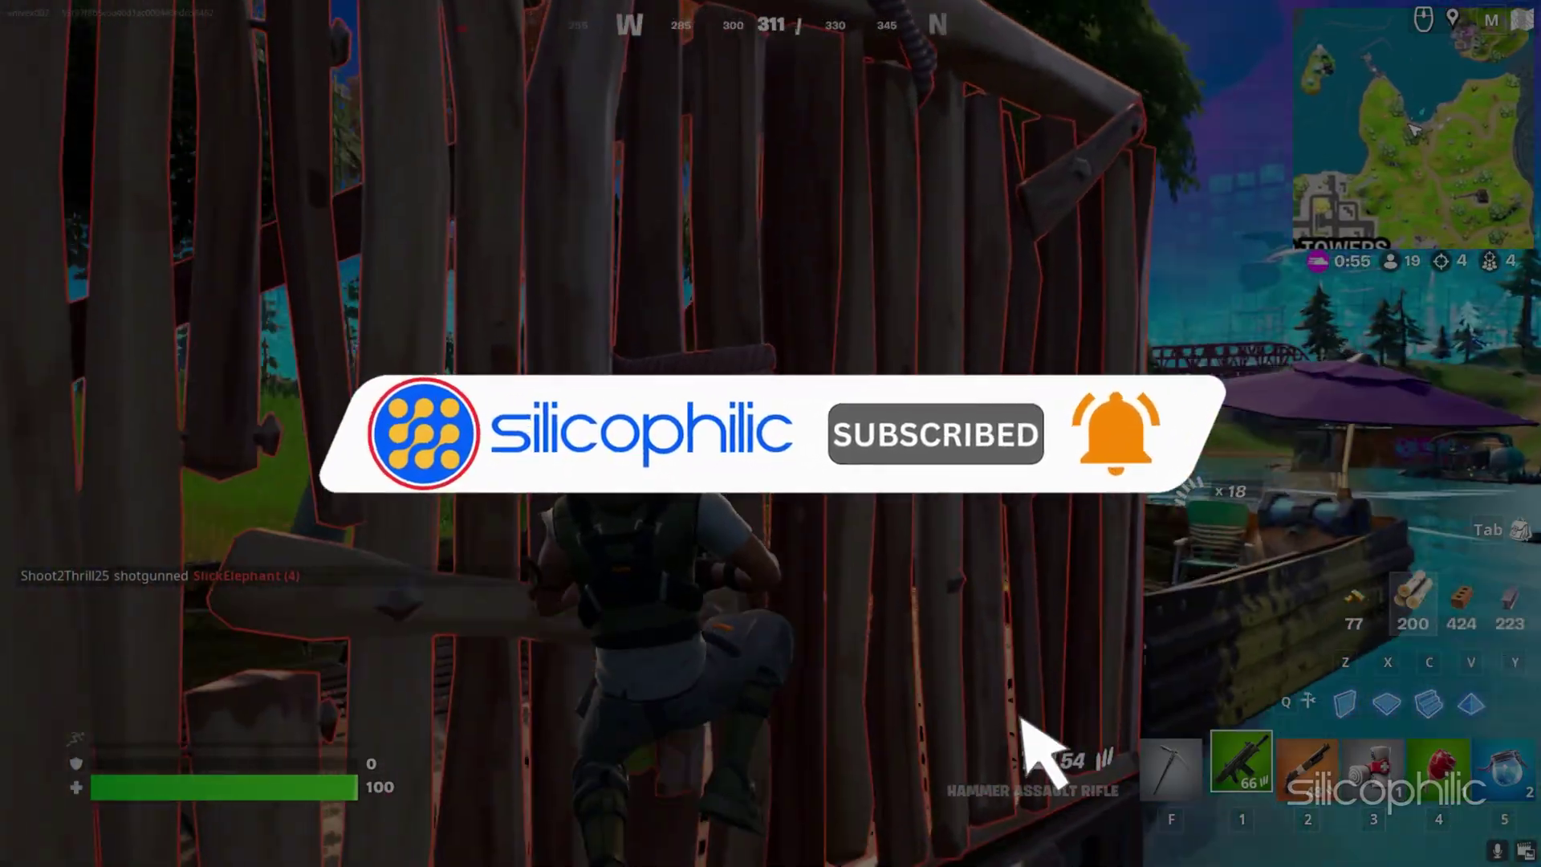